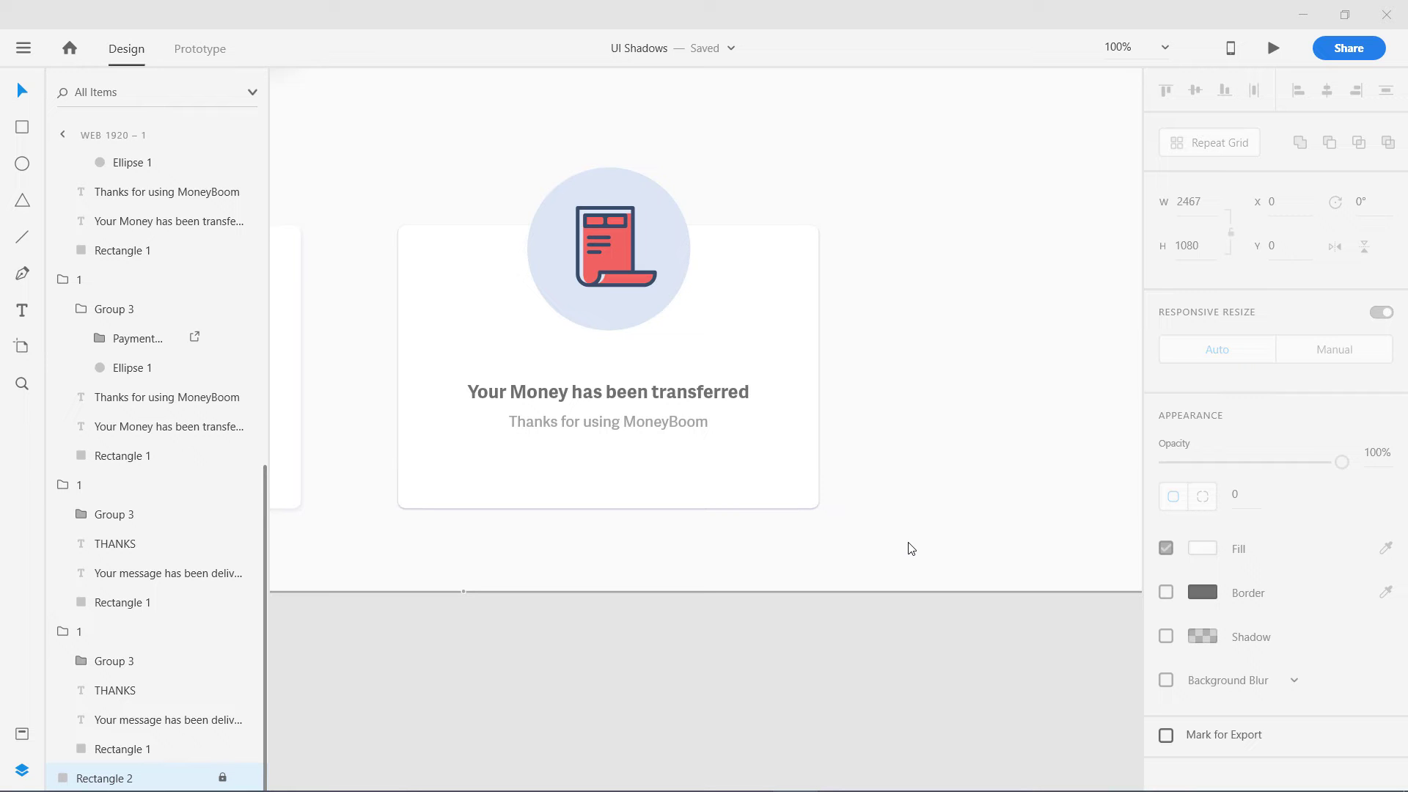
Step: Look over all the notification cards on the artboard and compare their shadow styles
{"action": "left_click_drag", "start_coordinate": [517, 269], "coordinate": [903, 506]}
{"action": "key", "text": "ctrl+z"}
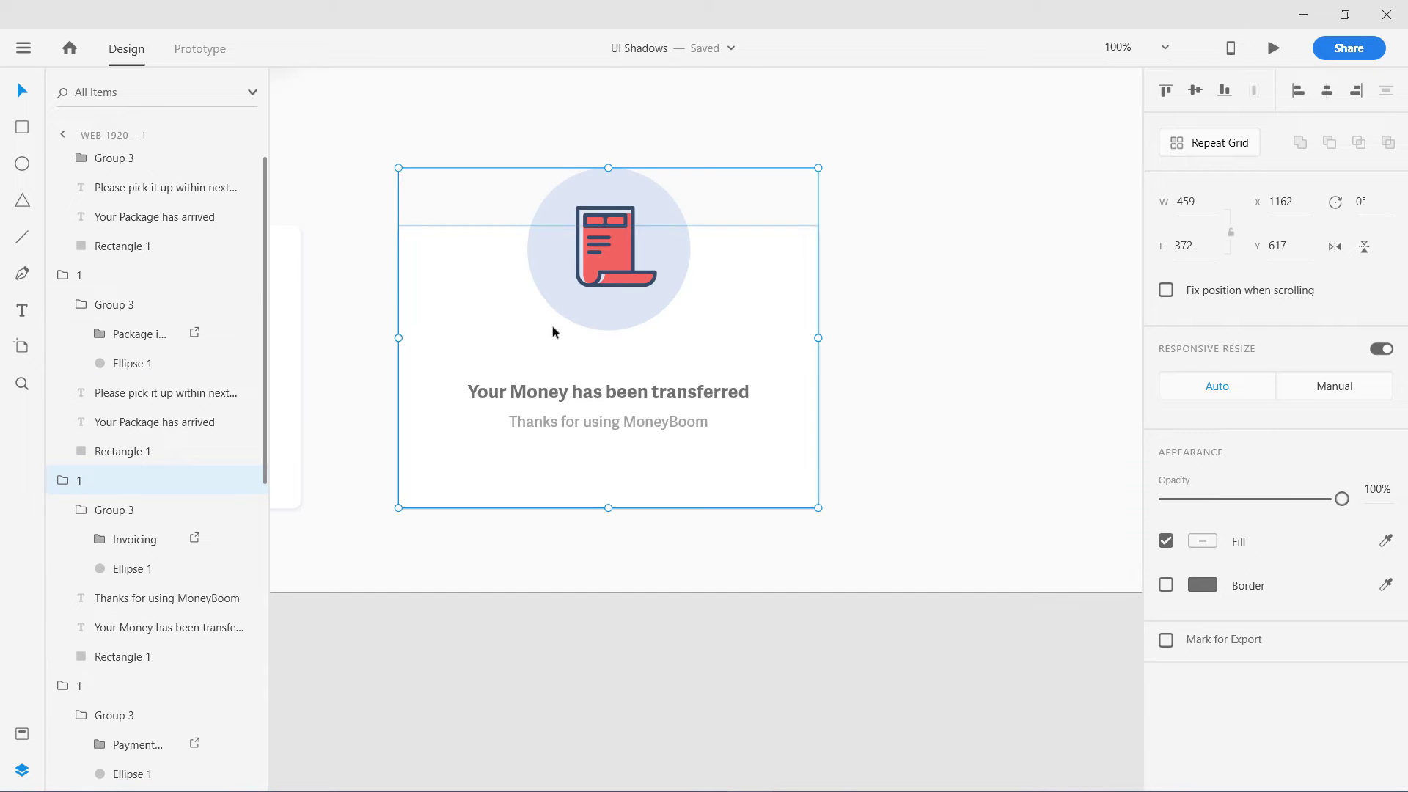
{"action": "left_click", "coordinate": [367, 286]}
{"action": "left_click_drag", "start_coordinate": [483, 316], "coordinate": [628, 361]}
{"action": "left_click_drag", "start_coordinate": [370, 350], "coordinate": [833, 349]}
{"action": "left_click_drag", "start_coordinate": [474, 206], "coordinate": [720, 534]}
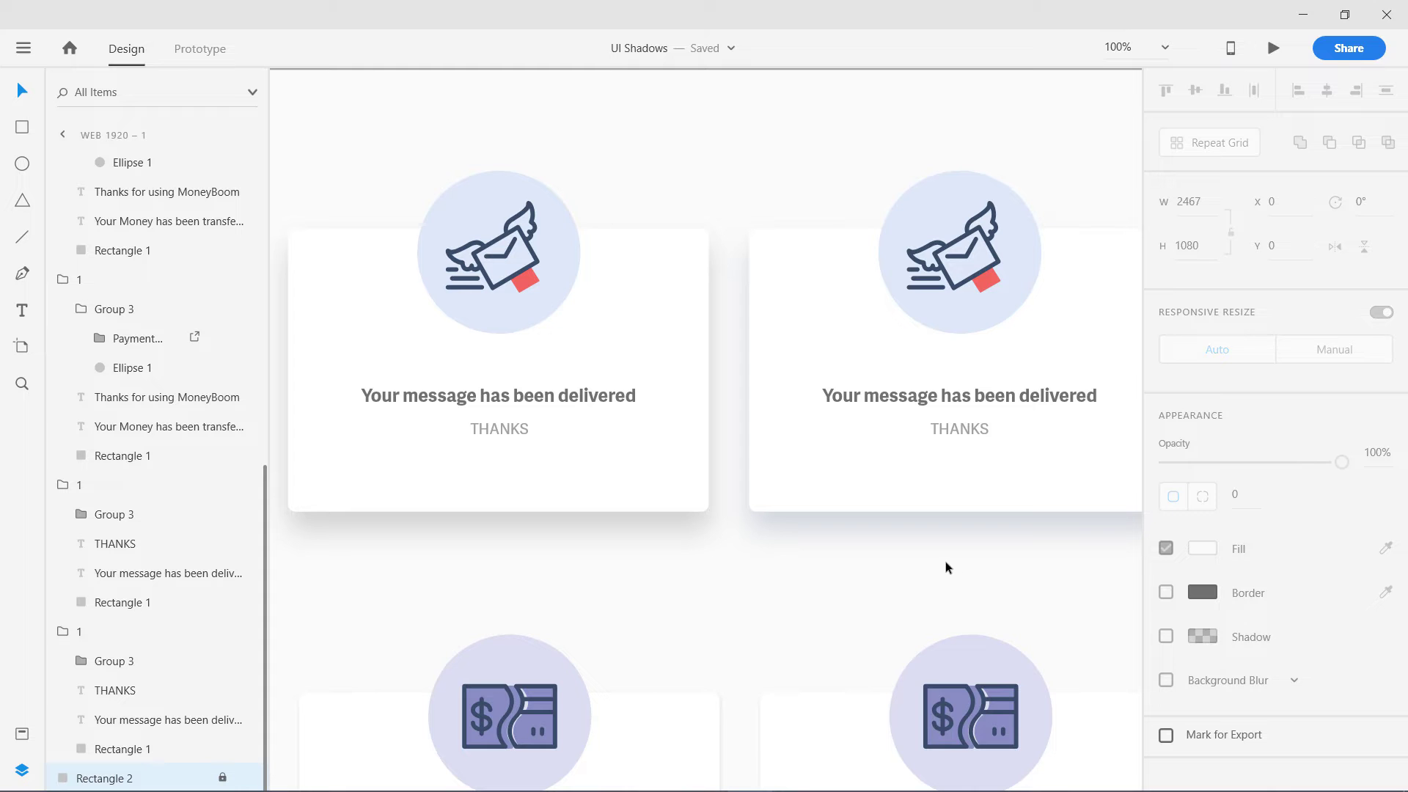
{"action": "left_click_drag", "start_coordinate": [959, 566], "coordinate": [608, 511]}
{"action": "scroll", "coordinate": [607, 512], "scroll_direction": "right", "scroll_amount": 10}
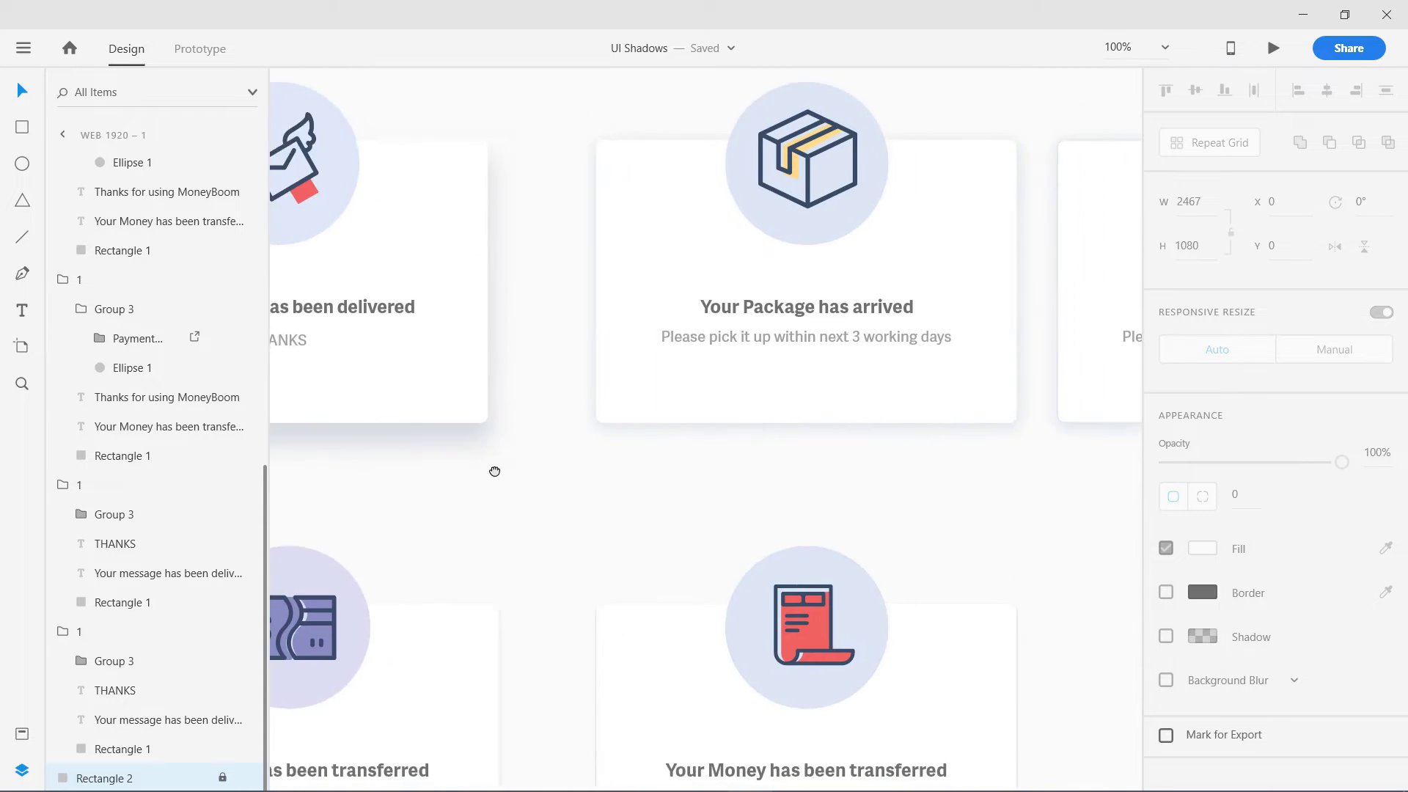
{"action": "scroll", "coordinate": [501, 506], "scroll_direction": "right", "scroll_amount": 3}
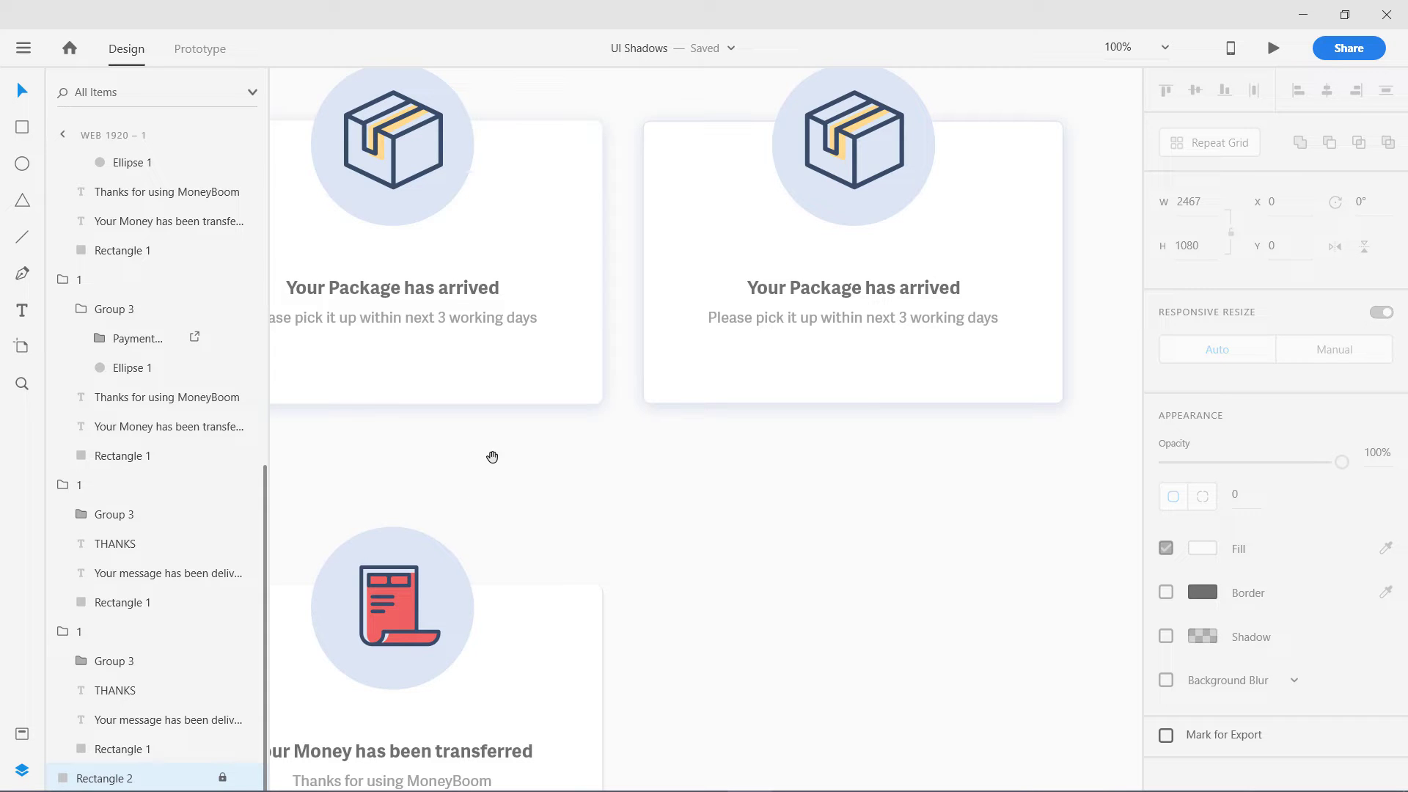
{"action": "scroll", "coordinate": [490, 456], "scroll_direction": "left", "scroll_amount": 10}
{"action": "scroll", "coordinate": [660, 481], "scroll_direction": "up", "scroll_amount": 2}
{"action": "scroll", "coordinate": [848, 567], "scroll_direction": "left", "scroll_amount": 10}
{"action": "scroll", "coordinate": [849, 567], "scroll_direction": "down", "scroll_amount": 2}
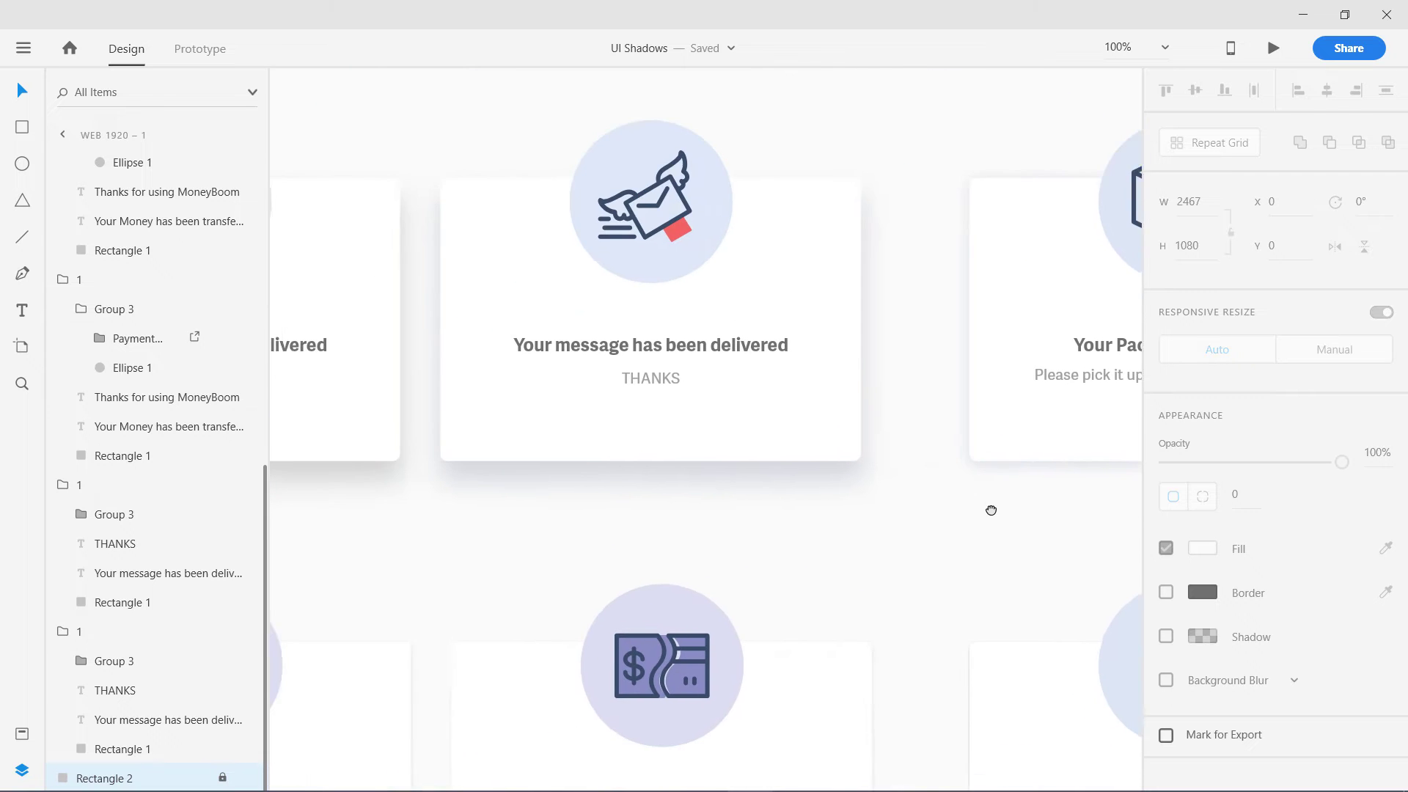
{"action": "scroll", "coordinate": [944, 503], "scroll_direction": "down", "scroll_amount": 5}
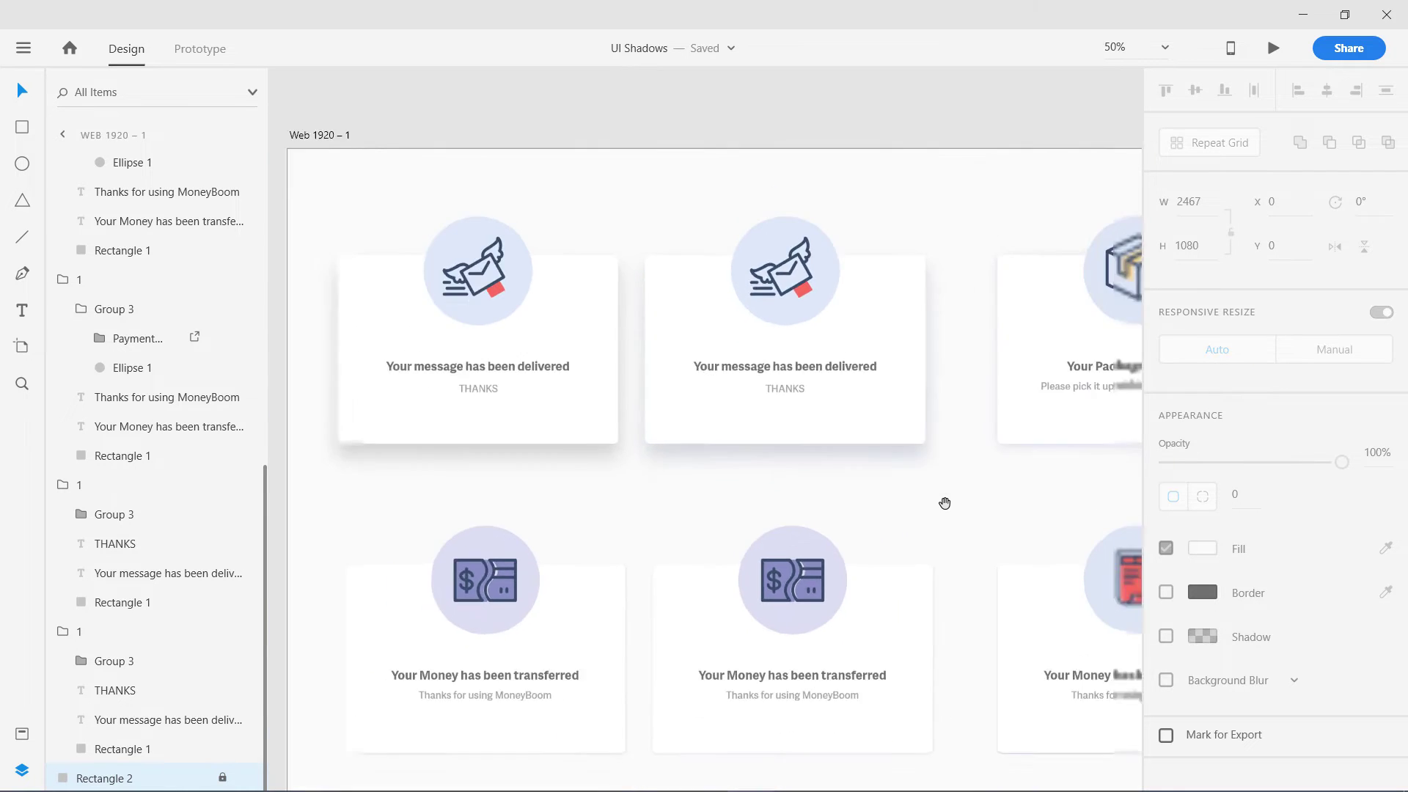
{"action": "scroll", "coordinate": [865, 465], "scroll_direction": "right", "scroll_amount": 3}
{"action": "left_click_drag", "start_coordinate": [789, 456], "coordinate": [769, 451]}
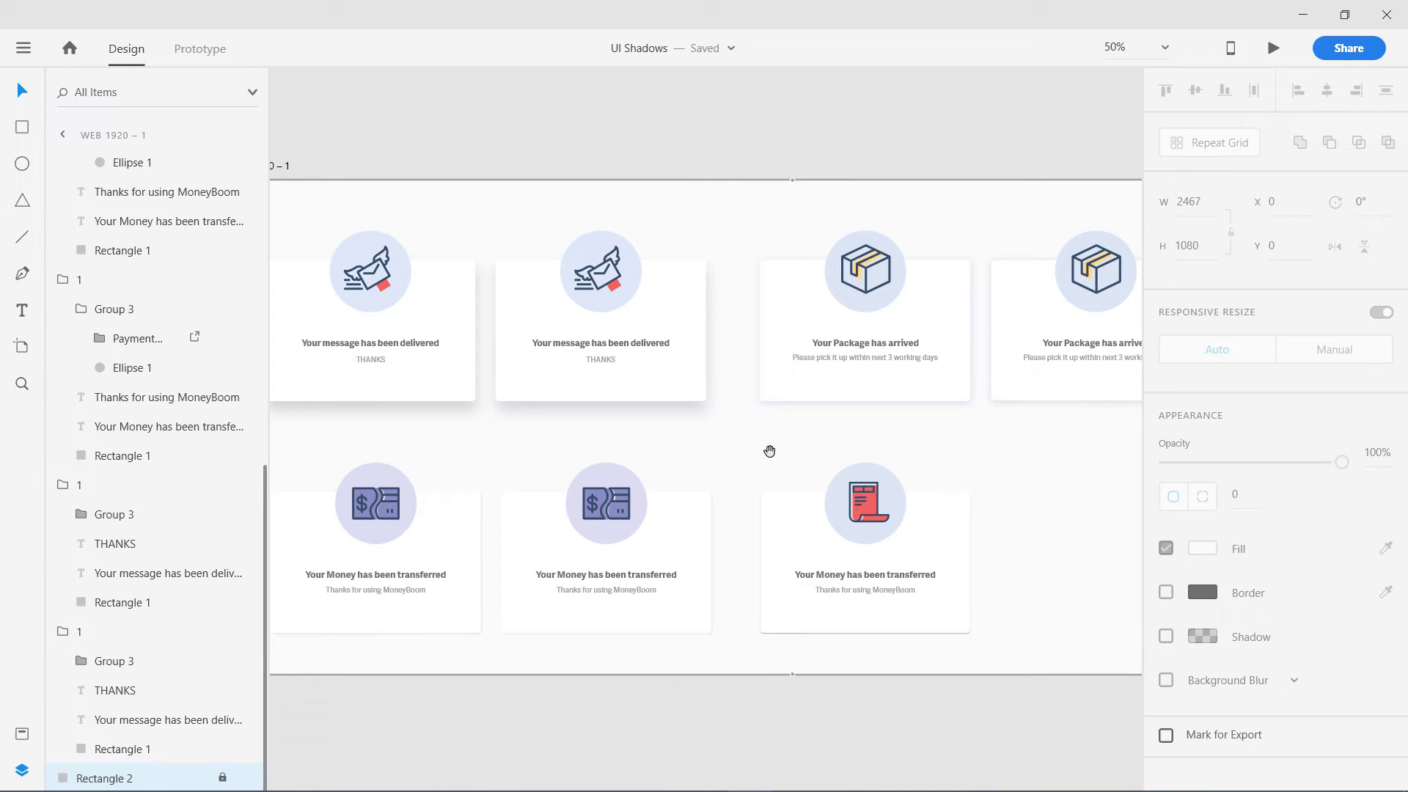
{"action": "left_click_drag", "start_coordinate": [427, 437], "coordinate": [686, 406]}
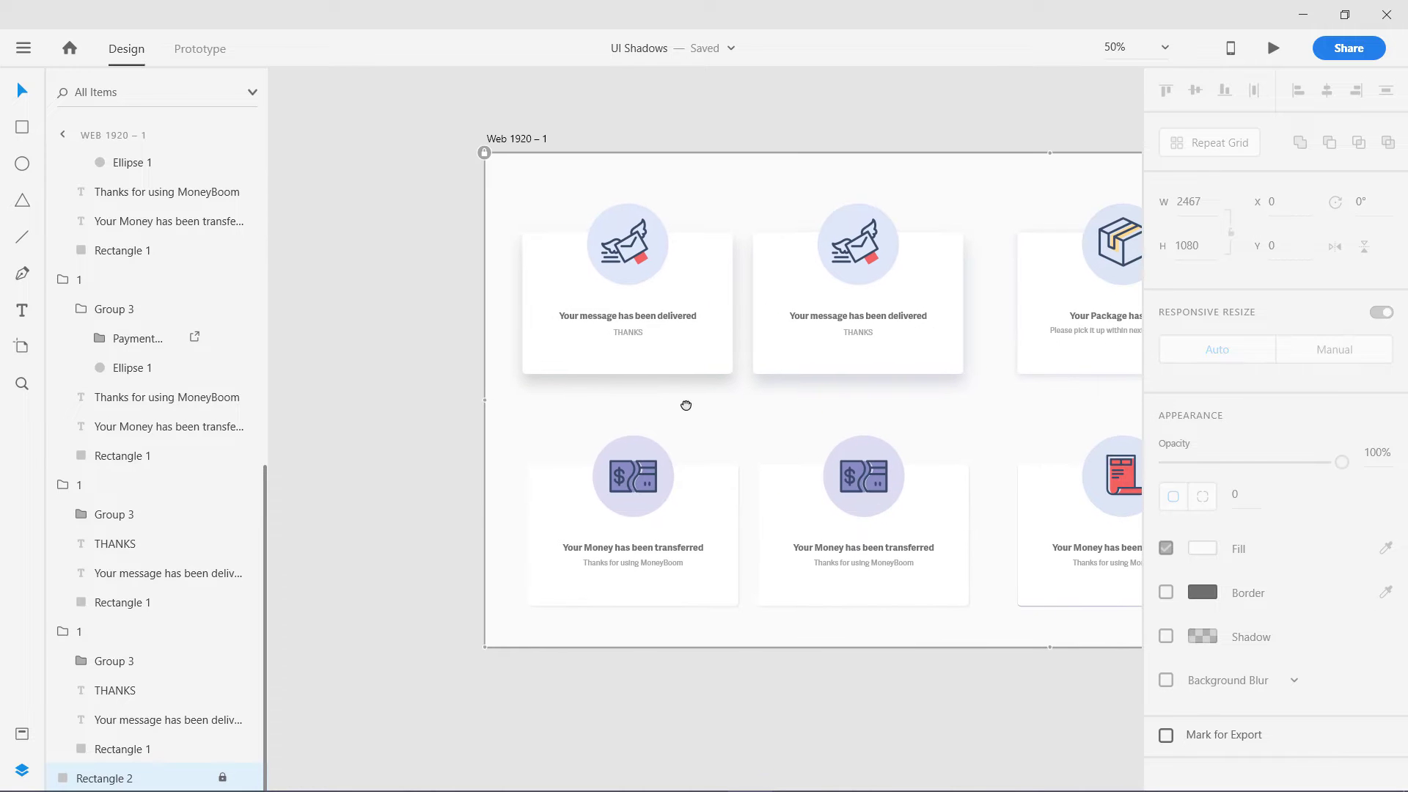
Step: Open the shadow colour settings of the background rectangle in the first purple money-transferred card
{"action": "left_click", "coordinate": [559, 506]}
{"action": "scroll", "coordinate": [559, 506], "scroll_direction": "up", "scroll_amount": 3}
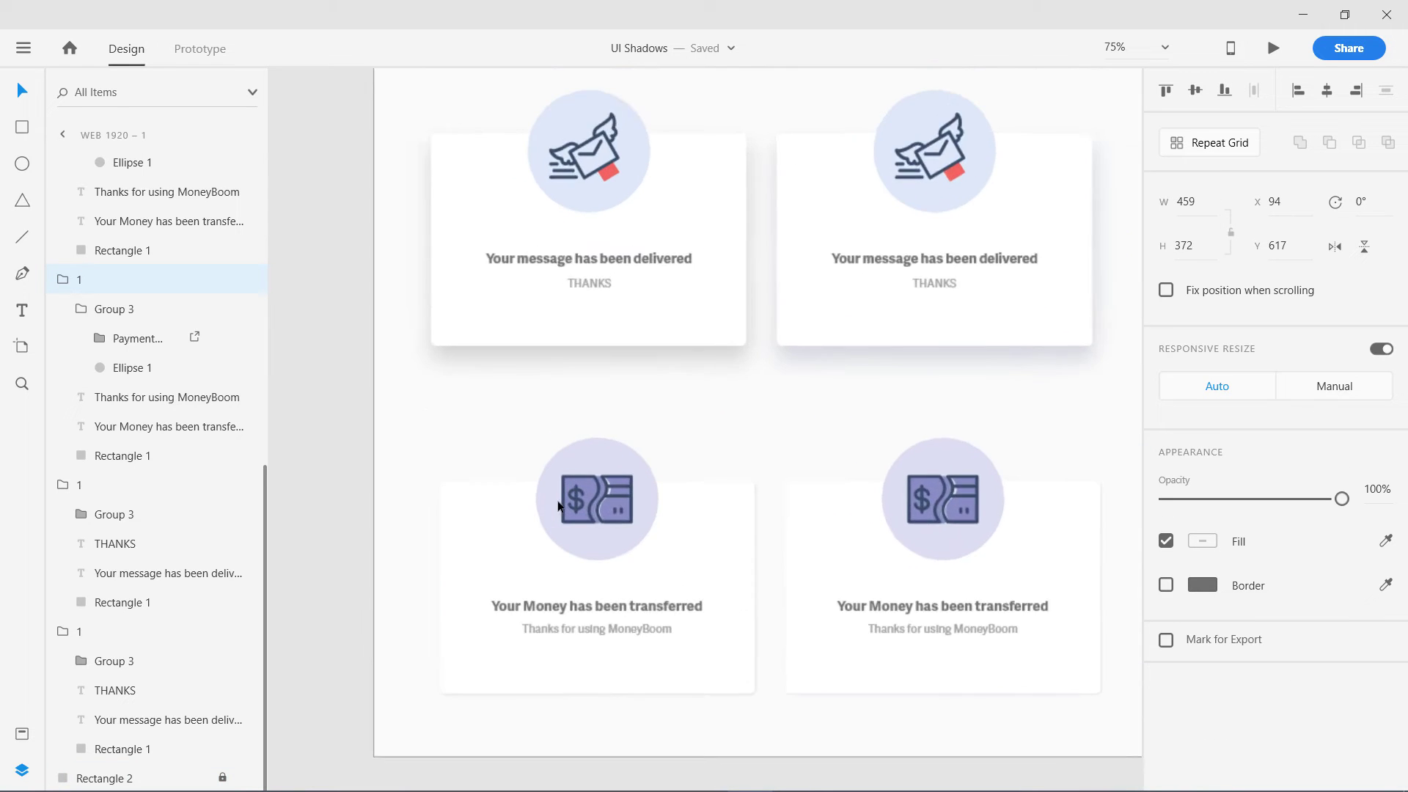
{"action": "left_click_drag", "start_coordinate": [492, 486], "coordinate": [582, 297]}
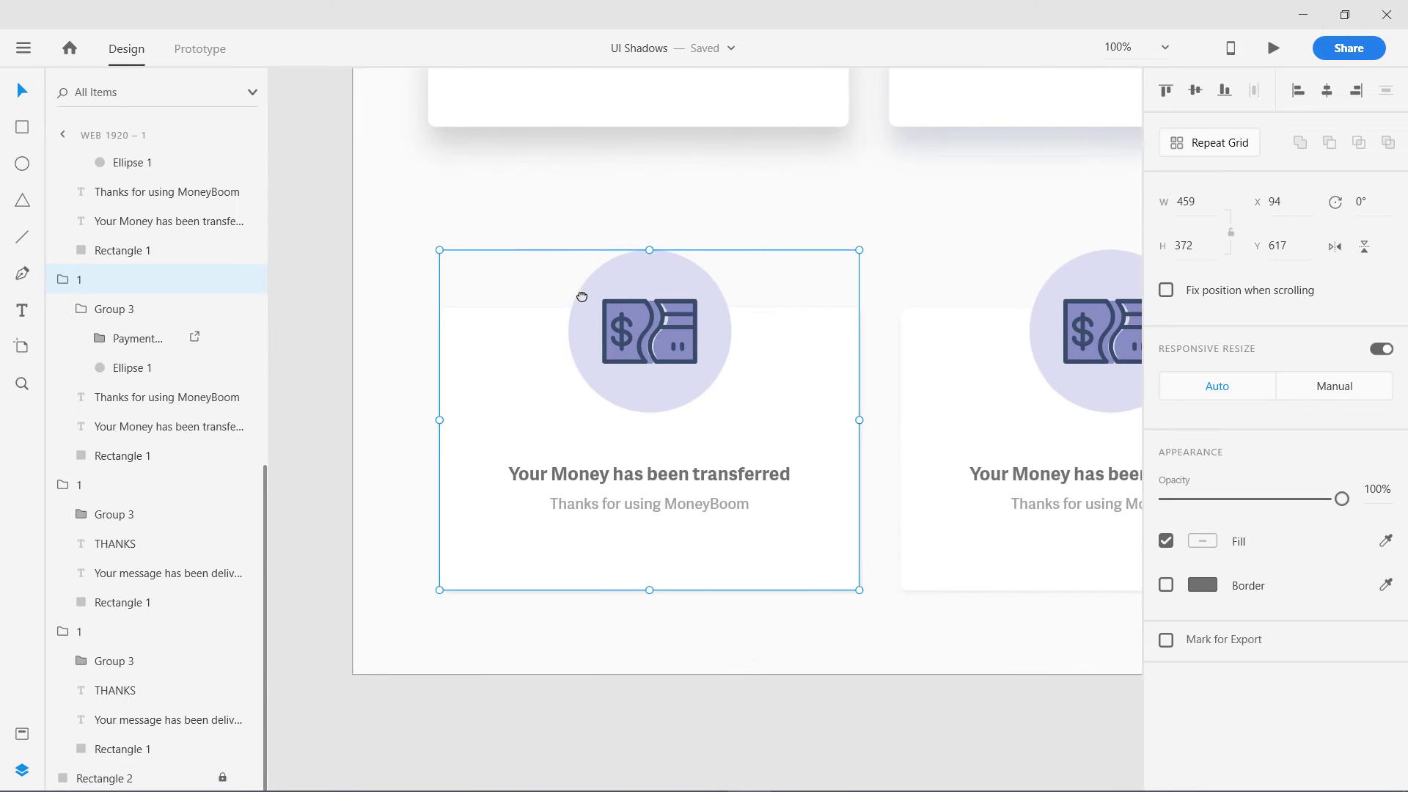
{"action": "left_click", "coordinate": [393, 356]}
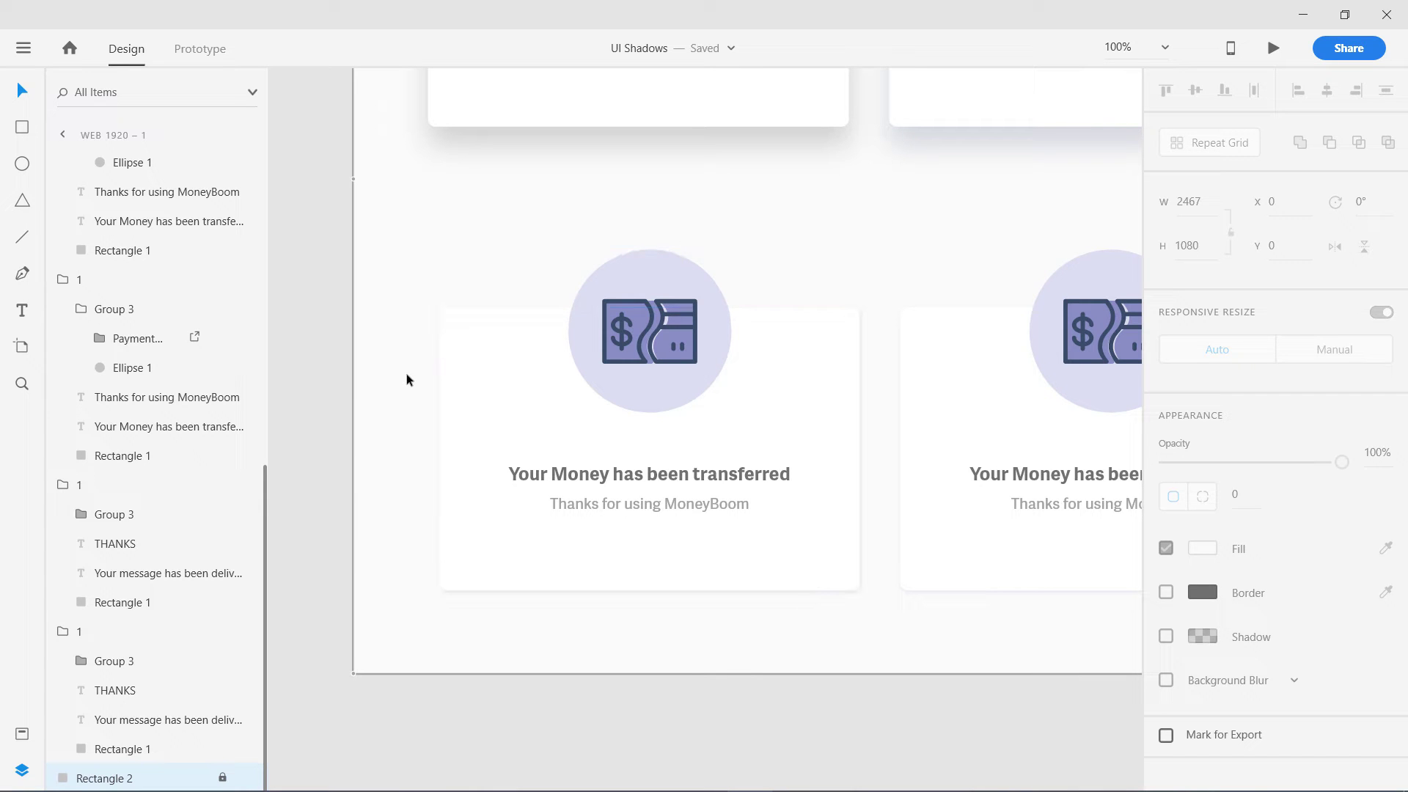
{"action": "double_click", "coordinate": [465, 377]}
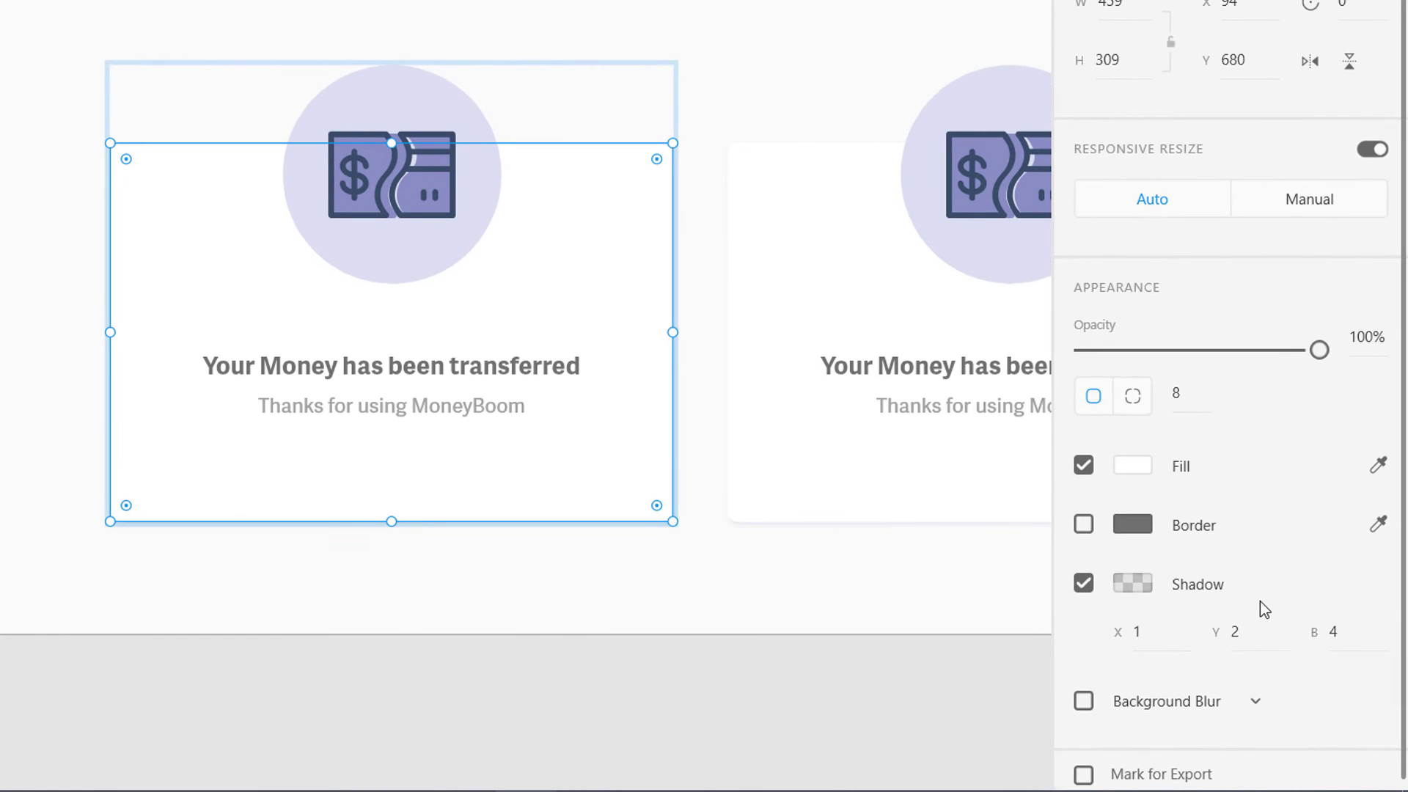
{"action": "left_click", "coordinate": [1133, 582]}
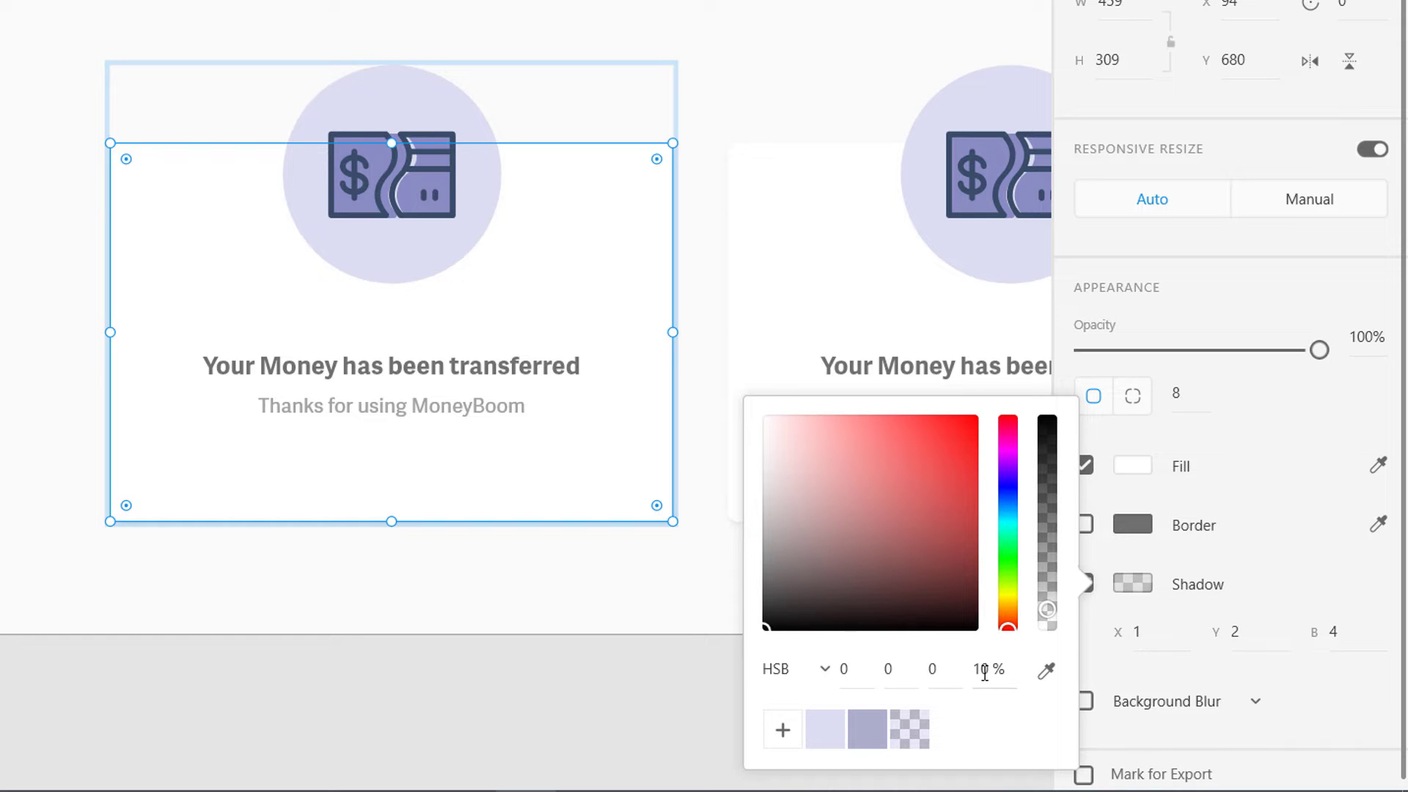
Step: Try a much more opaque shadow on the first money-transferred card, and undo the change
{"action": "left_click_drag", "start_coordinate": [1047, 615], "coordinate": [1047, 493]}
{"action": "left_click", "coordinate": [636, 561]}
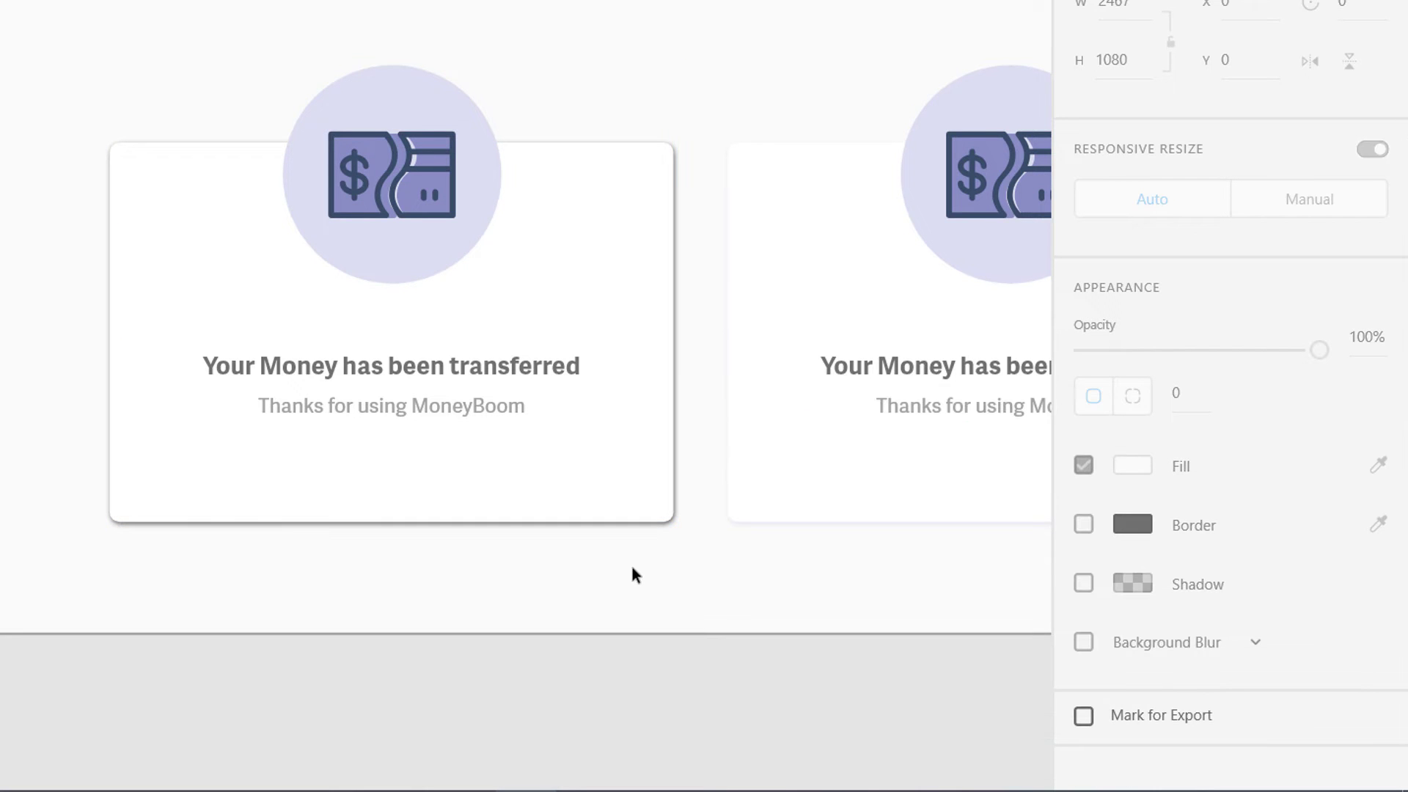
{"action": "key", "text": "ctrl+z"}
{"action": "left_click", "coordinate": [632, 579]}
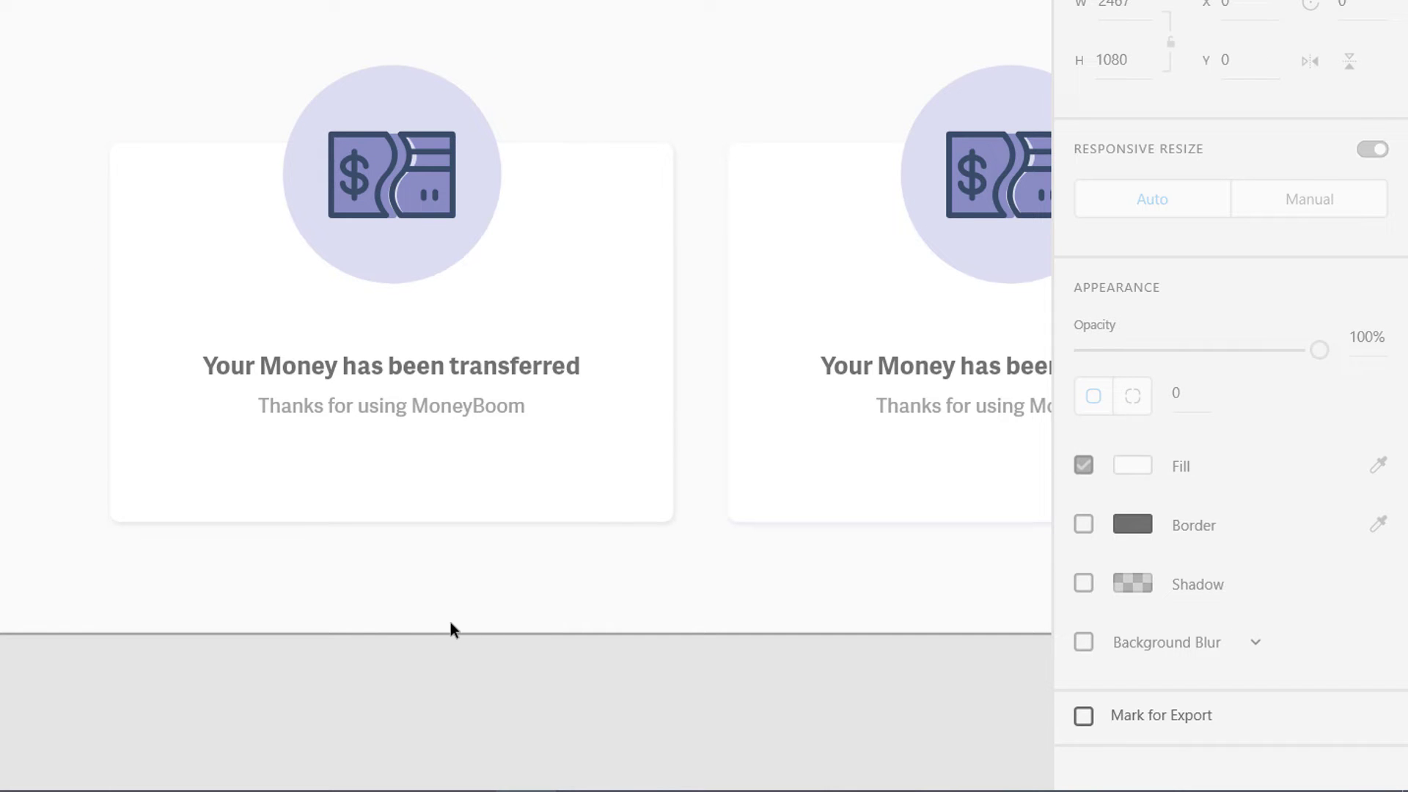
Step: Display the card rectangle's shadow colour as a Hex value, and check its horizontal shadow offset
{"action": "double_click", "coordinate": [615, 499]}
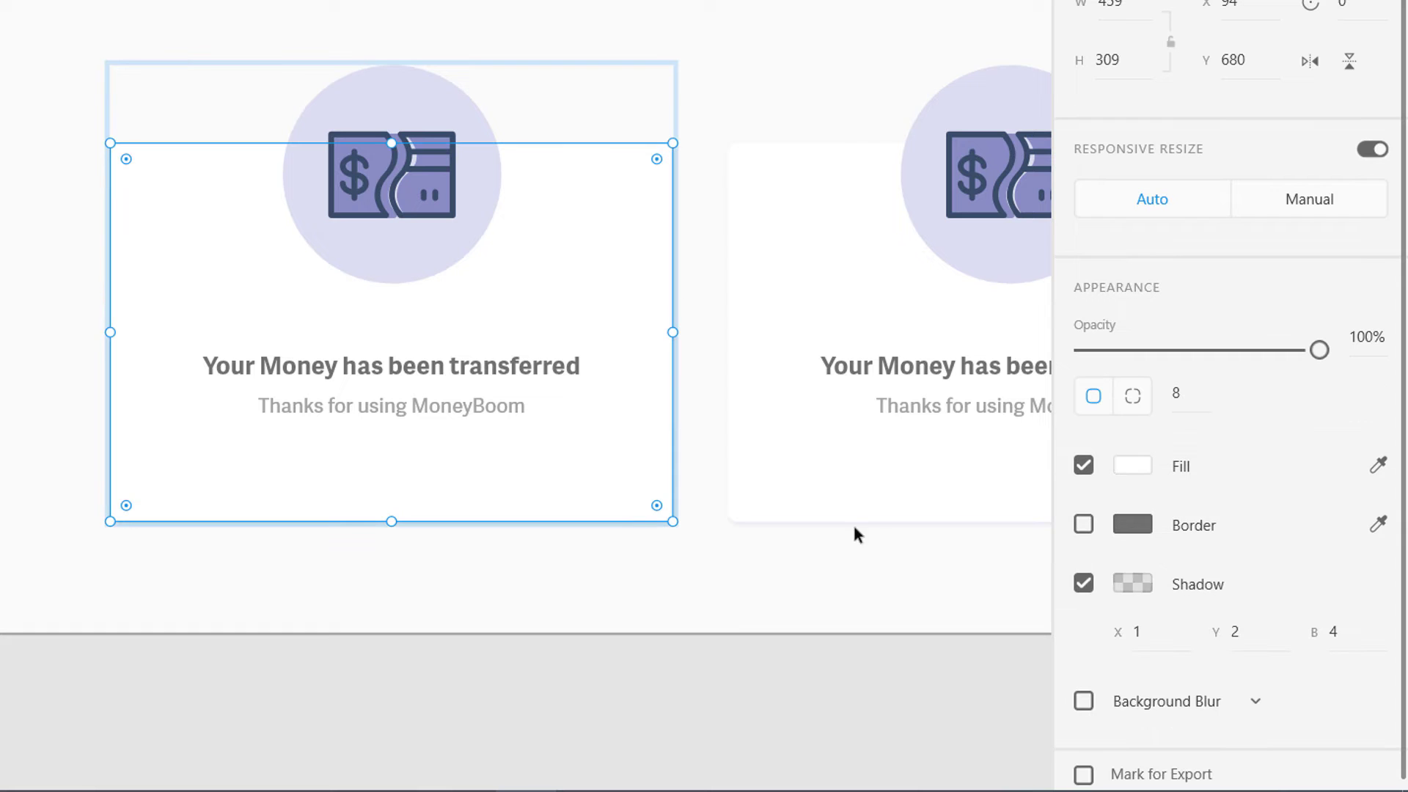
{"action": "left_click", "coordinate": [1133, 583]}
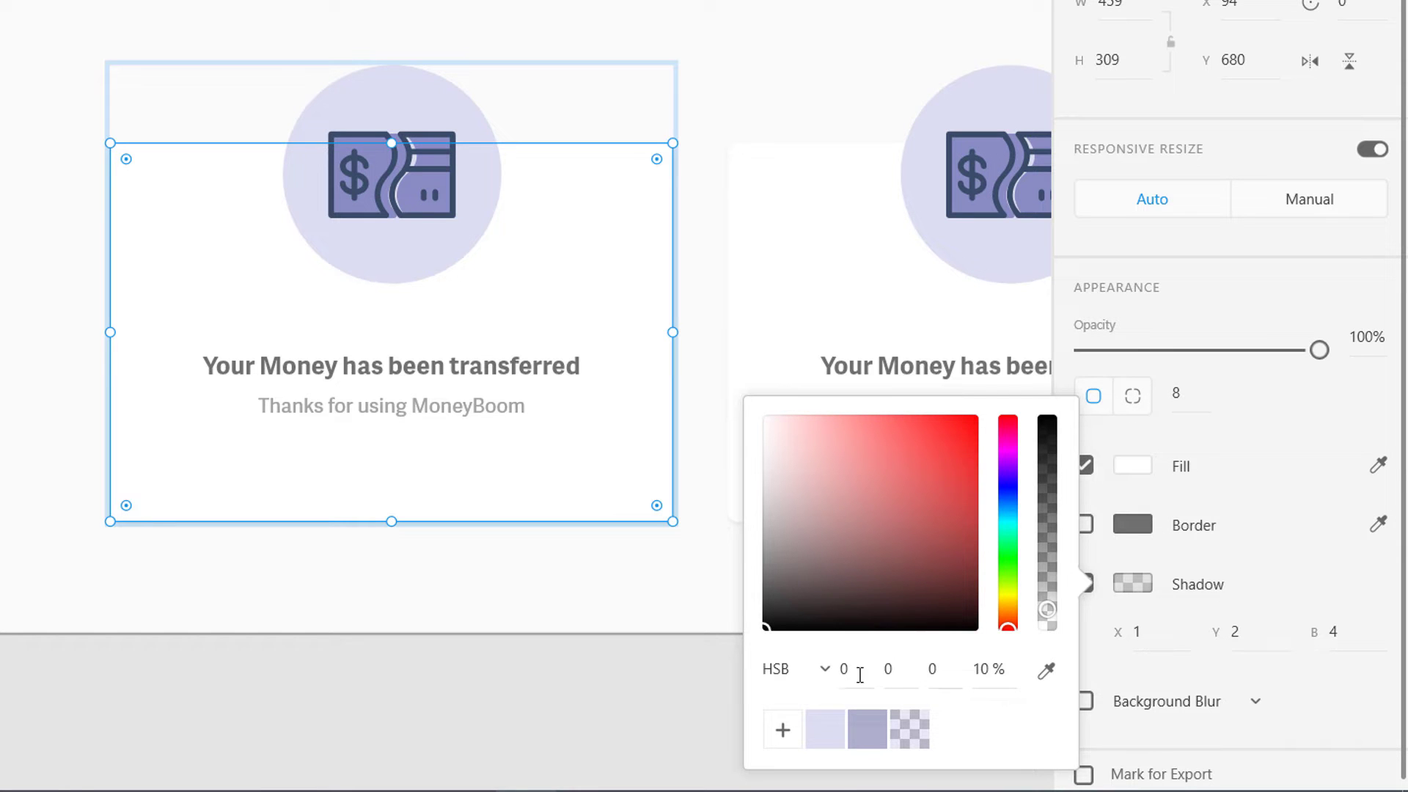
{"action": "left_click", "coordinate": [825, 670]}
{"action": "left_click", "coordinate": [791, 531]}
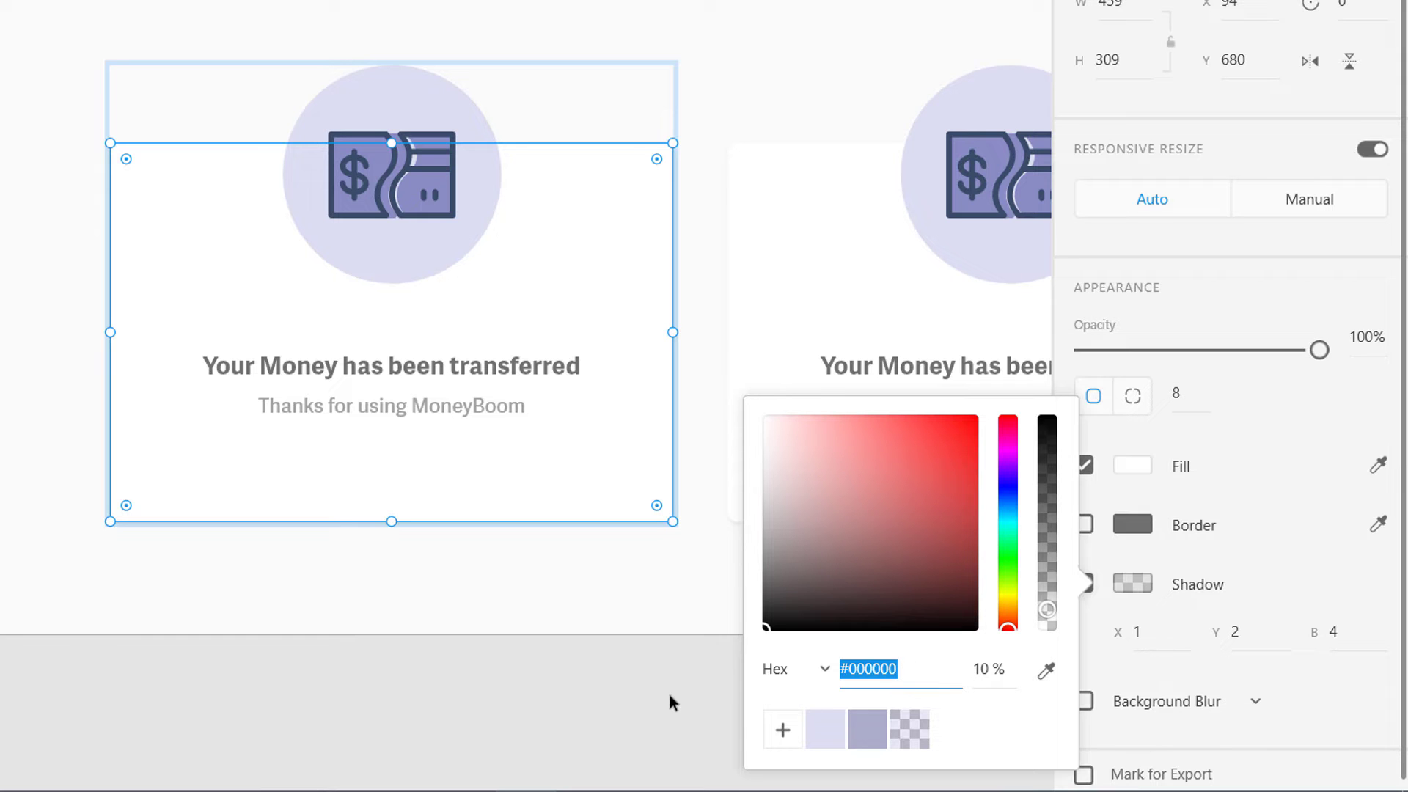
{"action": "left_click", "coordinate": [1353, 717]}
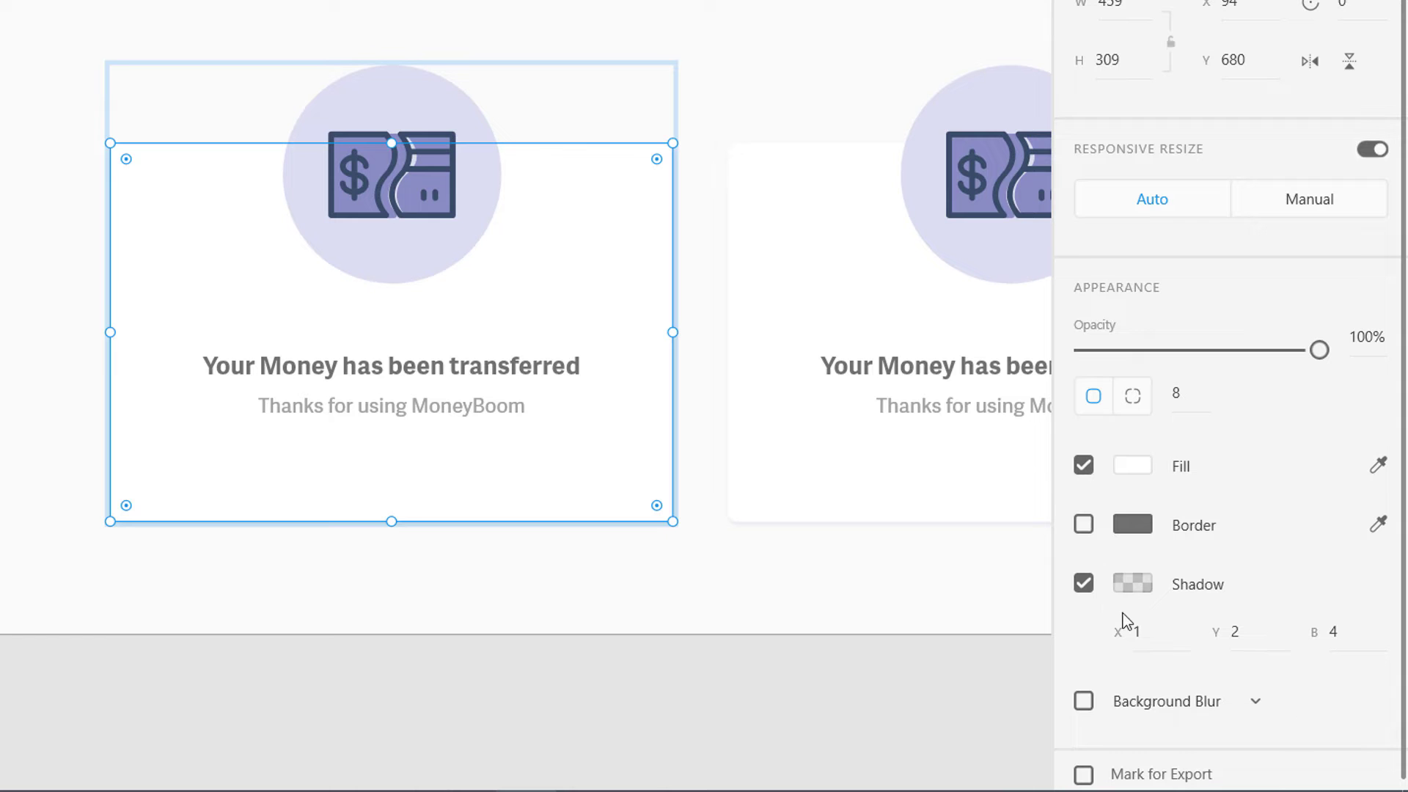
{"action": "left_click", "coordinate": [1148, 630]}
{"action": "left_click", "coordinate": [707, 559]}
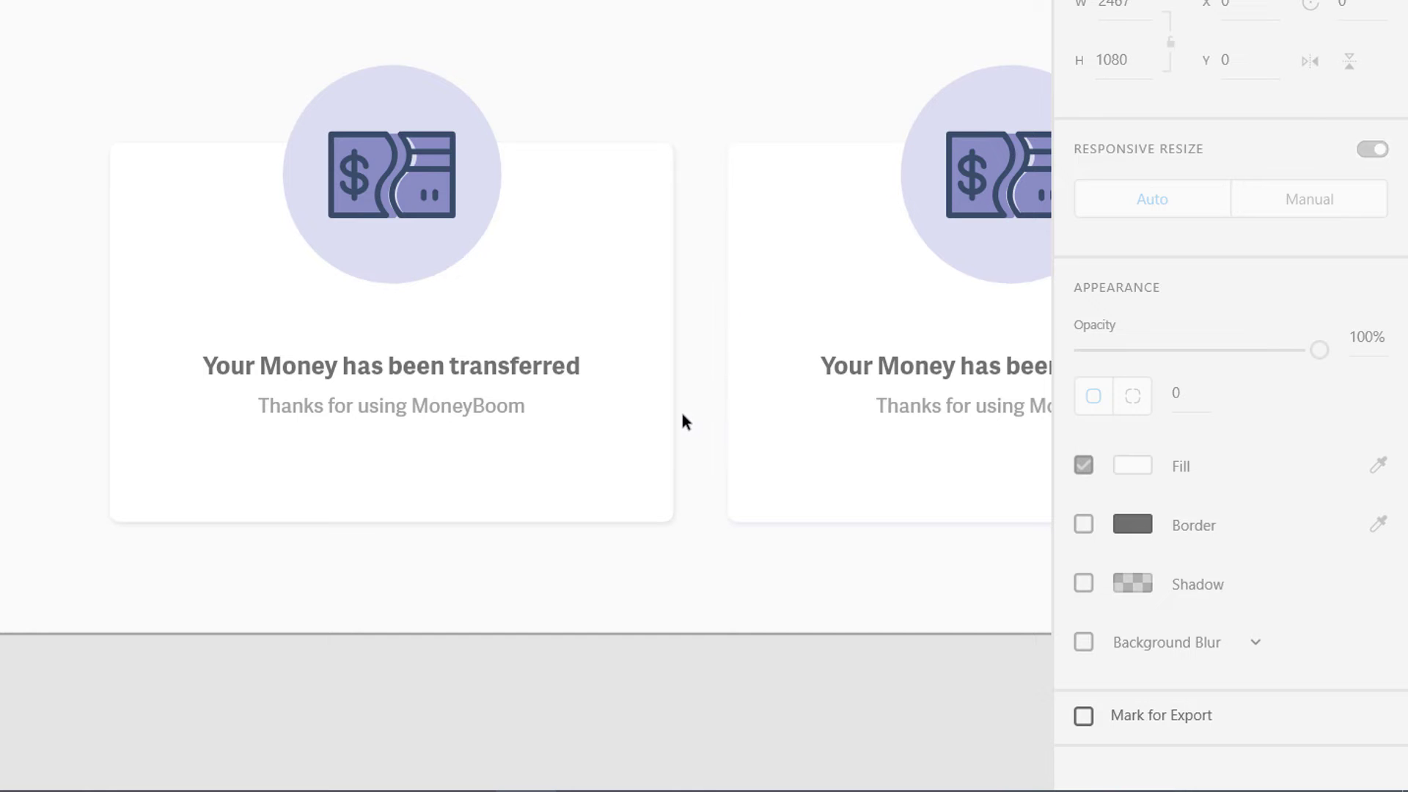
Step: Examine the first money-transferred card's shadow up close along its side and lower edges
{"action": "scroll", "coordinate": [682, 419], "scroll_direction": "up", "scroll_amount": 5}
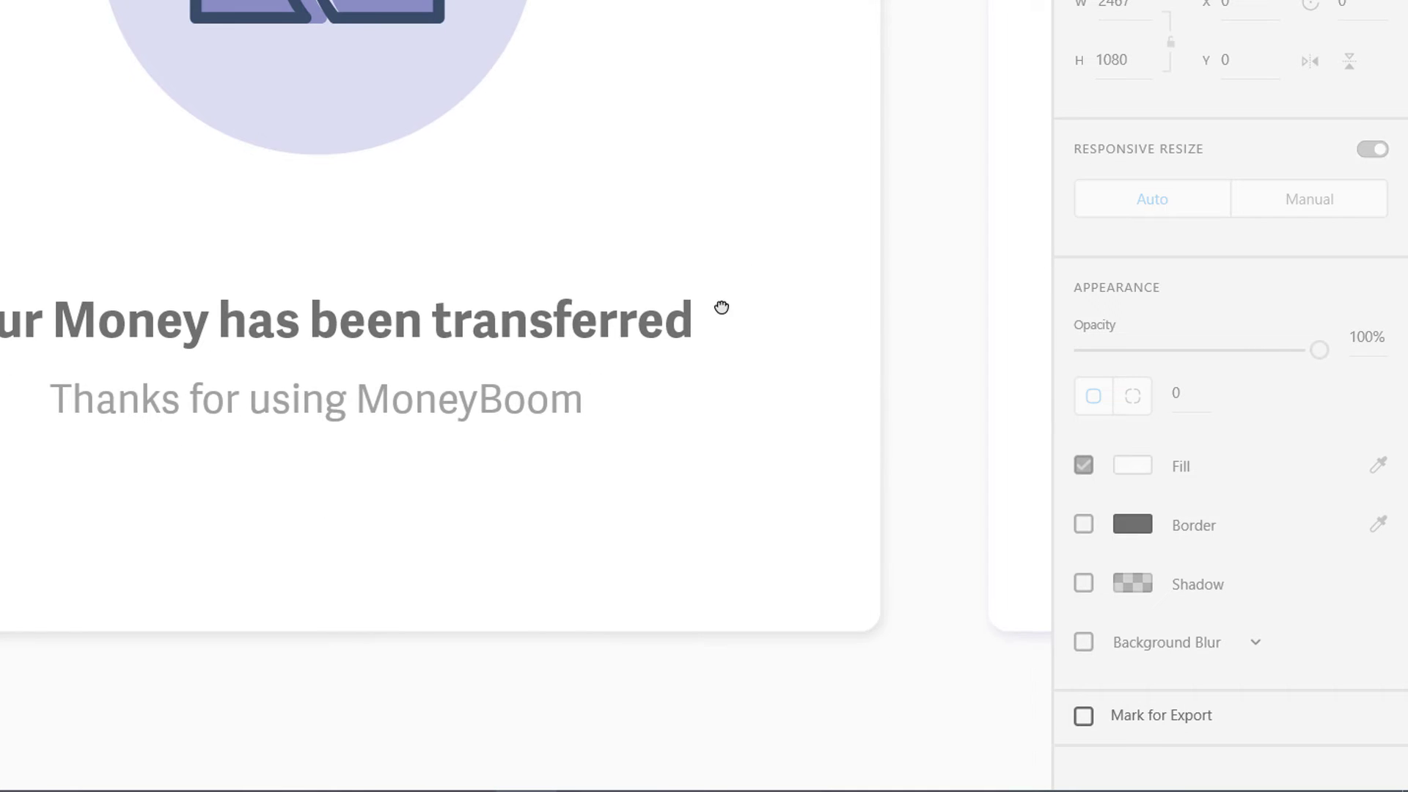
{"action": "scroll", "coordinate": [861, 472], "scroll_direction": "left", "scroll_amount": 6}
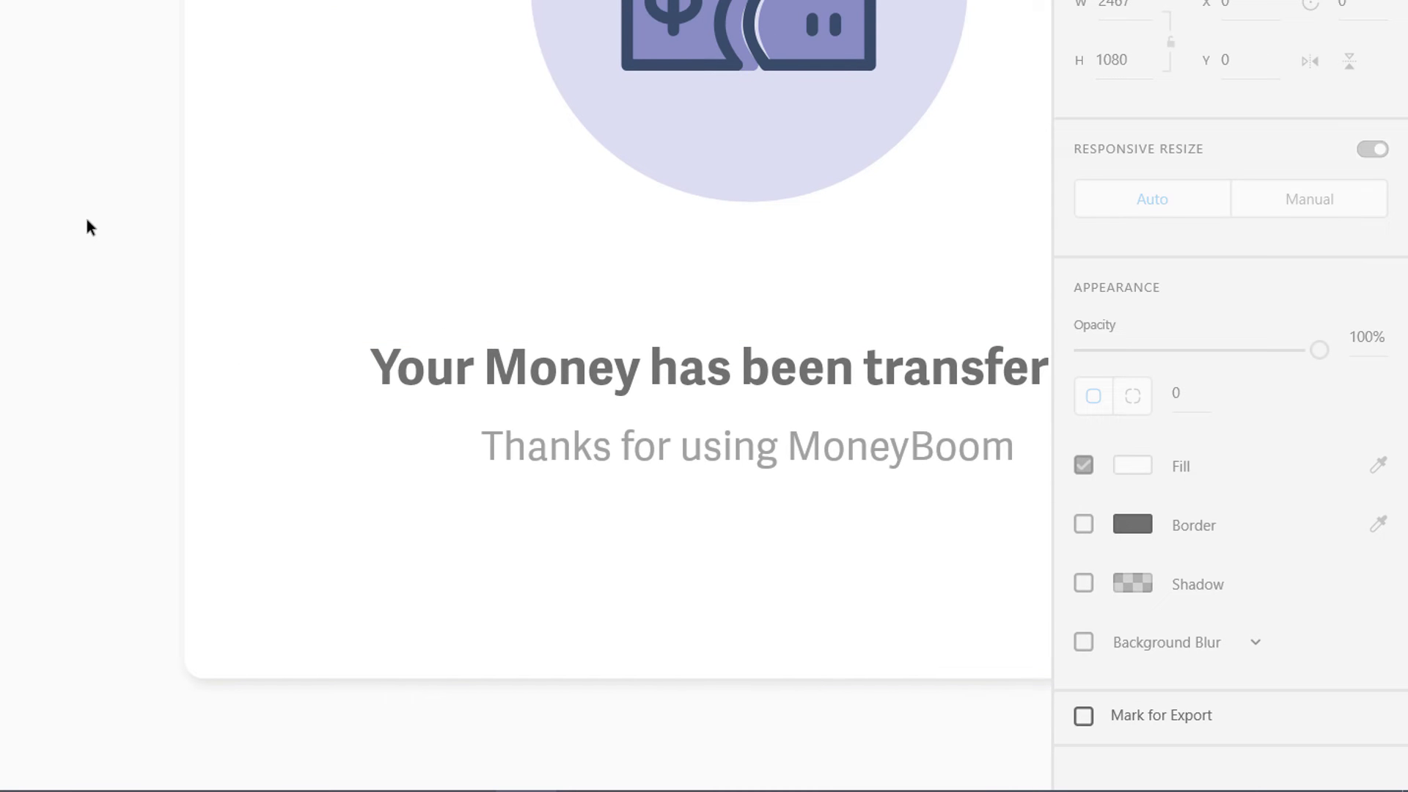
{"action": "left_click_drag", "start_coordinate": [430, 273], "coordinate": [58, 208]}
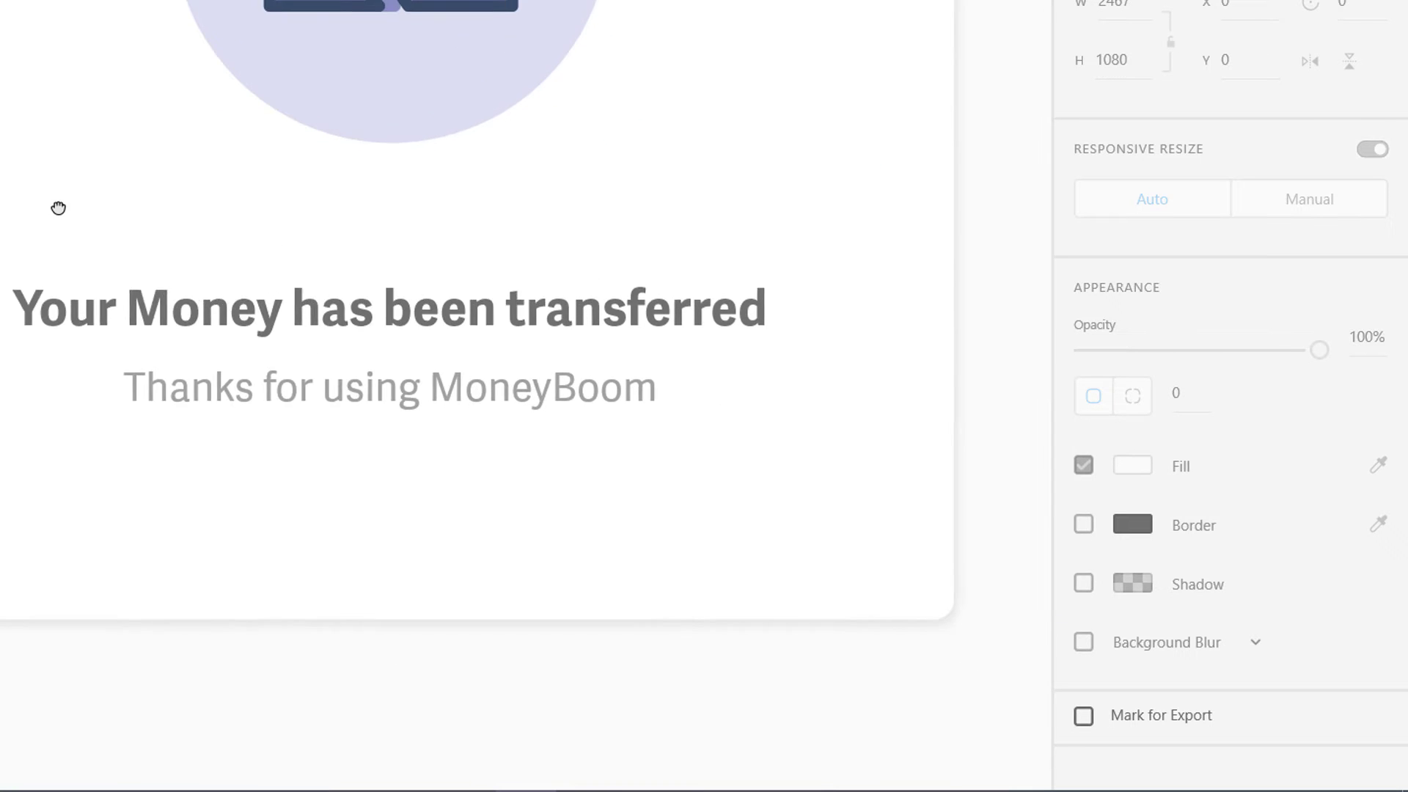
{"action": "left_click_drag", "start_coordinate": [186, 204], "coordinate": [257, 239]}
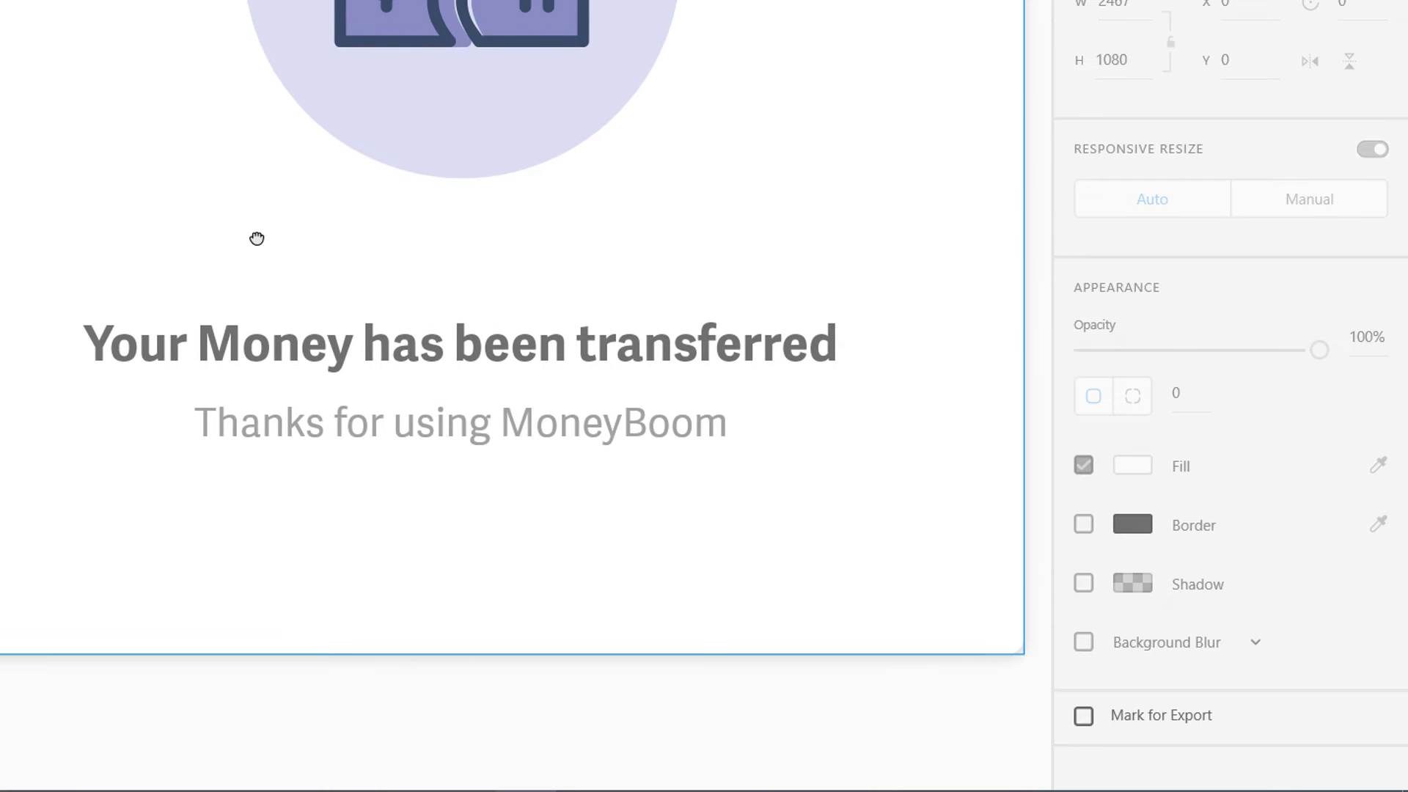
{"action": "key", "text": "ctrl+minus"}
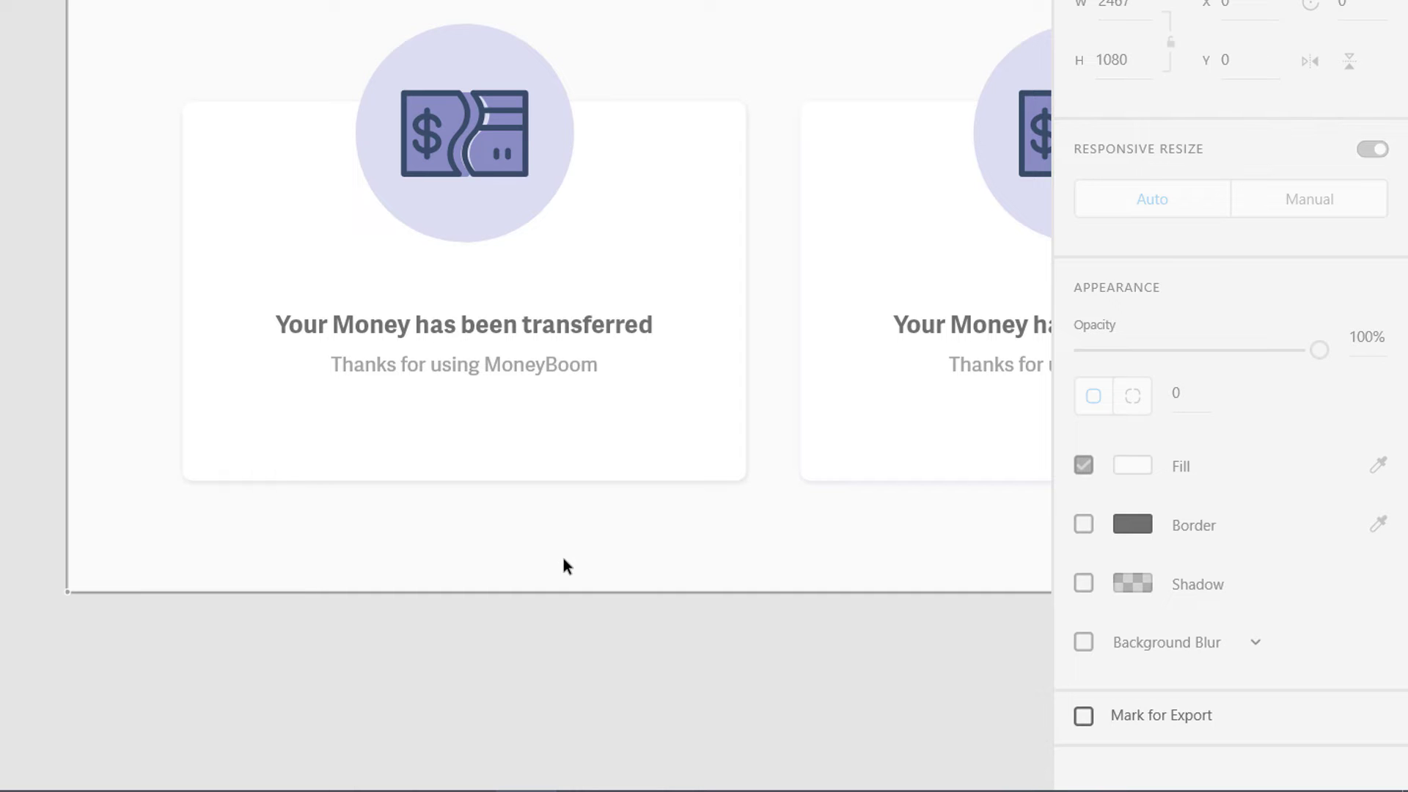
Step: Inspect the vertical and horizontal shadow offsets of the first money-transferred card's background rectangle
{"action": "left_click_drag", "start_coordinate": [672, 561], "coordinate": [534, 504]}
{"action": "left_click", "coordinate": [508, 376]}
{"action": "left_click", "coordinate": [508, 376]}
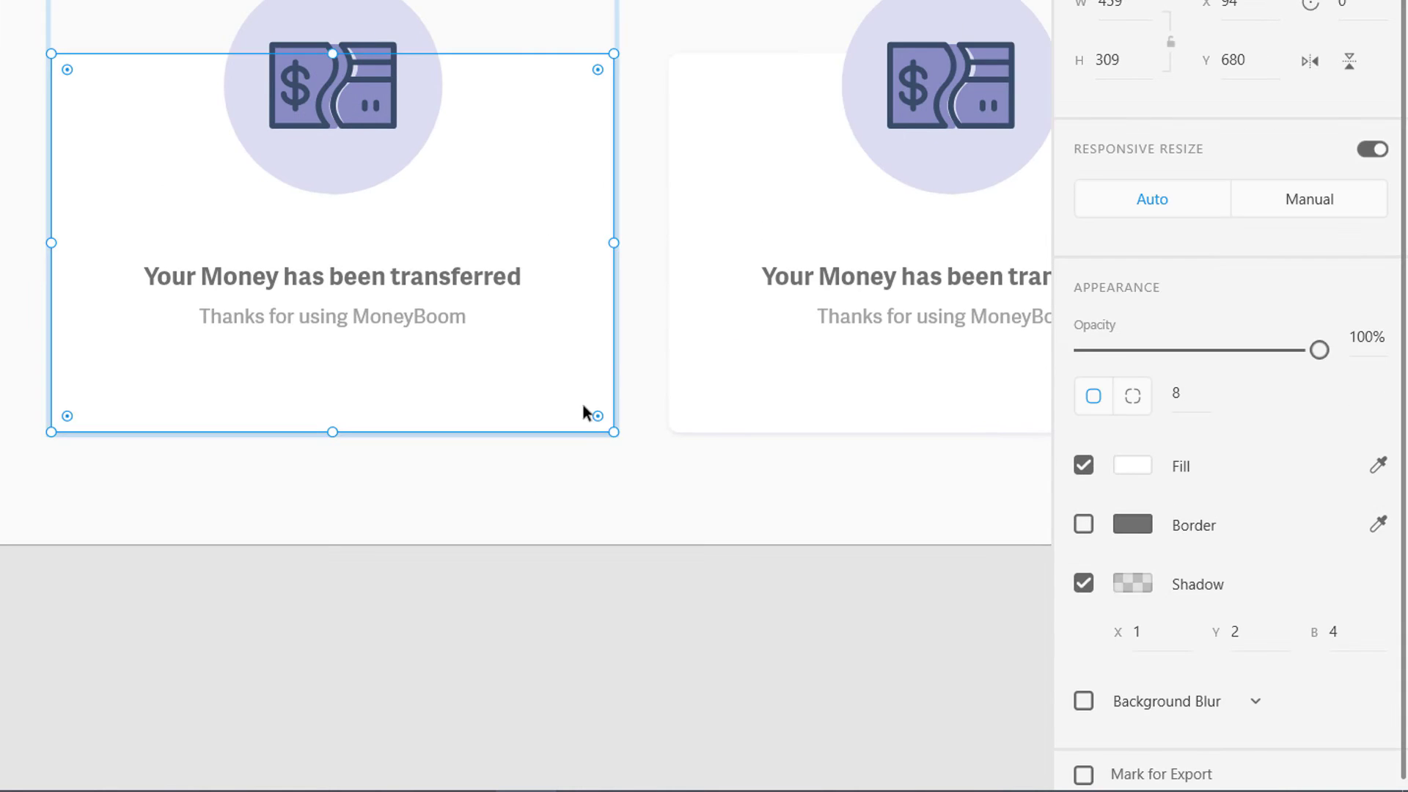
{"action": "double_click", "coordinate": [1257, 636]}
{"action": "double_click", "coordinate": [1159, 632]}
{"action": "left_click", "coordinate": [624, 489]}
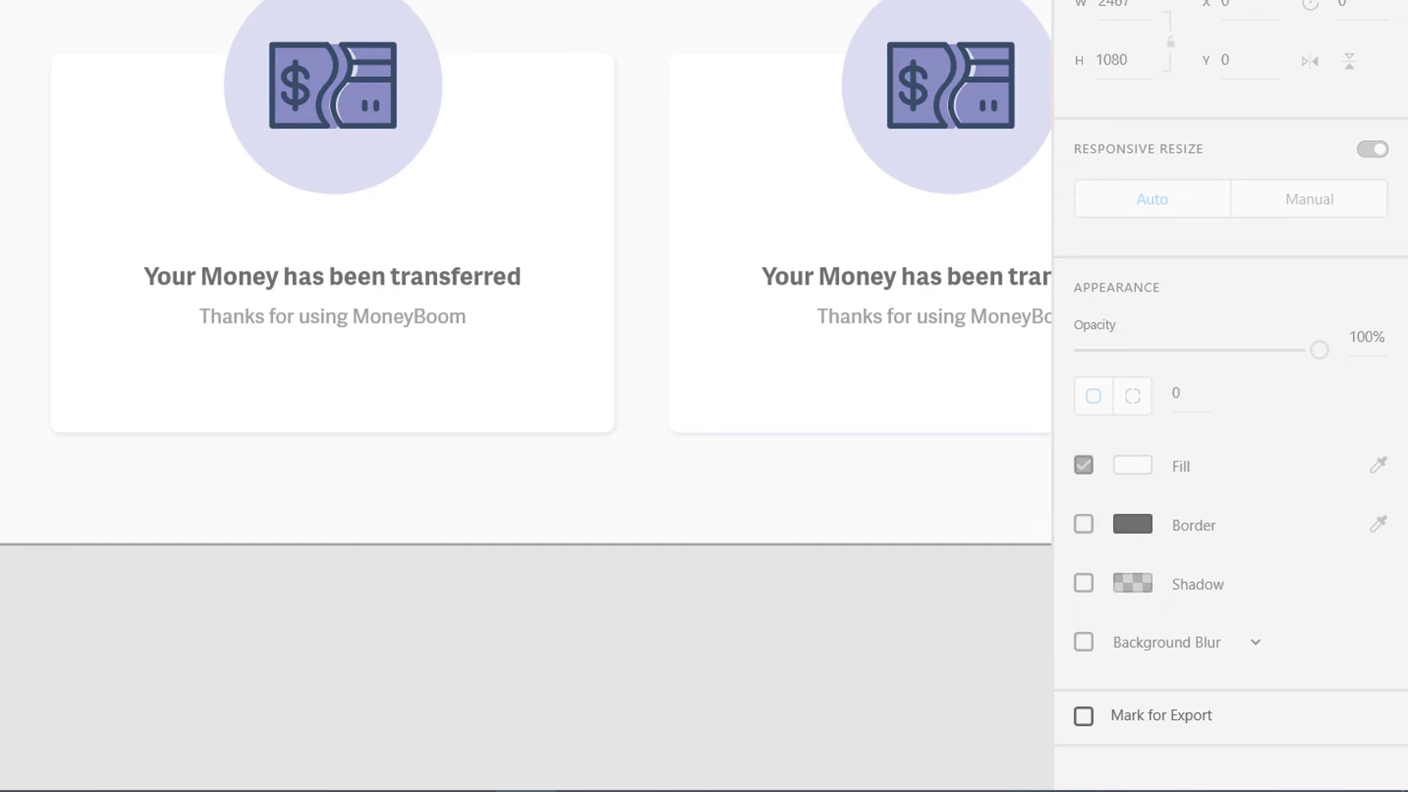
Step: Examine how far the shadow extends beyond the card's side and lower edge
{"action": "scroll", "coordinate": [467, 309], "scroll_direction": "up", "scroll_amount": 3}
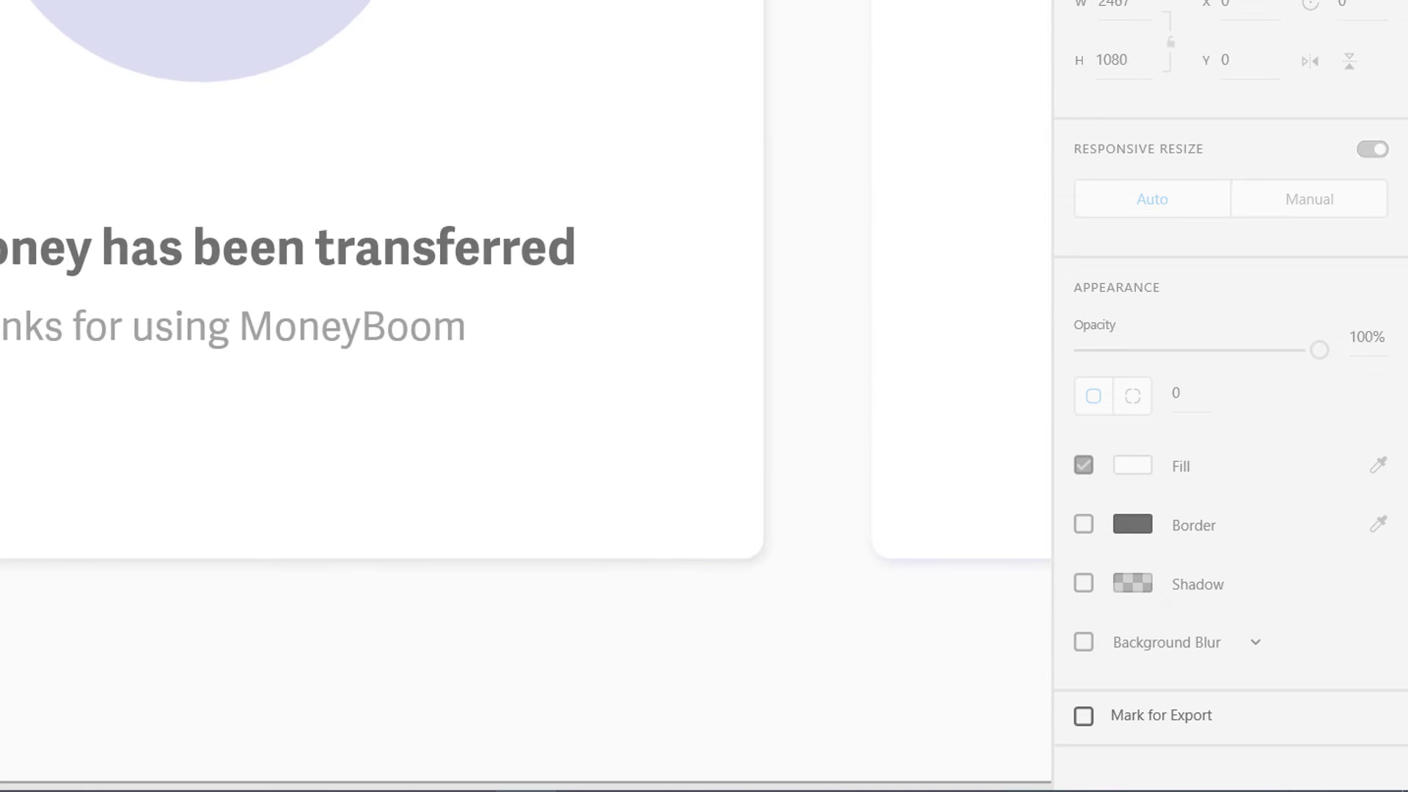
{"action": "left_click_drag", "start_coordinate": [387, 220], "coordinate": [474, 347]}
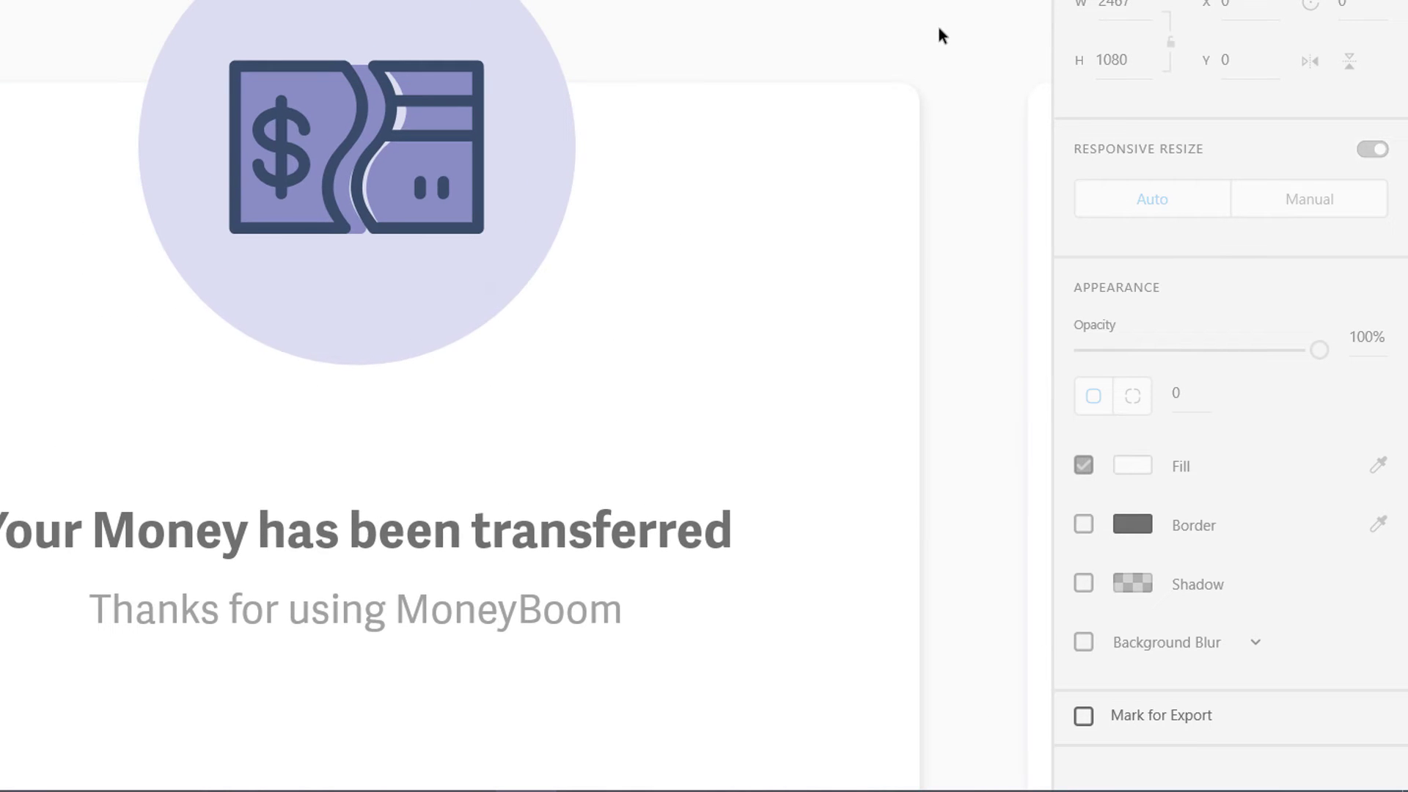
{"action": "scroll", "coordinate": [849, 222], "scroll_direction": "down", "scroll_amount": 5}
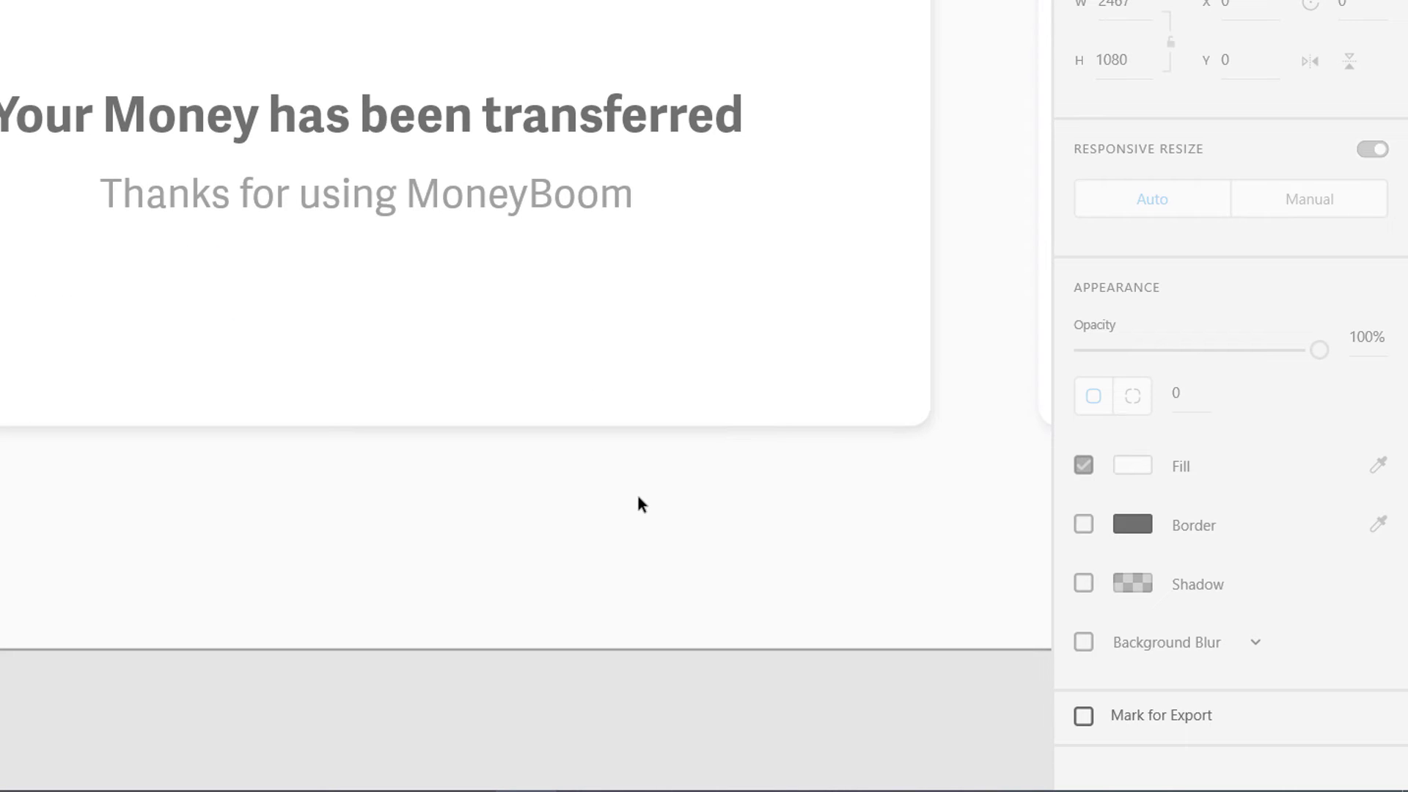
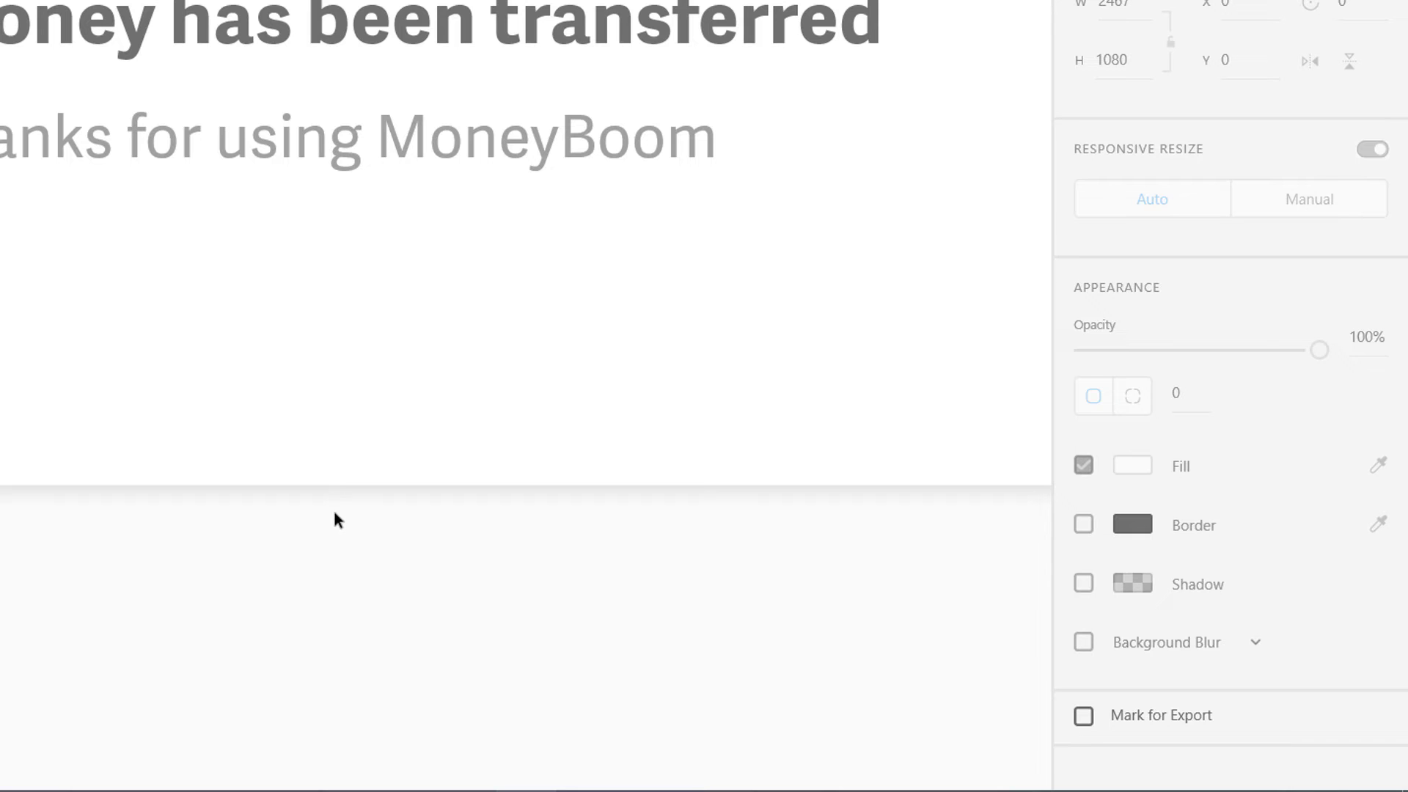
{"action": "left_click", "coordinate": [358, 491]}
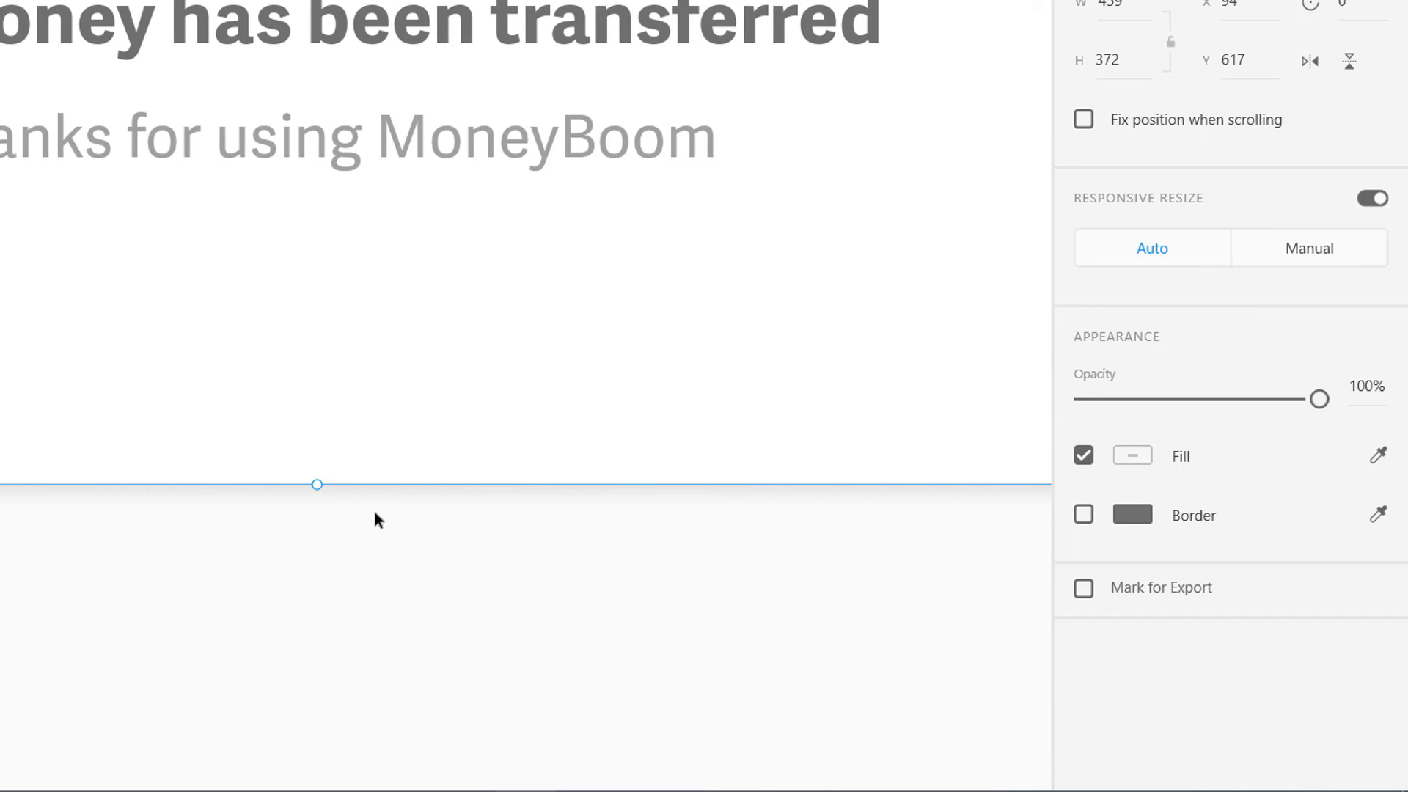
{"action": "left_click", "coordinate": [374, 510]}
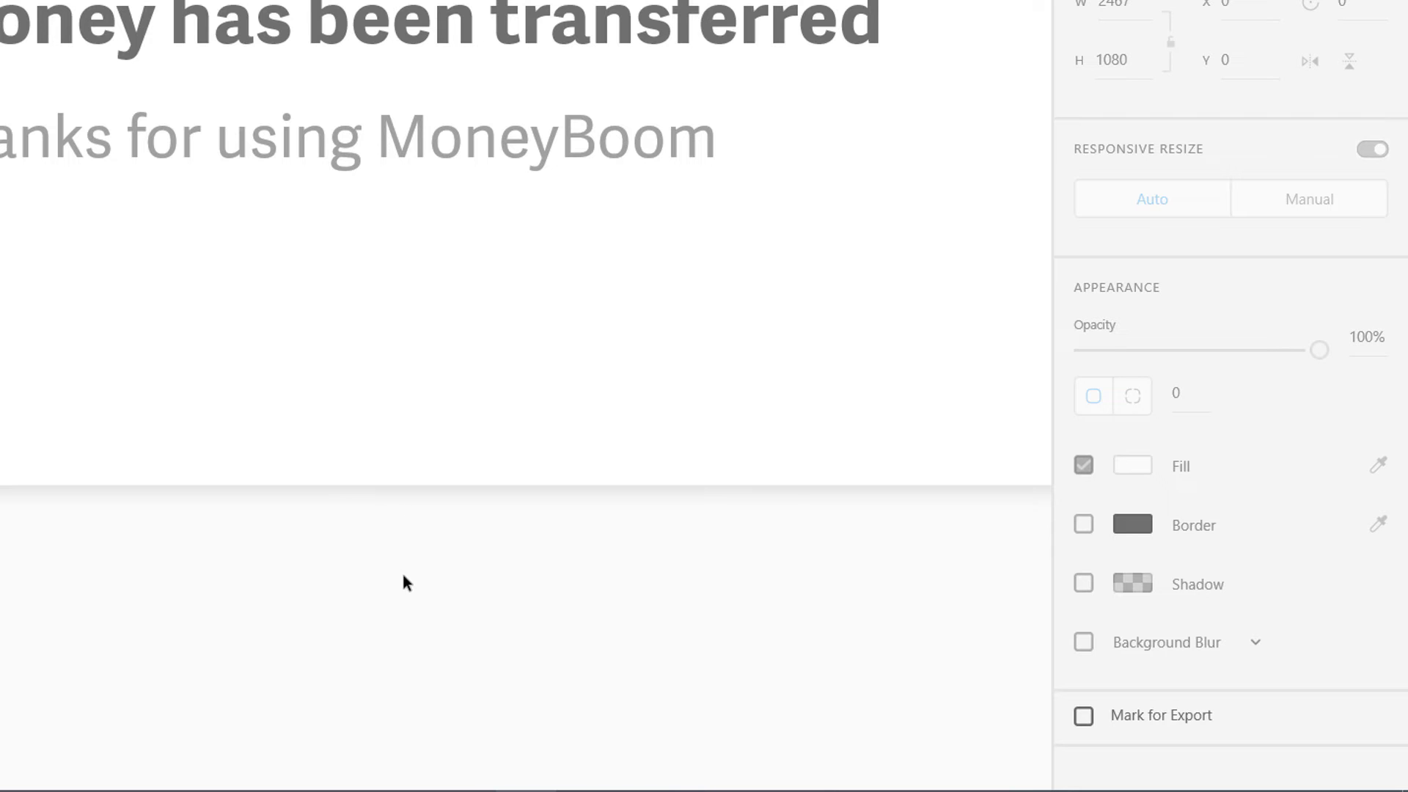
Step: Increase the shadow blur of the first money-transferred card's background rectangle to 8
{"action": "left_click", "coordinate": [448, 419]}
{"action": "left_click", "coordinate": [1084, 584]}
{"action": "left_click", "coordinate": [1354, 635]}
{"action": "key", "text": "Up"}
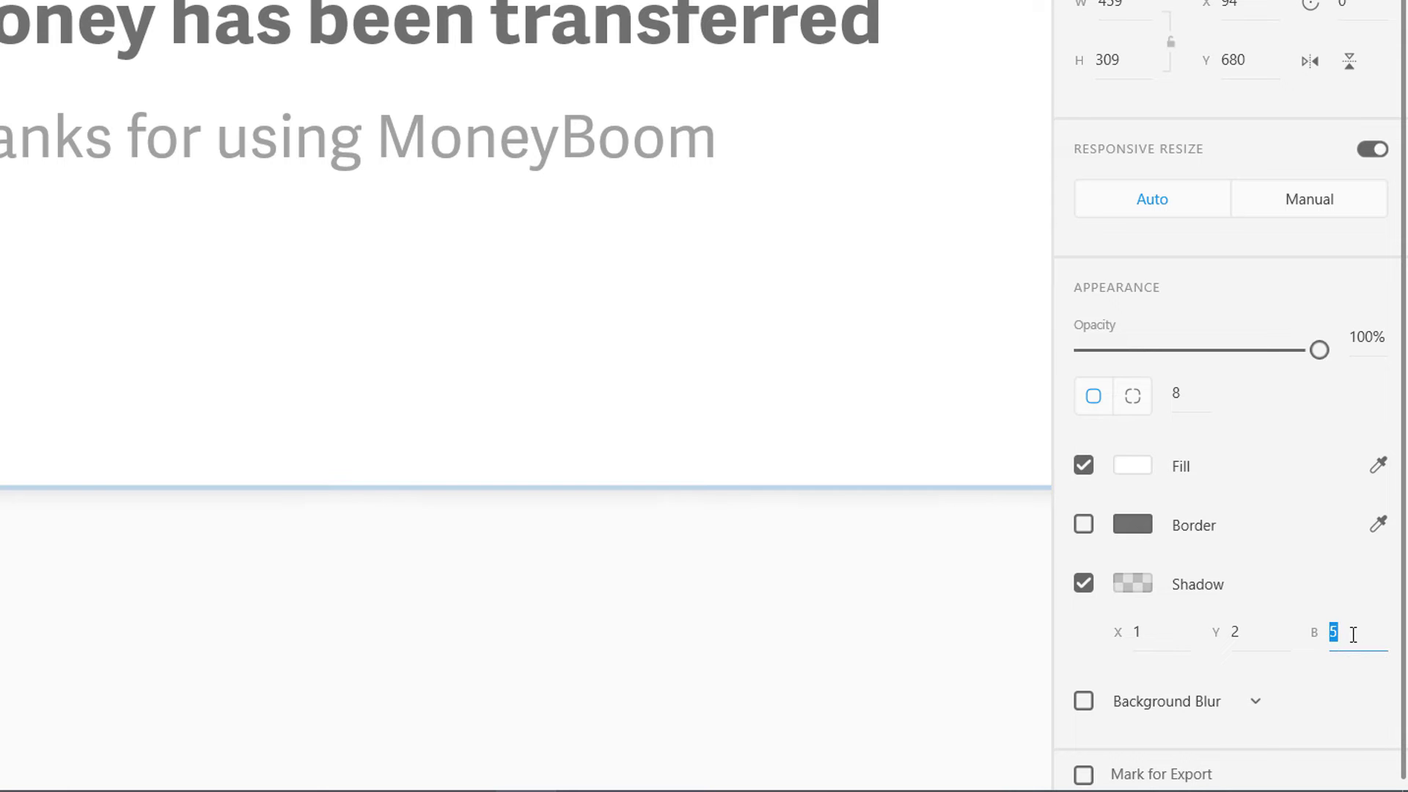
{"action": "key", "text": "Up"}
{"action": "key", "text": "Up"}
{"action": "key", "text": "Up"}
{"action": "left_click", "coordinate": [804, 654]}
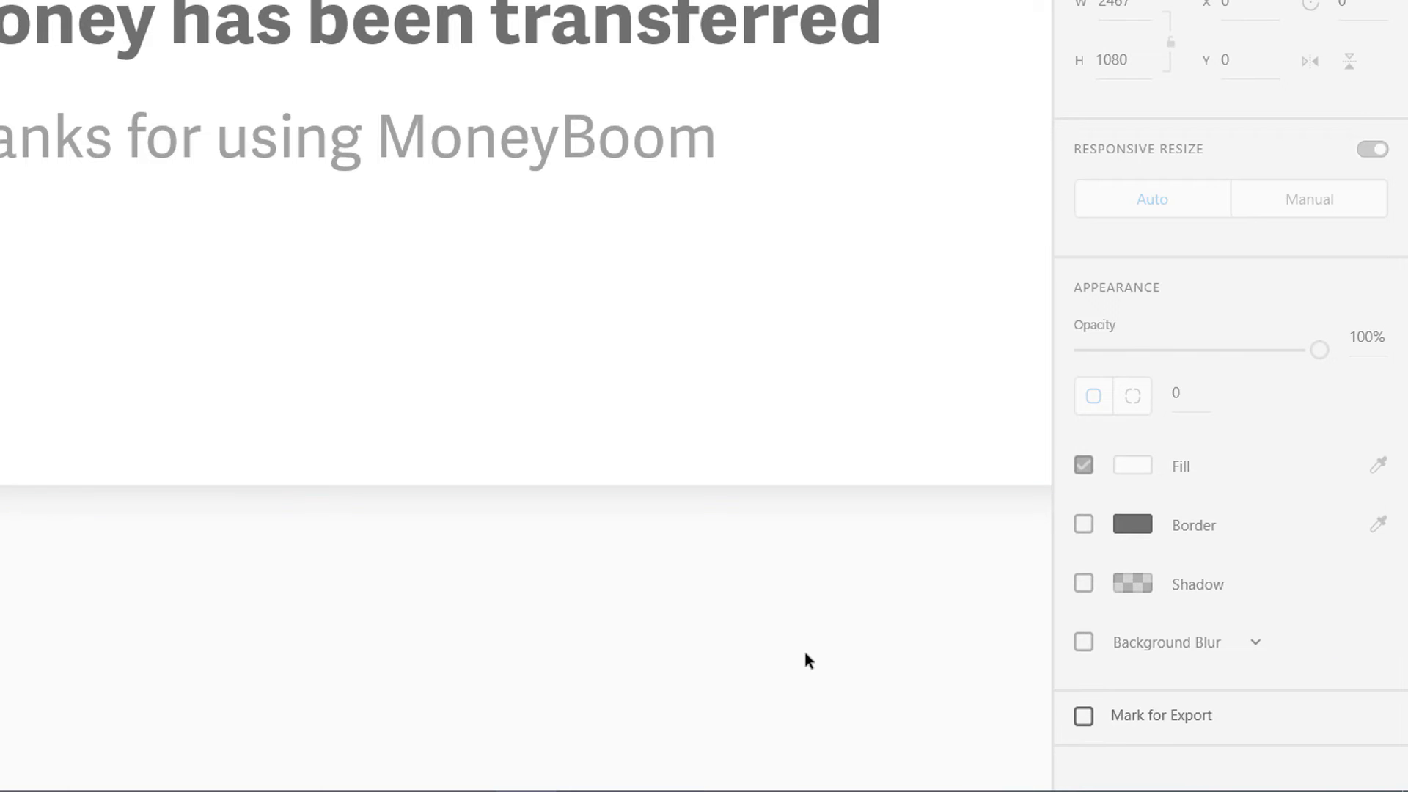
Step: Set the shadow blur of the first money-transferred card's background rectangle to 4
{"action": "key", "text": "ctrl+minus"}
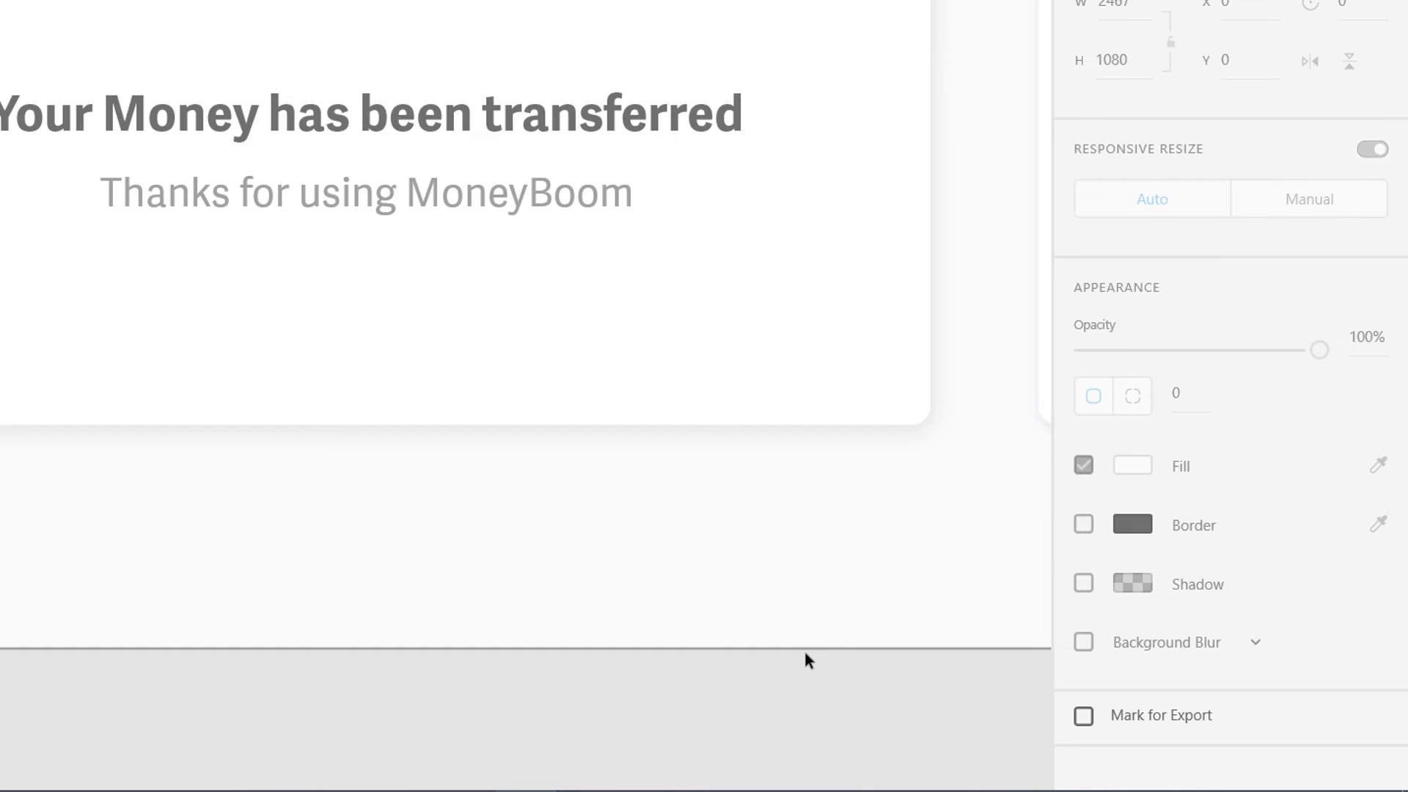
{"action": "left_click", "coordinate": [759, 380]}
{"action": "left_click", "coordinate": [1331, 632]}
{"action": "double_click", "coordinate": [1330, 633]}
{"action": "type", "text": "4"}
{"action": "key", "text": "Return"}
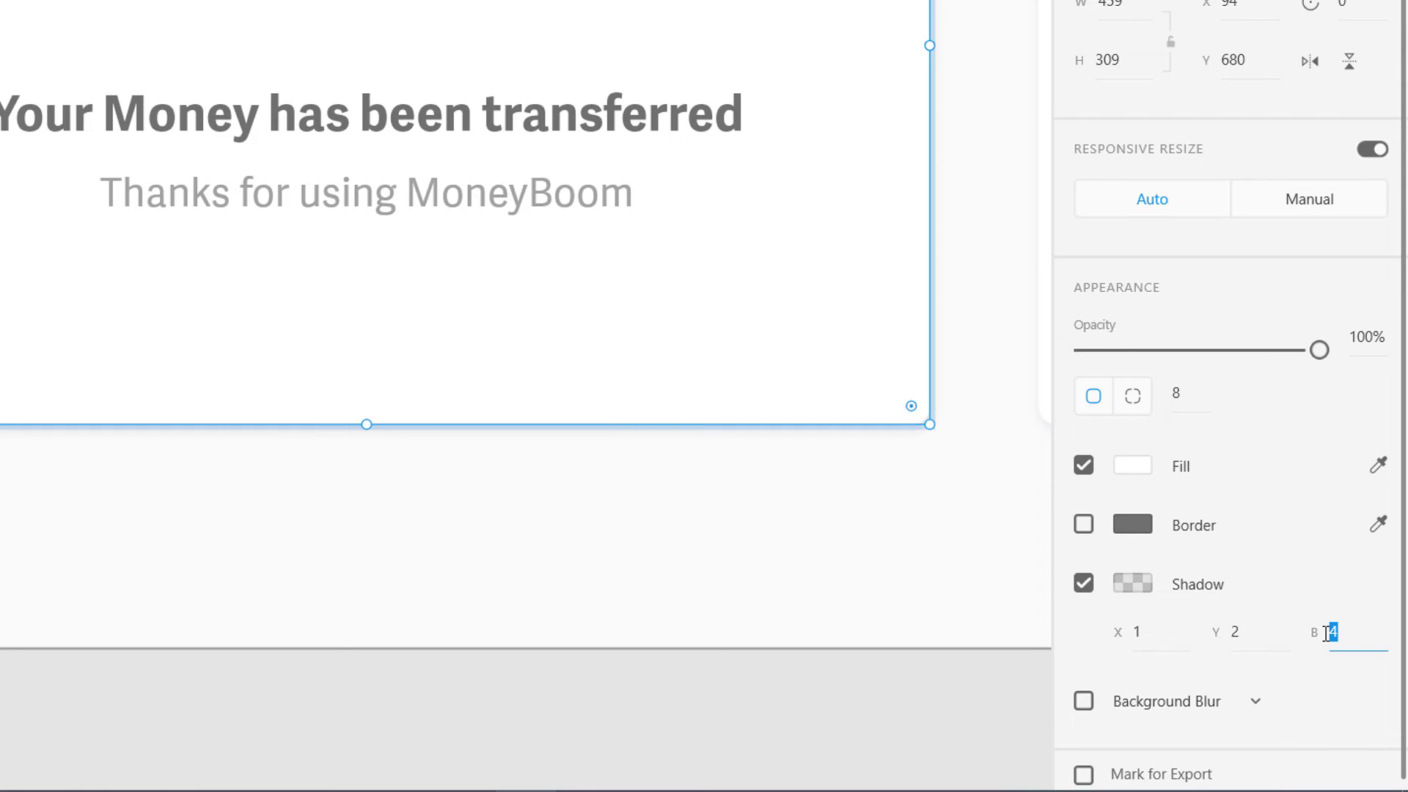
Step: Inspect the shadow offsets, blur, colour and opacity of the first money-transferred card's background rectangle
{"action": "left_click", "coordinate": [1353, 637]}
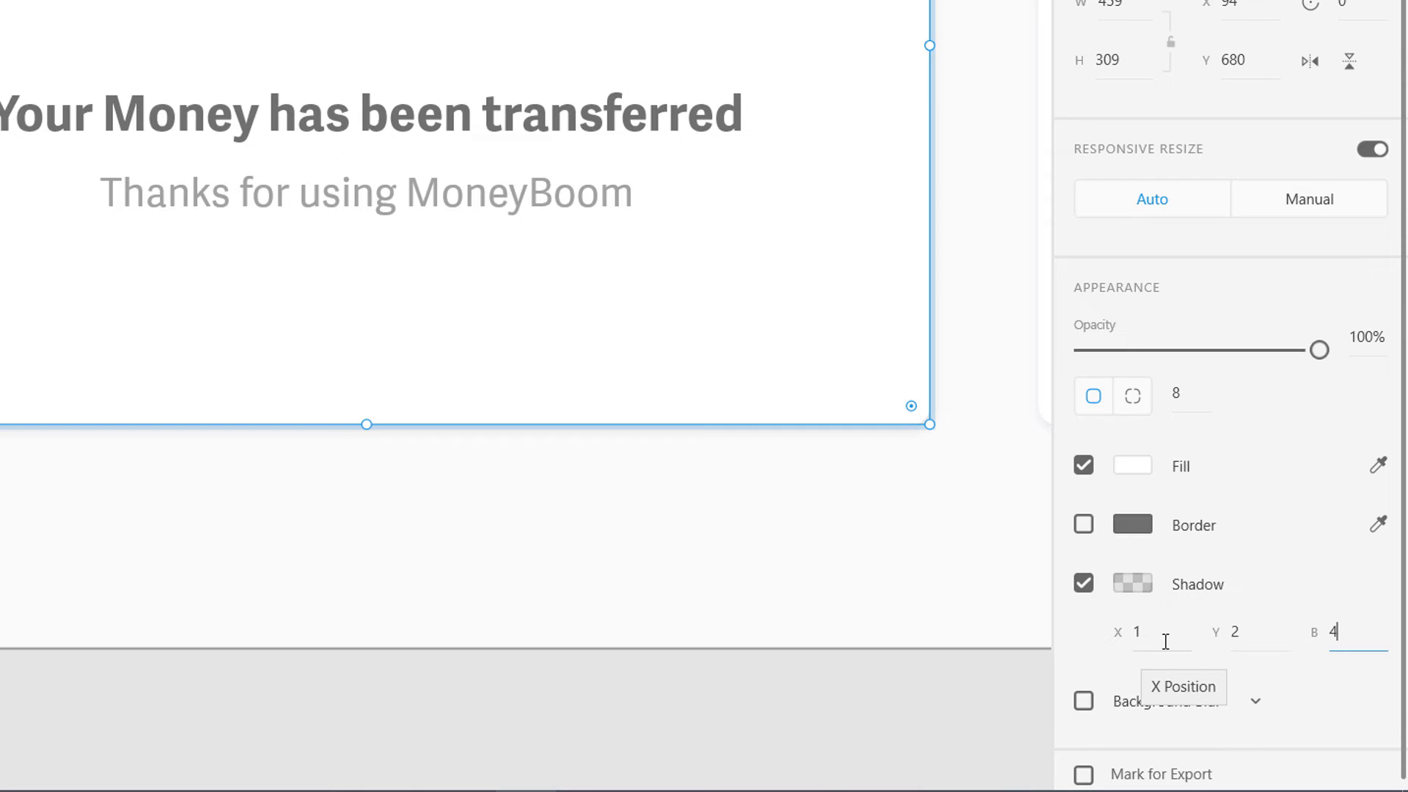
{"action": "left_click", "coordinate": [1247, 633]}
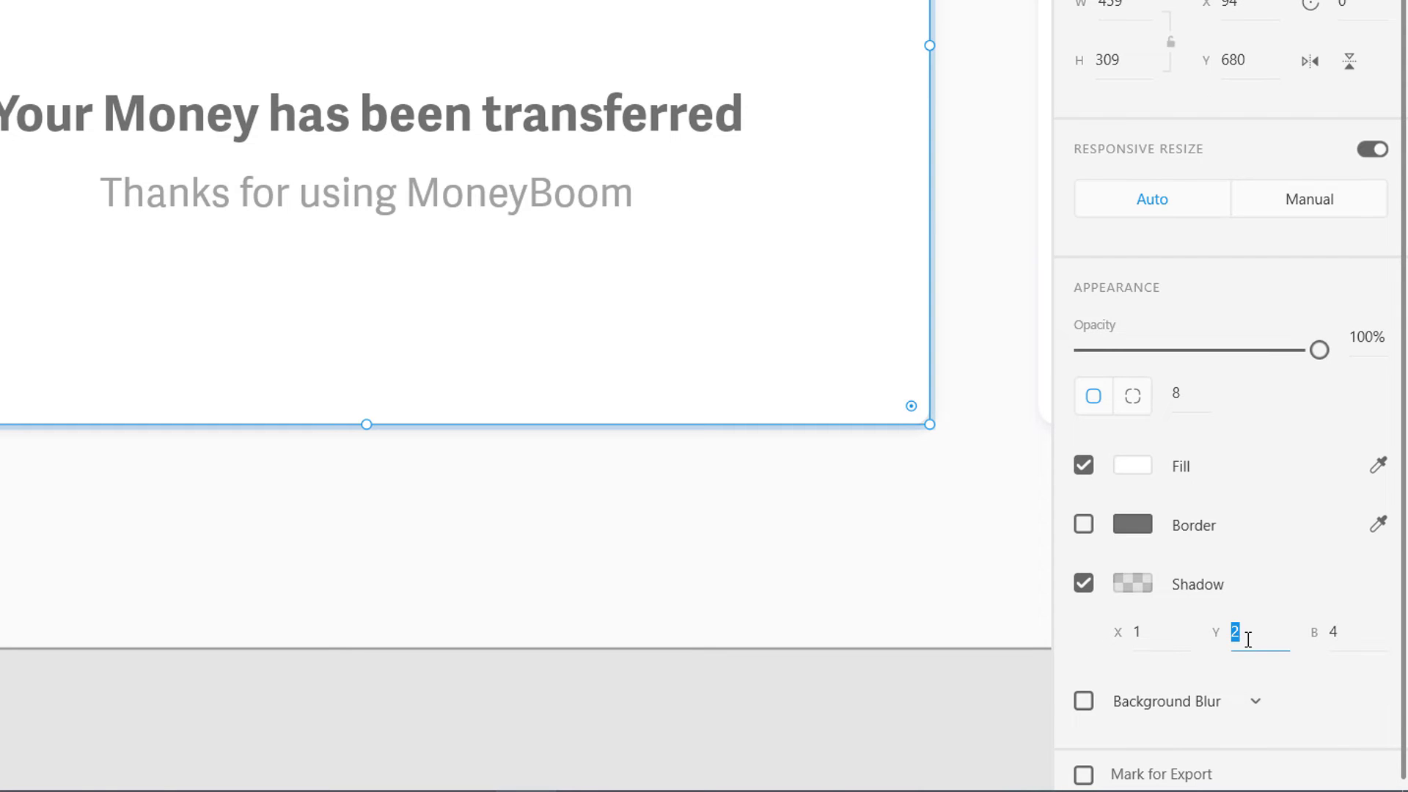
{"action": "left_click", "coordinate": [1365, 632]}
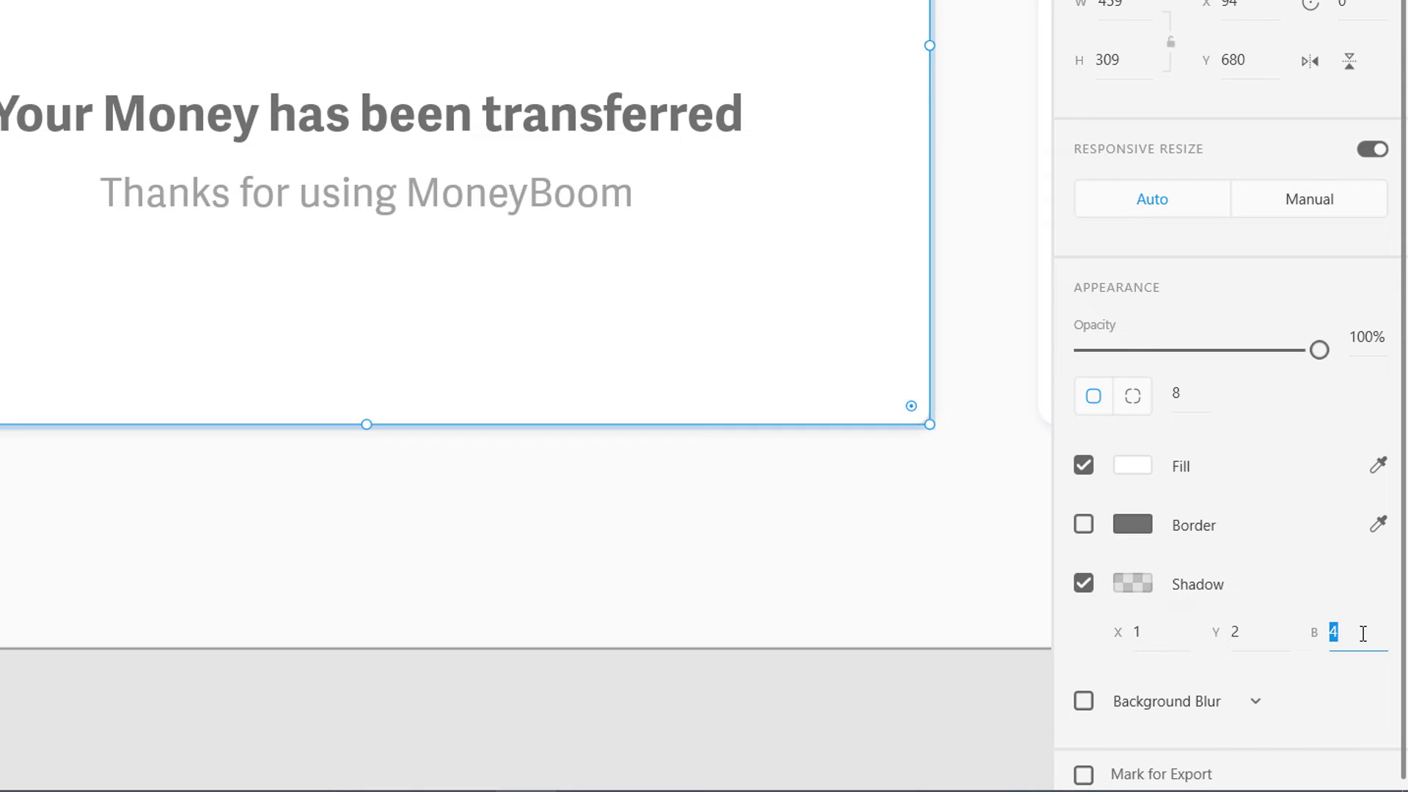
{"action": "left_click", "coordinate": [1247, 632]}
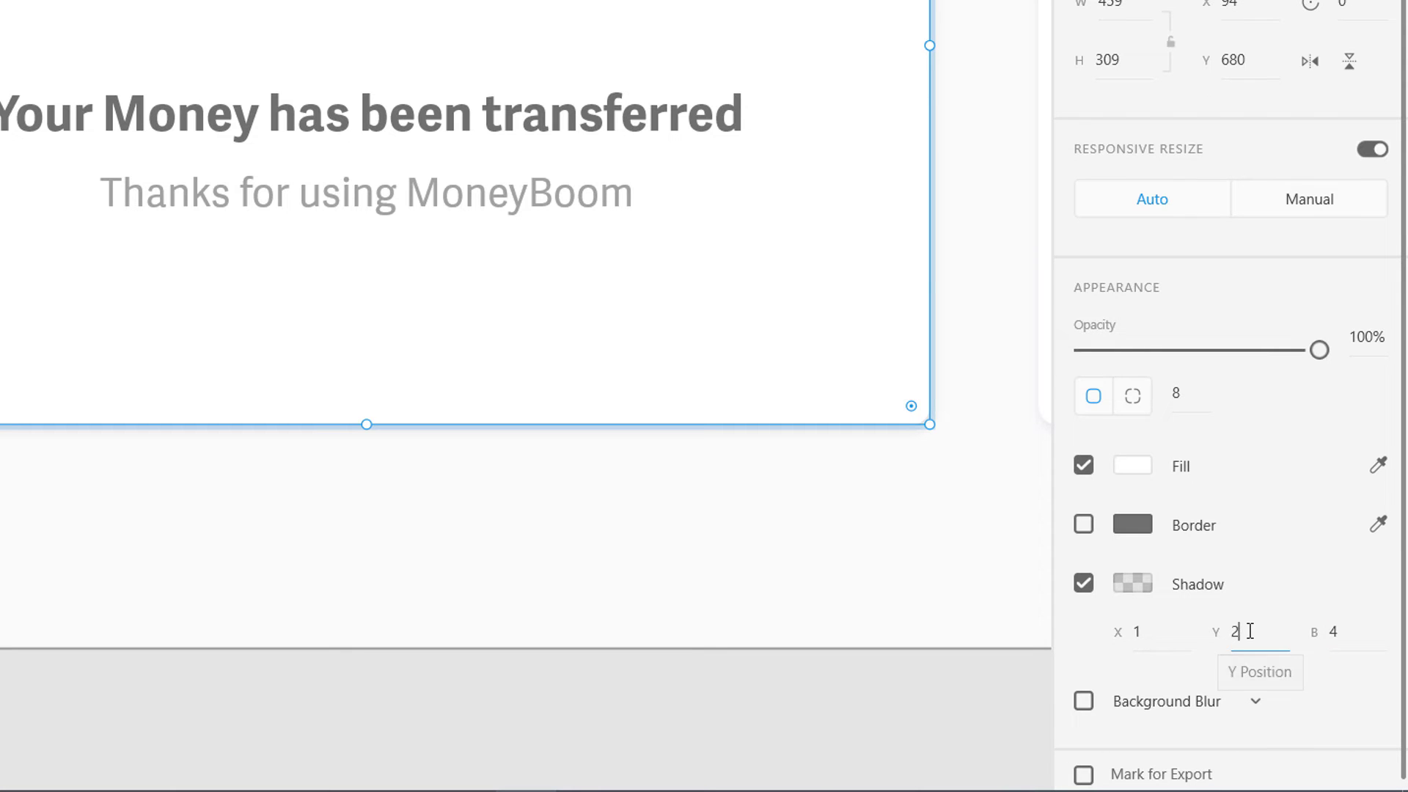
{"action": "left_click", "coordinate": [1134, 584]}
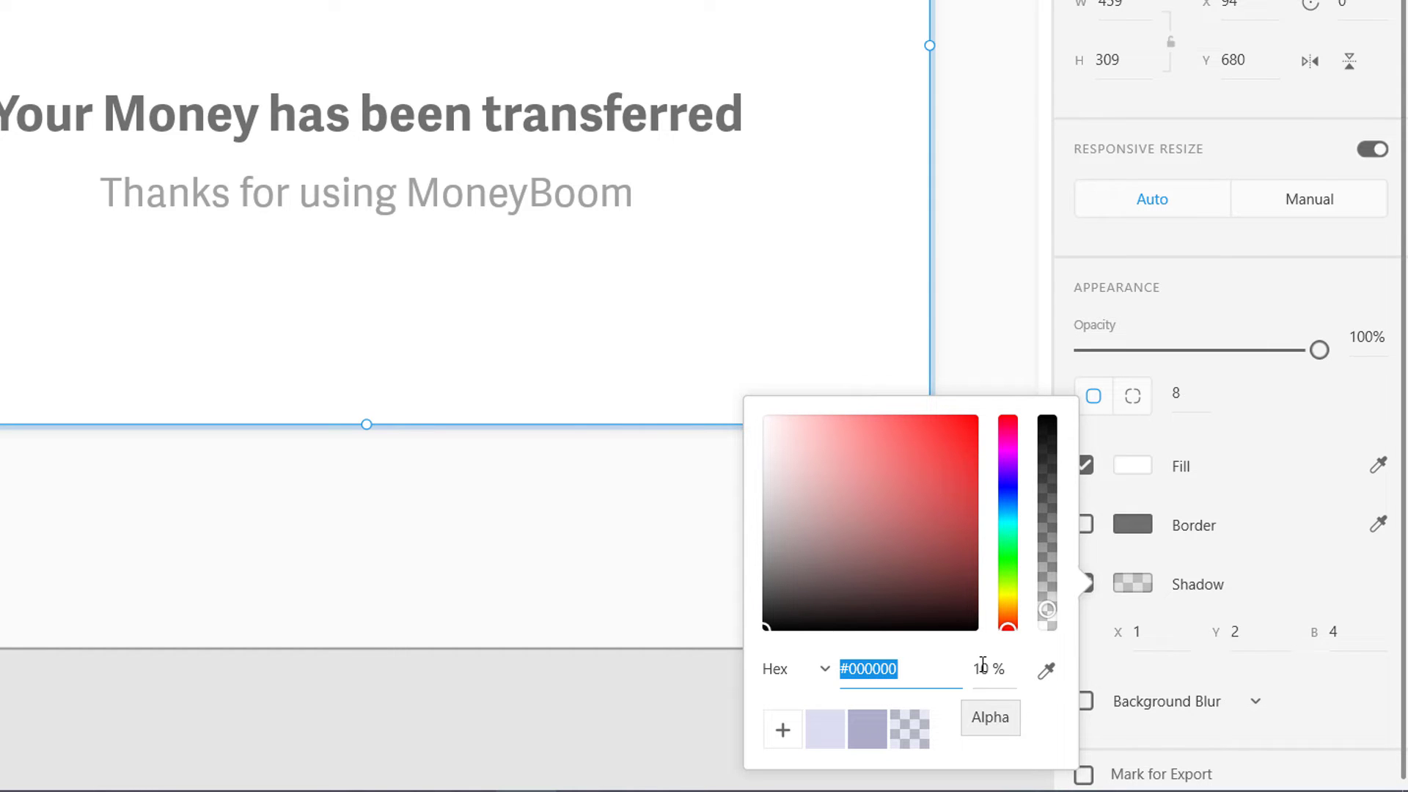
{"action": "left_click", "coordinate": [1360, 638]}
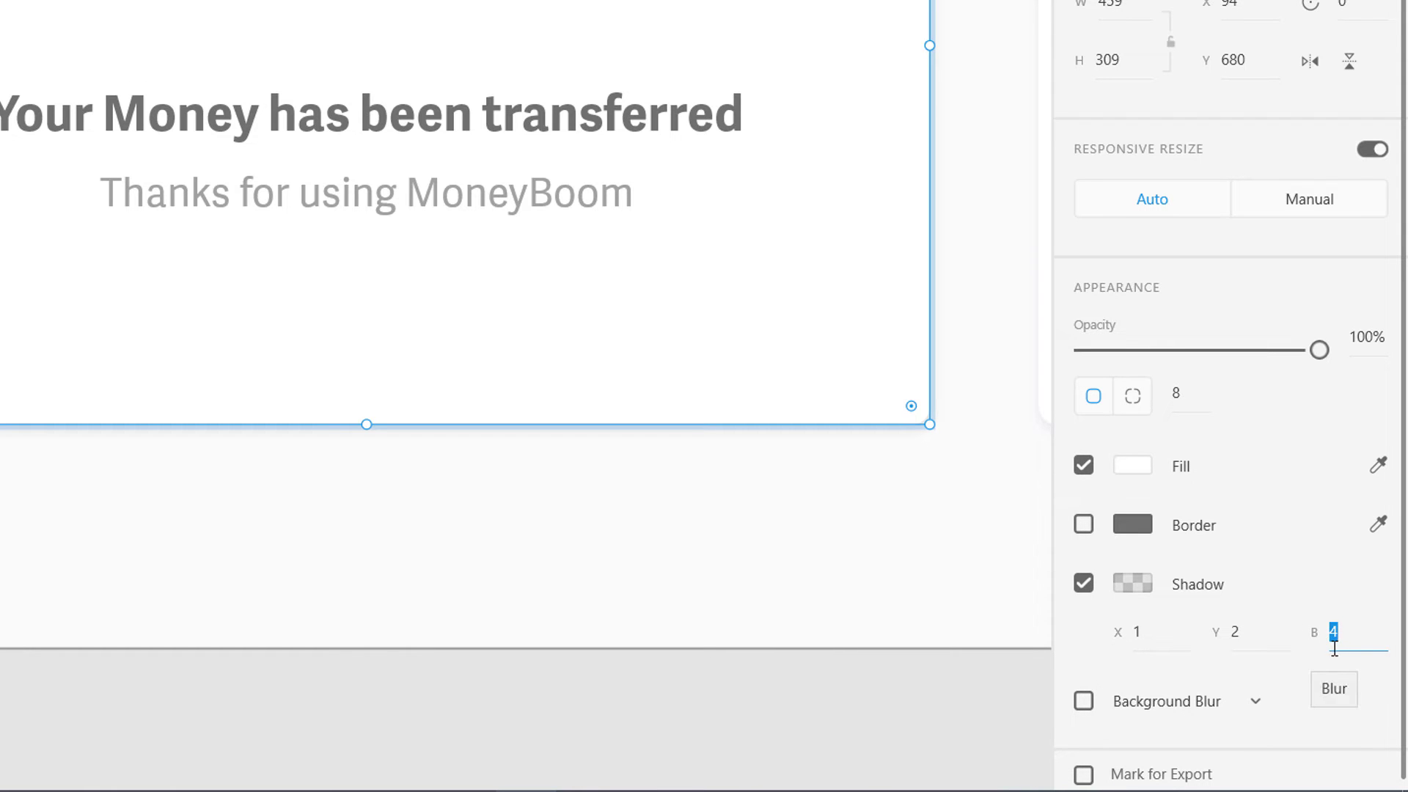
{"action": "left_click", "coordinate": [820, 526]}
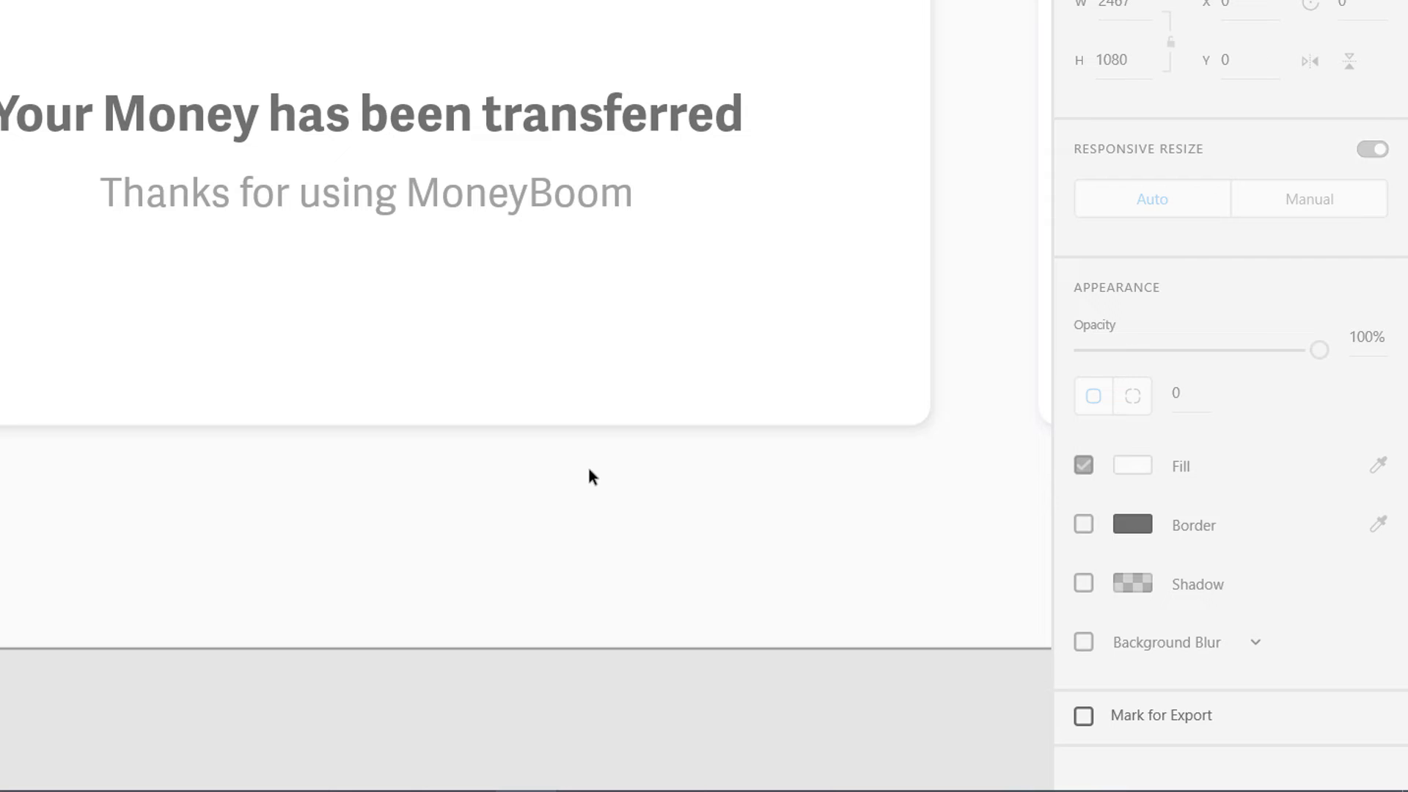
Step: Try a slightly larger shadow blur on the first money-transferred card's background rectangle, and undo that change
{"action": "left_click", "coordinate": [600, 349]}
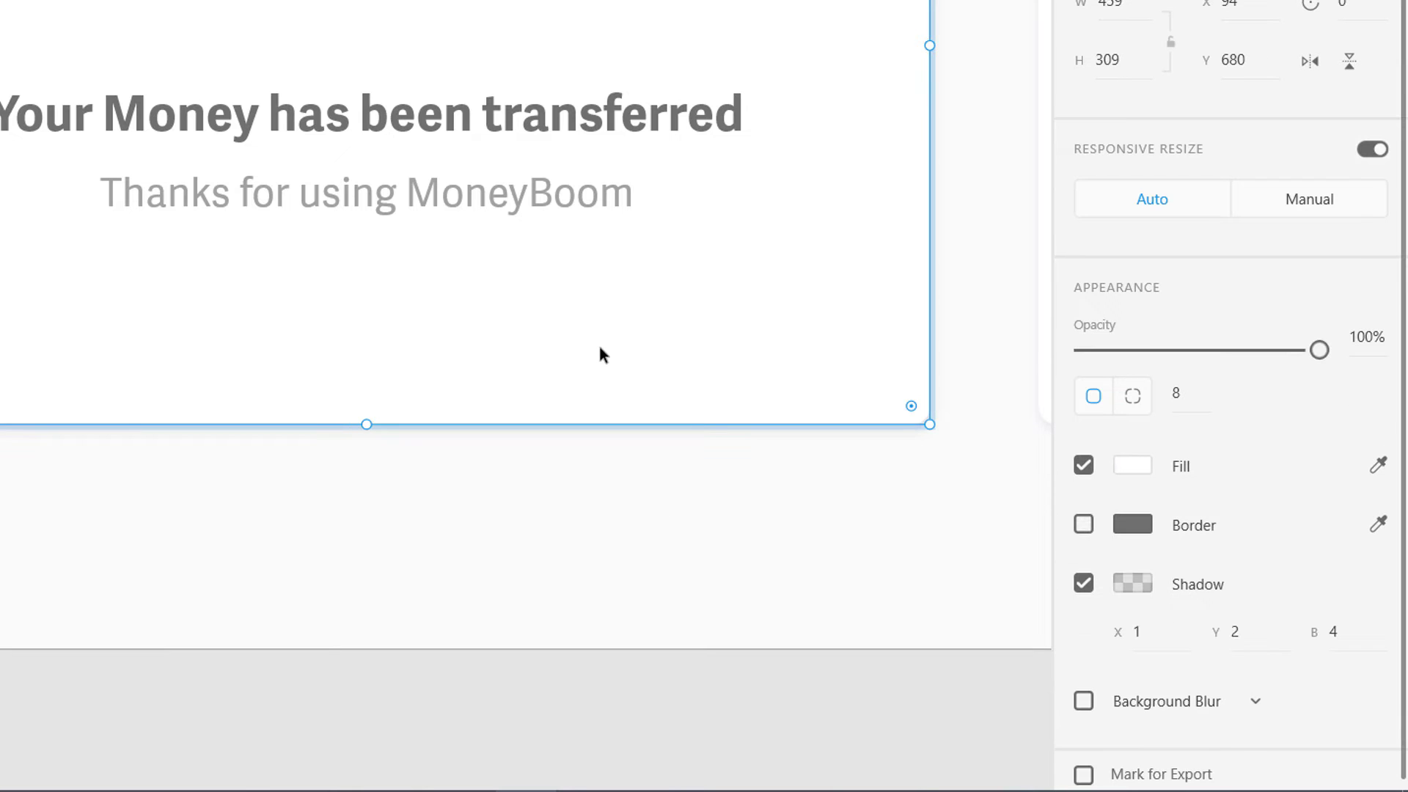
{"action": "left_click", "coordinate": [1333, 632]}
{"action": "key", "text": "Up"}
{"action": "left_click", "coordinate": [763, 611]}
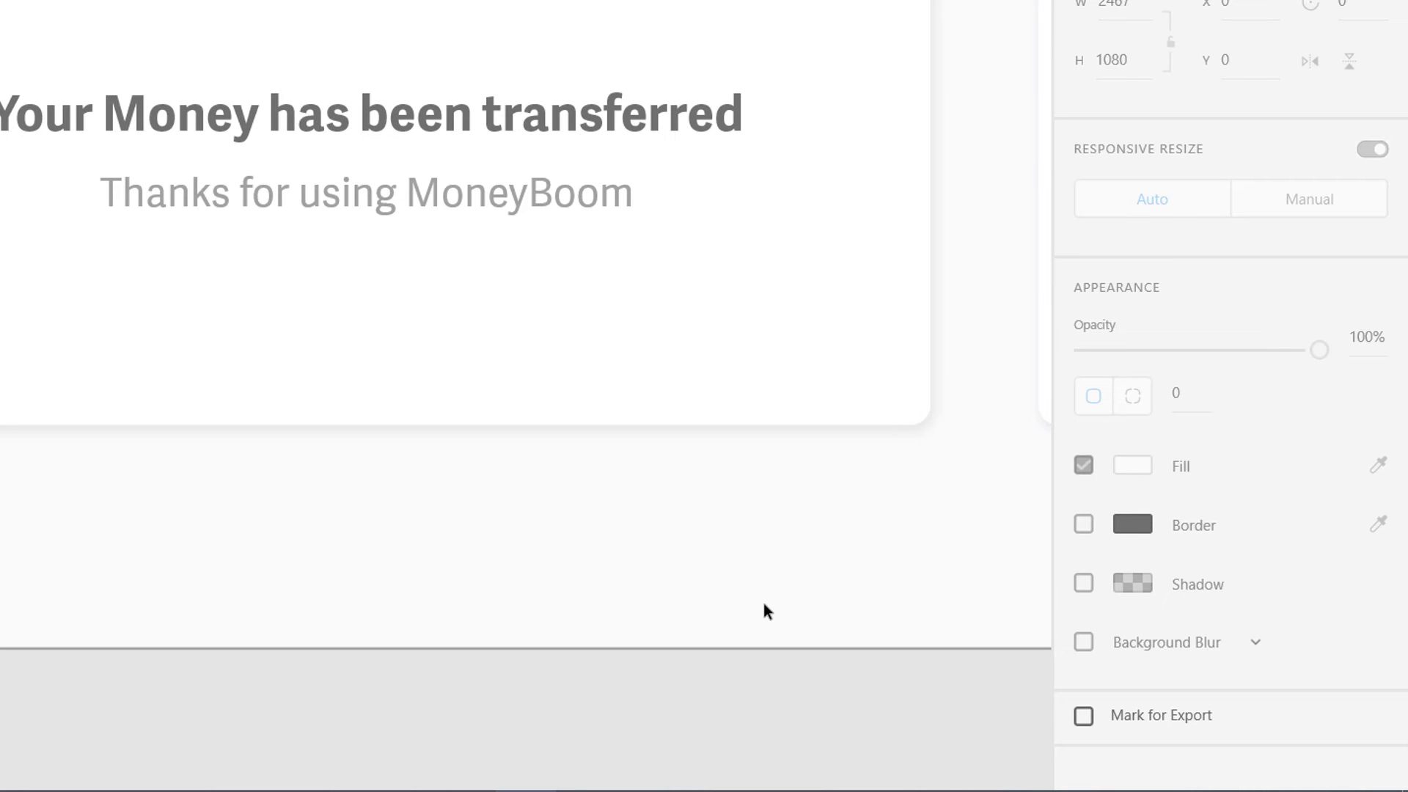
{"action": "key", "text": "ctrl+minus"}
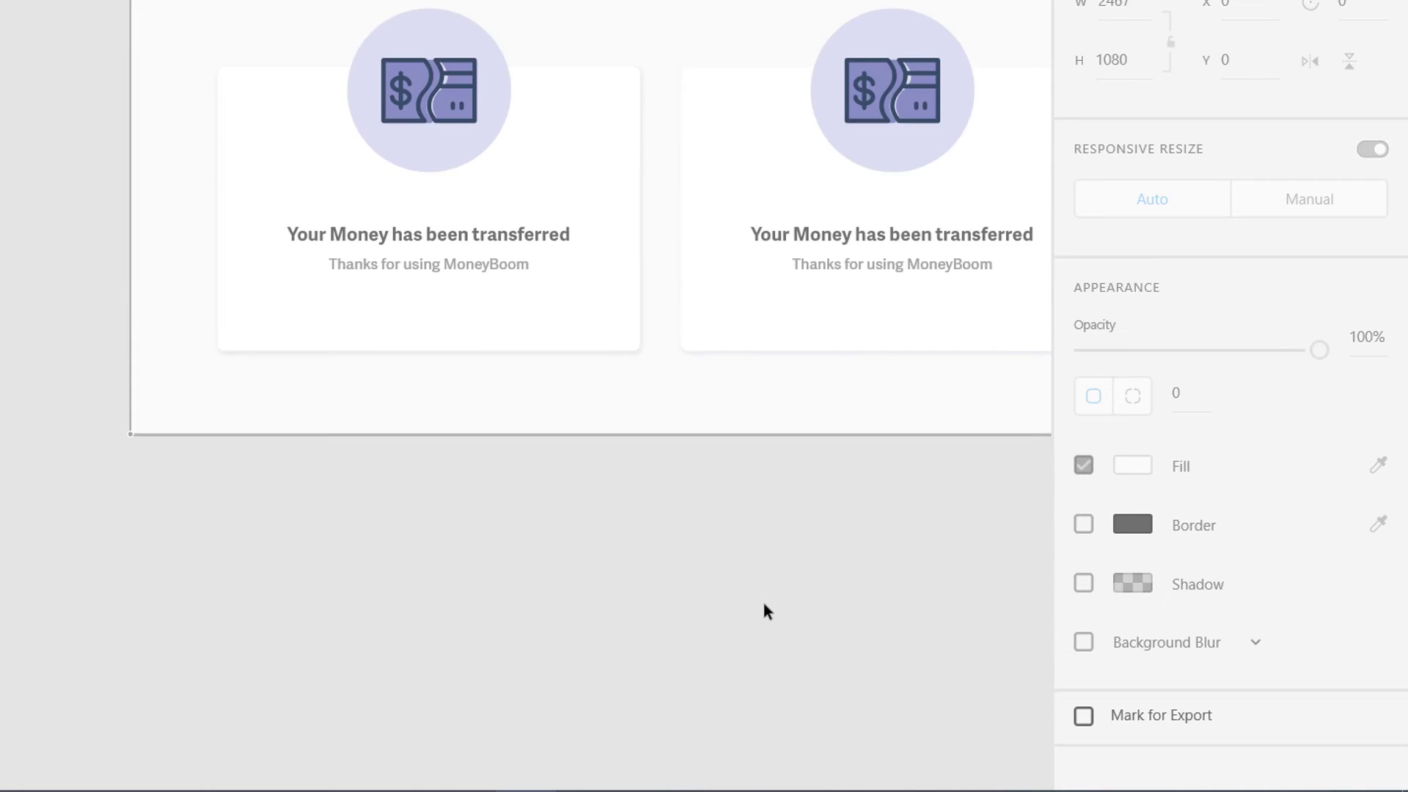
{"action": "key", "text": "ctrl+z"}
{"action": "left_click", "coordinate": [572, 474]}
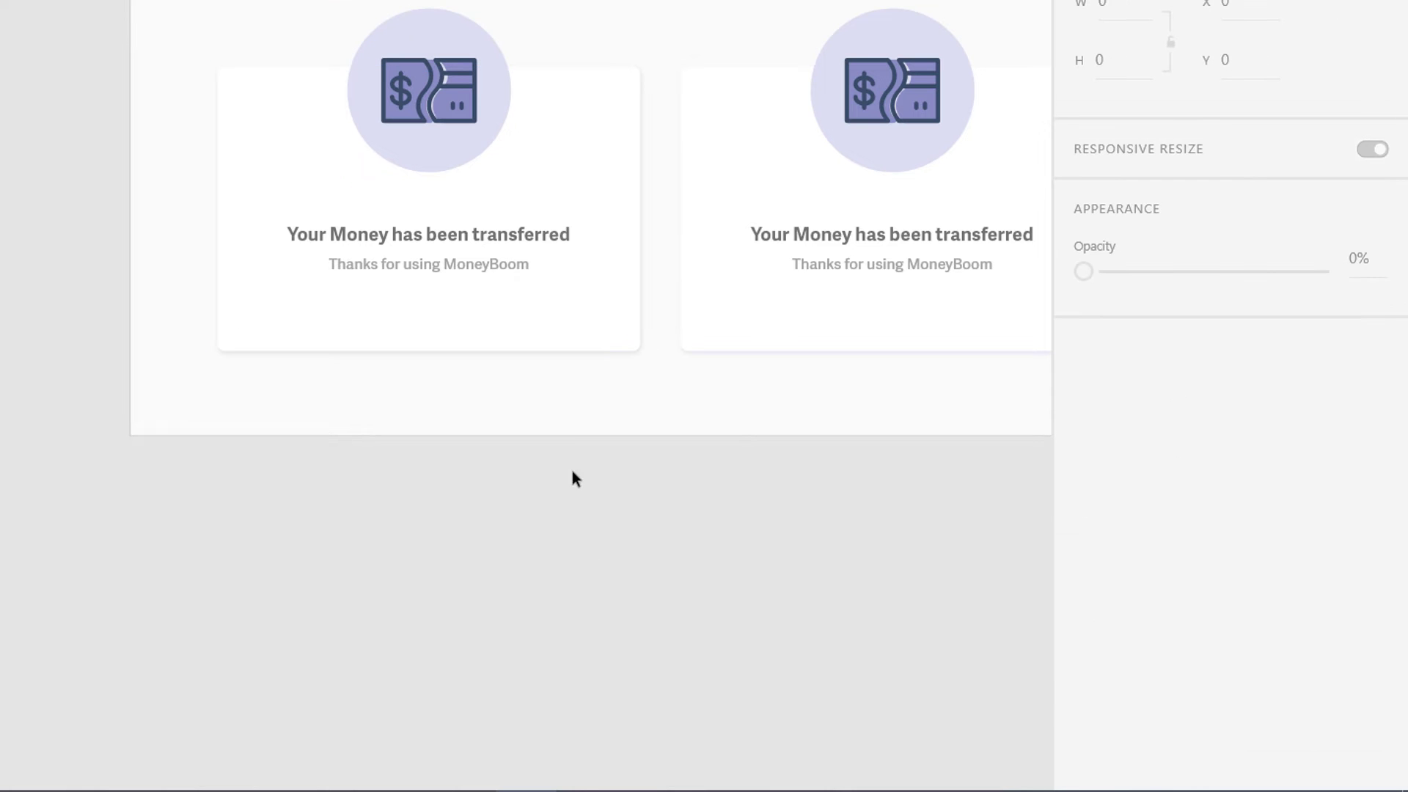
{"action": "left_click", "coordinate": [569, 420]}
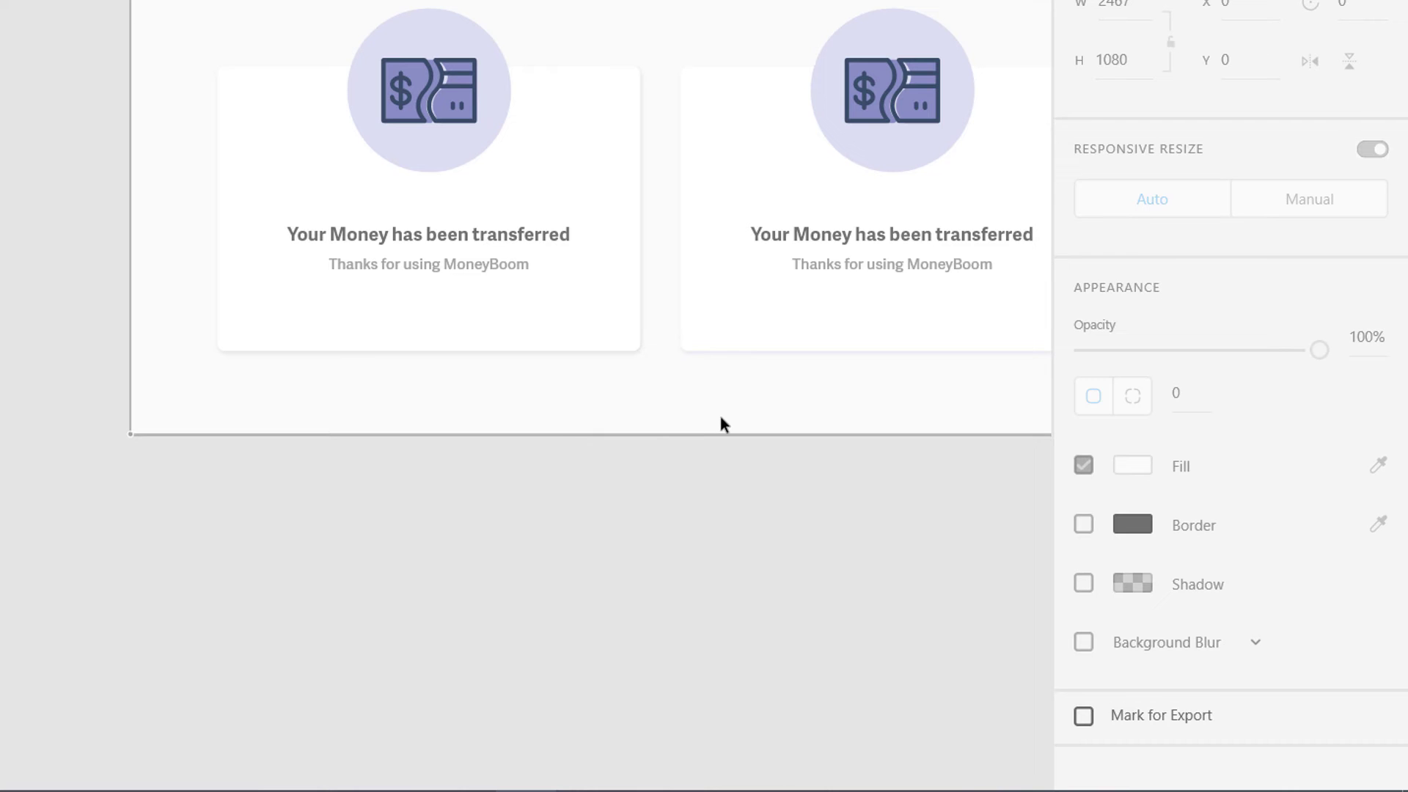
Step: Unlock Rectangle 2, the full-size background rectangle behind all the cards on the Web 1920 – 1 artboard
{"action": "scroll", "coordinate": [450, 416], "scroll_direction": "up", "scroll_amount": 3}
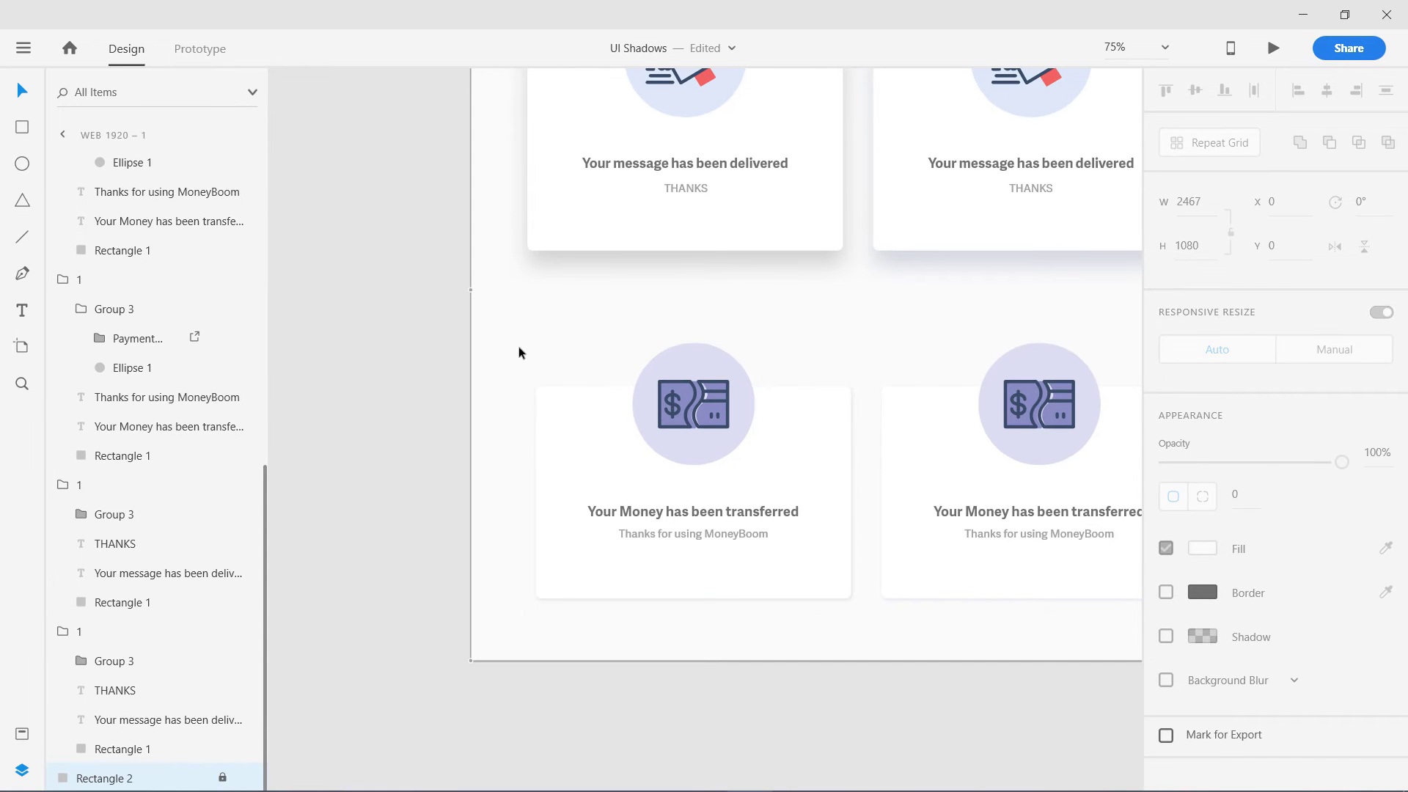
{"action": "scroll", "coordinate": [519, 330], "scroll_direction": "up", "scroll_amount": 3}
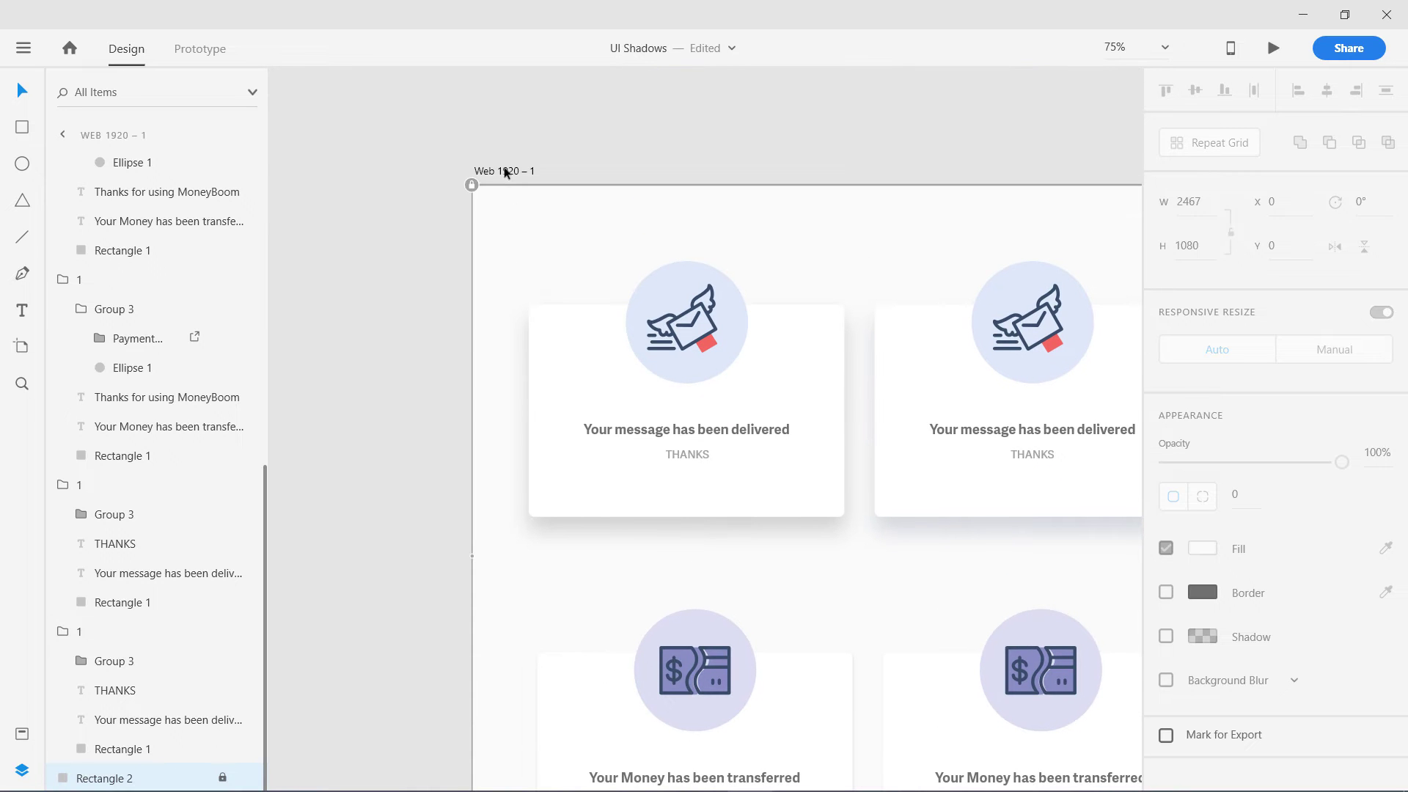
{"action": "left_click", "coordinate": [505, 172]}
{"action": "double_click", "coordinate": [69, 160]}
{"action": "scroll", "coordinate": [73, 513], "scroll_direction": "down", "scroll_amount": 6}
{"action": "left_click", "coordinate": [129, 777]}
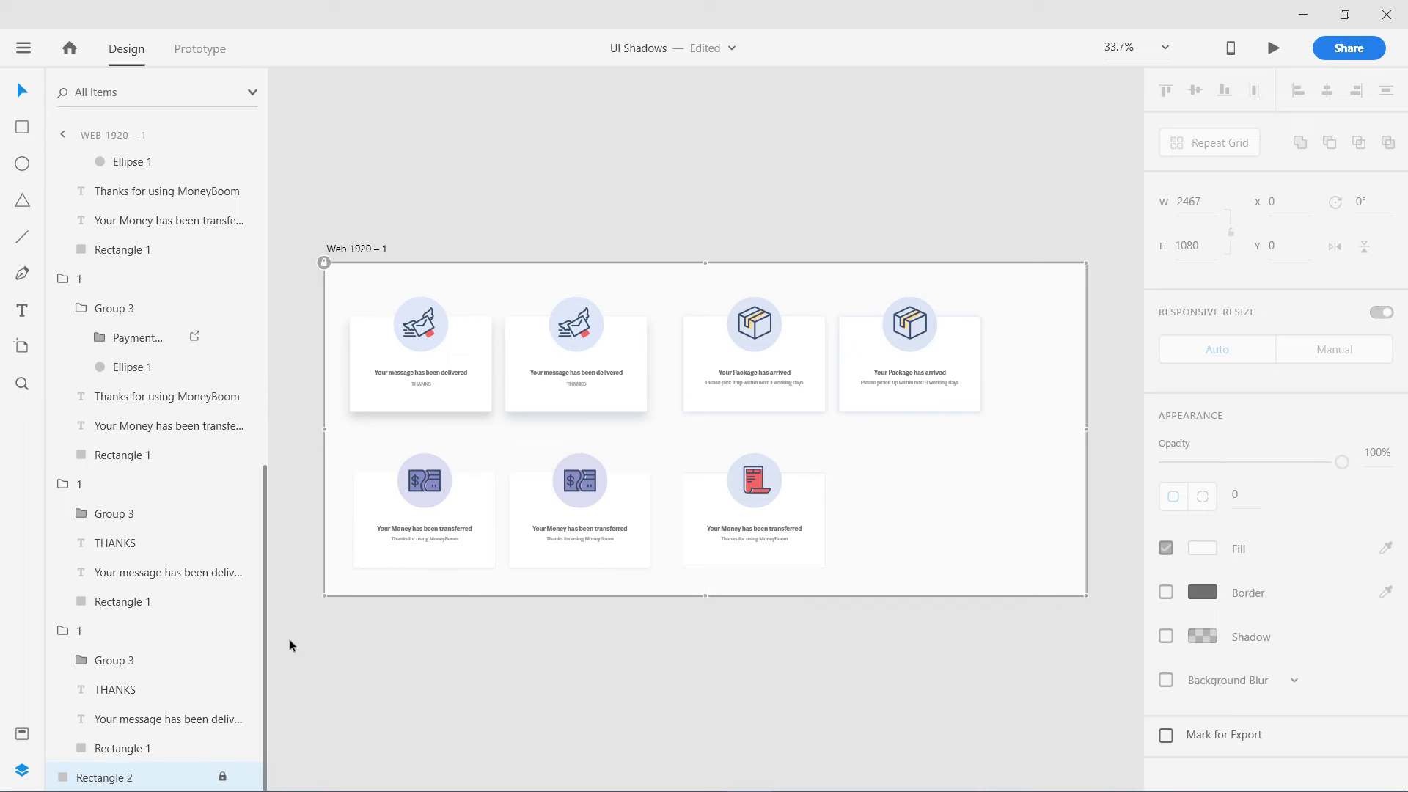
{"action": "left_click", "coordinate": [222, 776]}
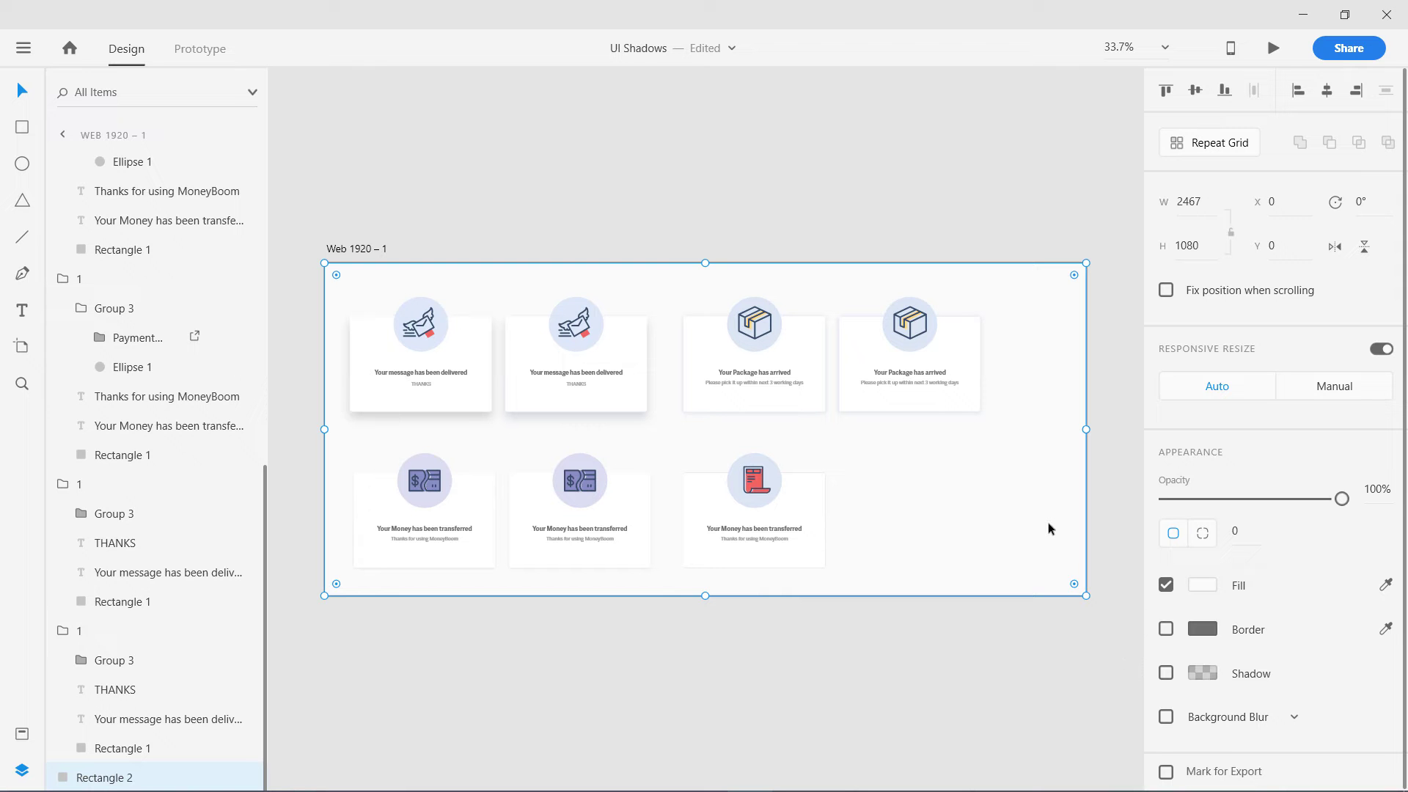
Step: Inspect the fill colour of the unlocked background rectangle behind the cards
{"action": "key", "text": "ctrl+equal"}
{"action": "key", "text": "ctrl+equal"}
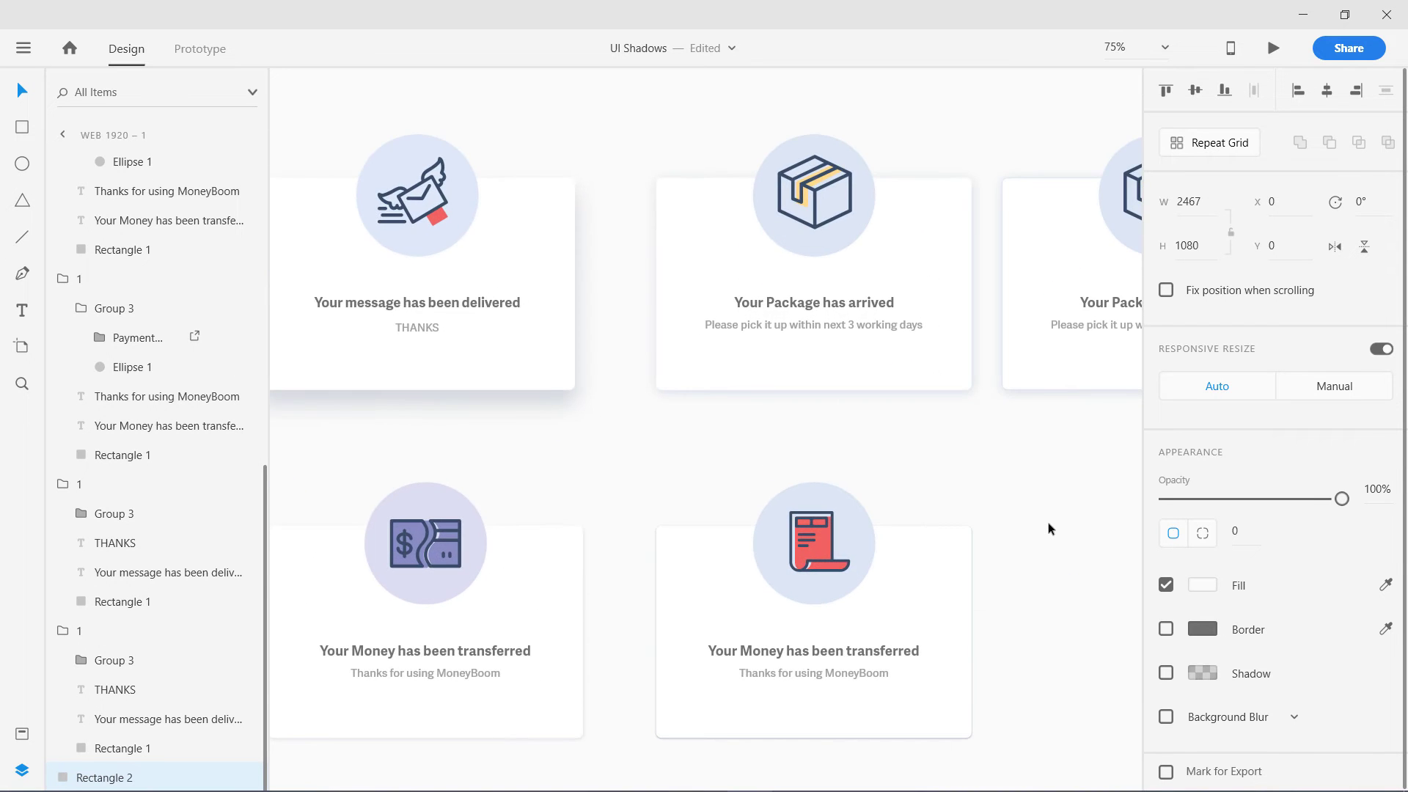
{"action": "key", "text": "ctrl+equal"}
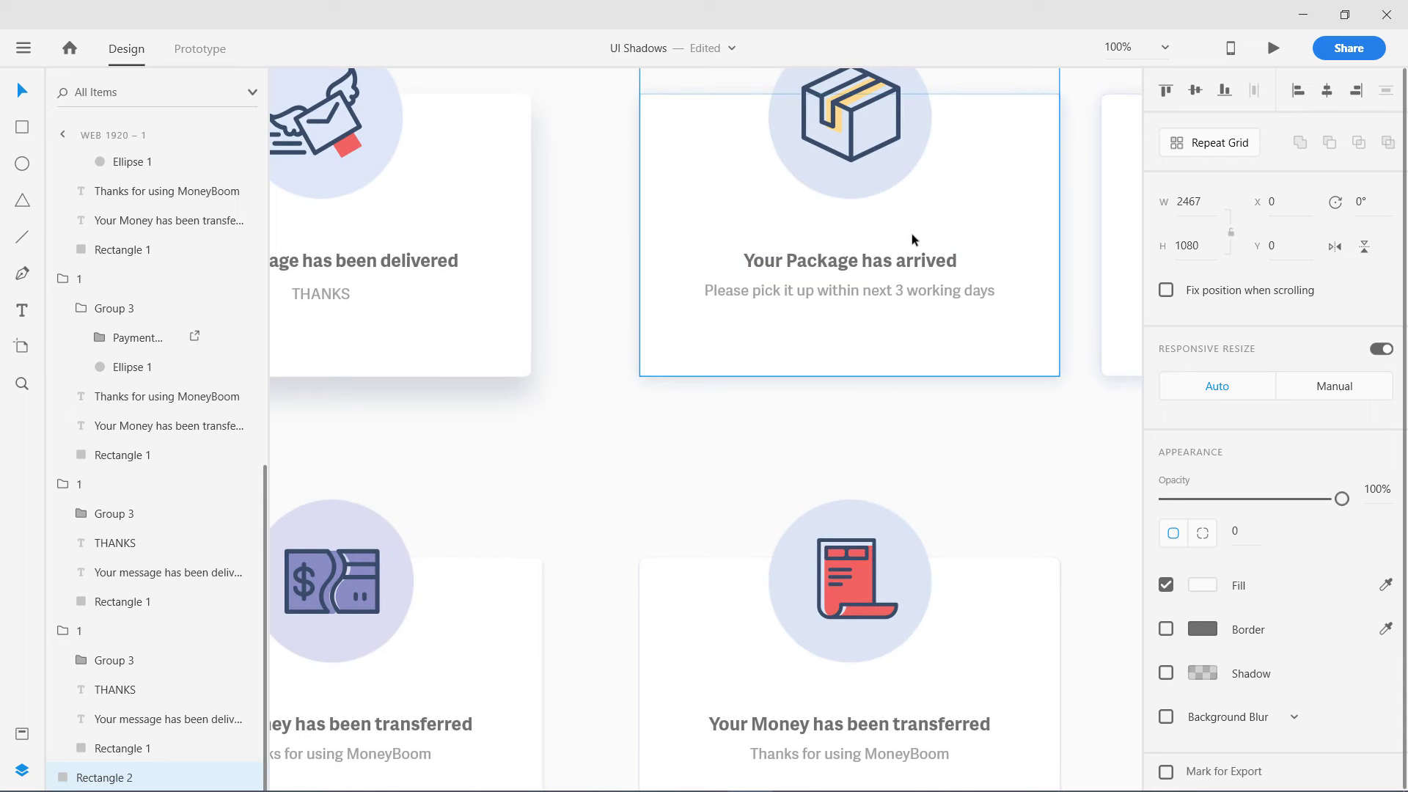
{"action": "left_click_drag", "start_coordinate": [956, 497], "coordinate": [782, 274]}
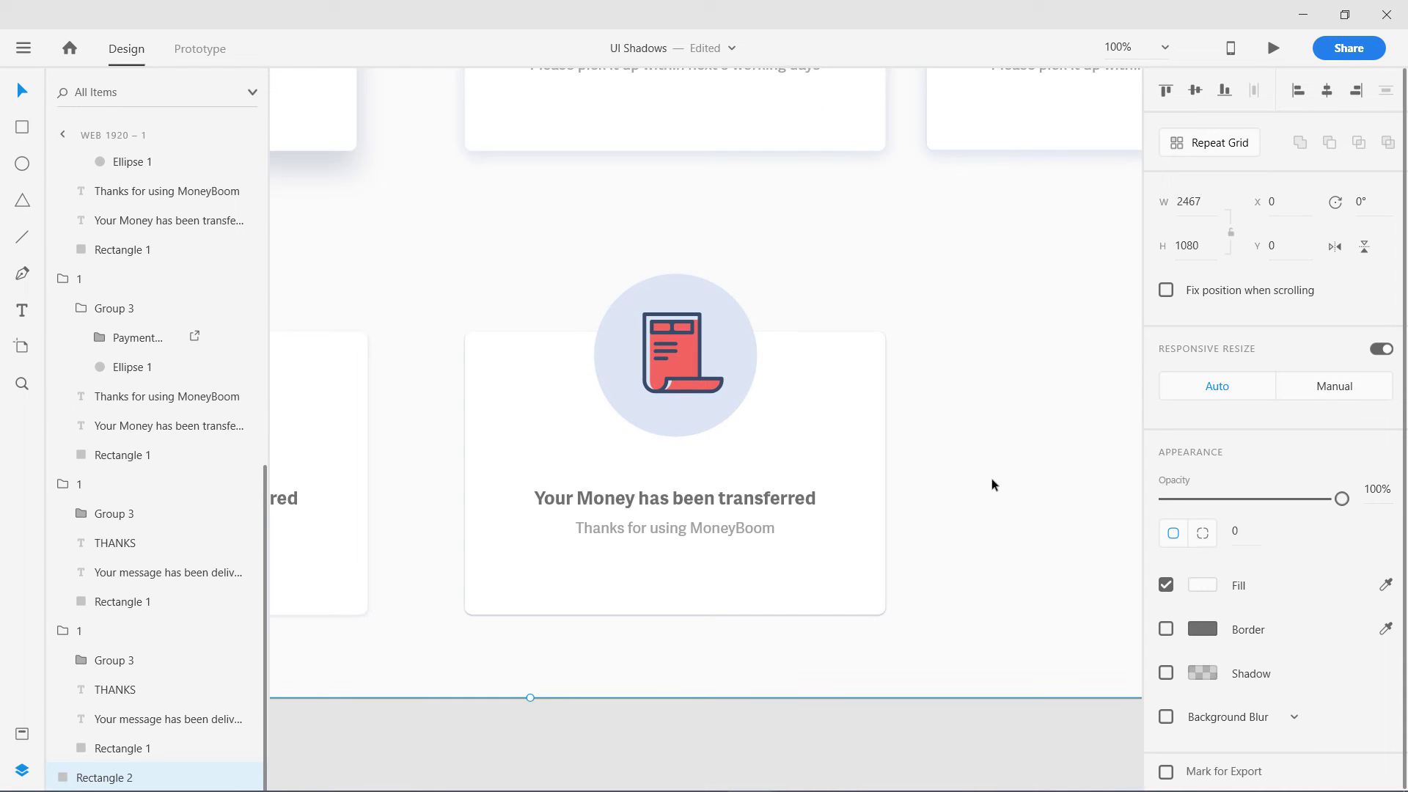
{"action": "left_click", "coordinate": [1208, 585]}
{"action": "left_click", "coordinate": [1046, 665]}
{"action": "left_click_drag", "start_coordinate": [1028, 668], "coordinate": [965, 665]}
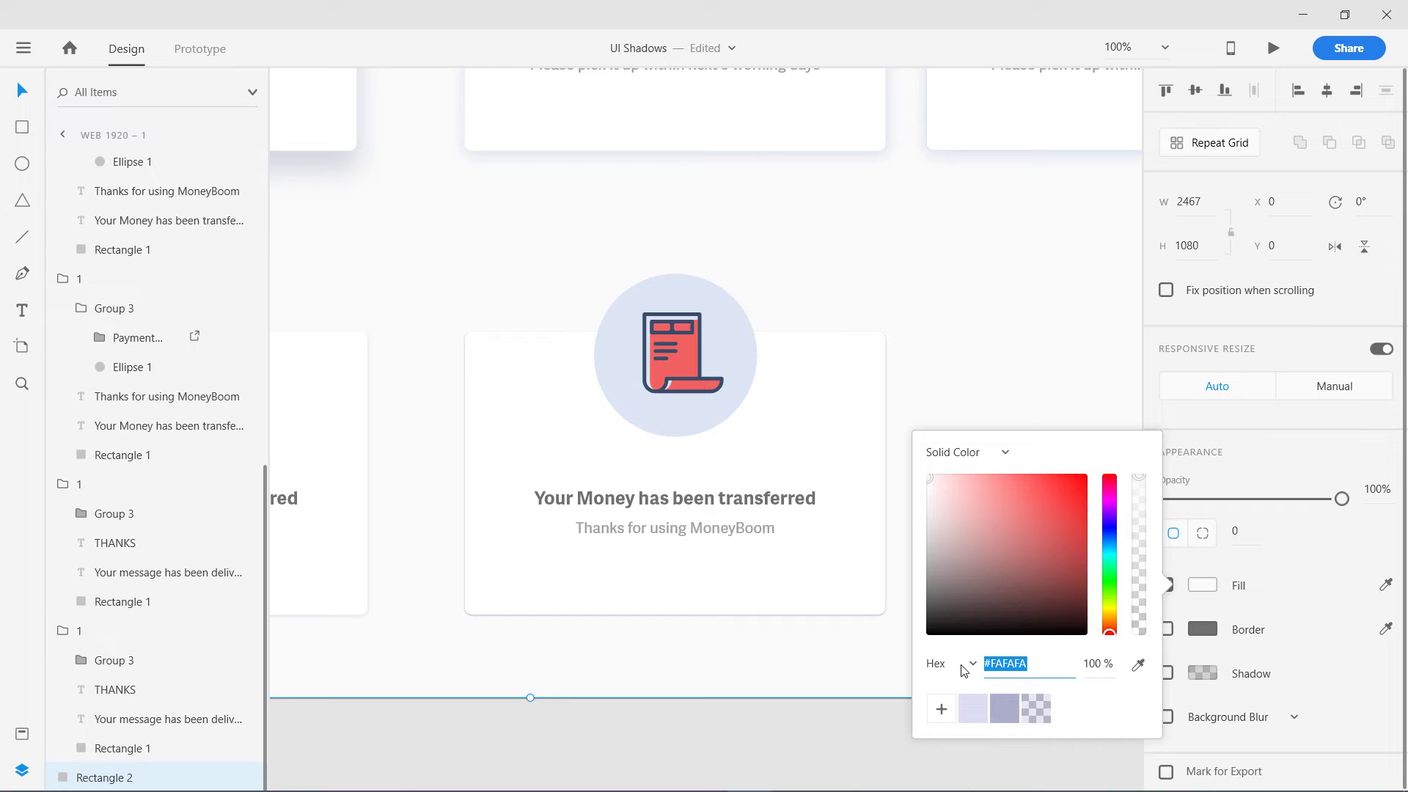
{"action": "left_click", "coordinate": [848, 733]}
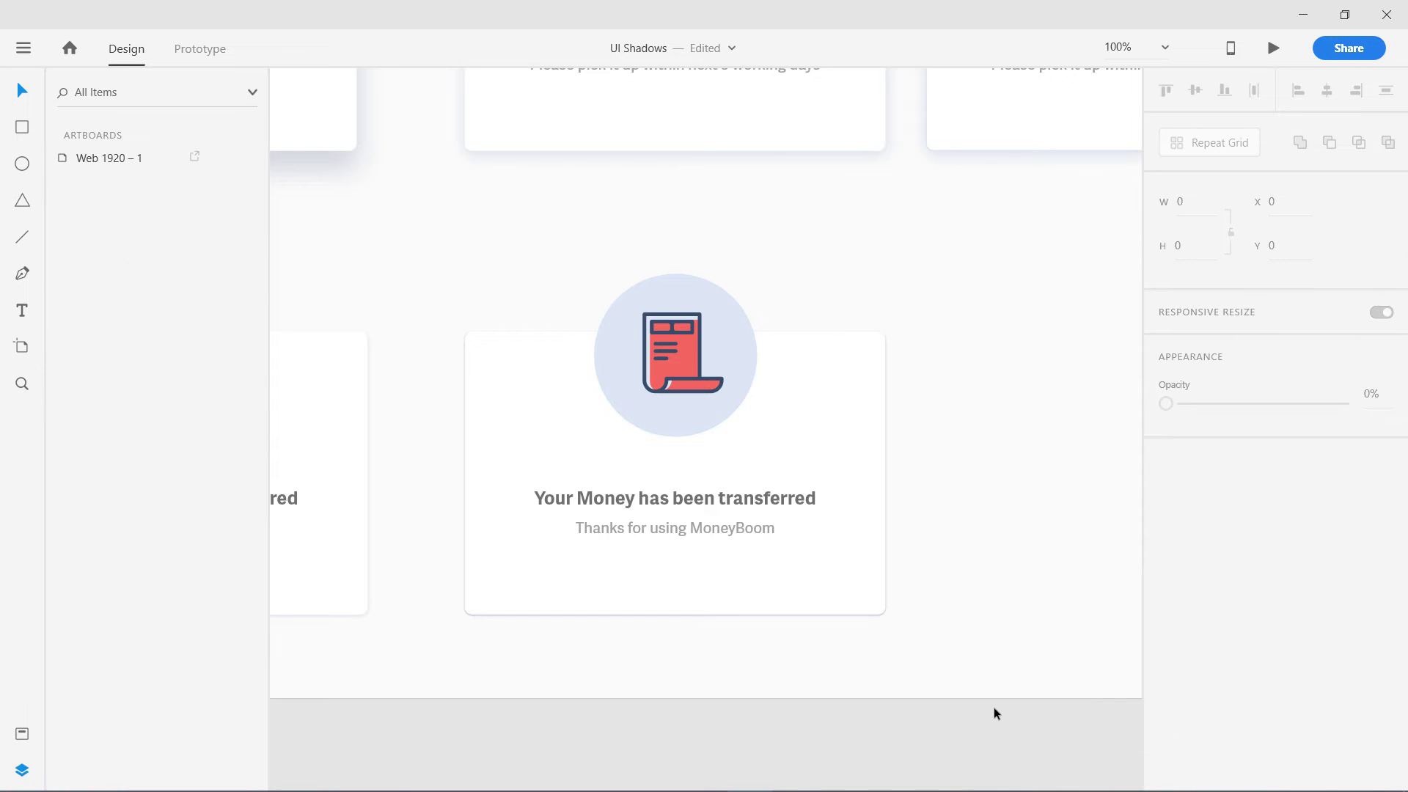
Step: Lock Rectangle 2, the artboard's full-size background rectangle, again
{"action": "left_click_drag", "start_coordinate": [437, 716], "coordinate": [920, 732]}
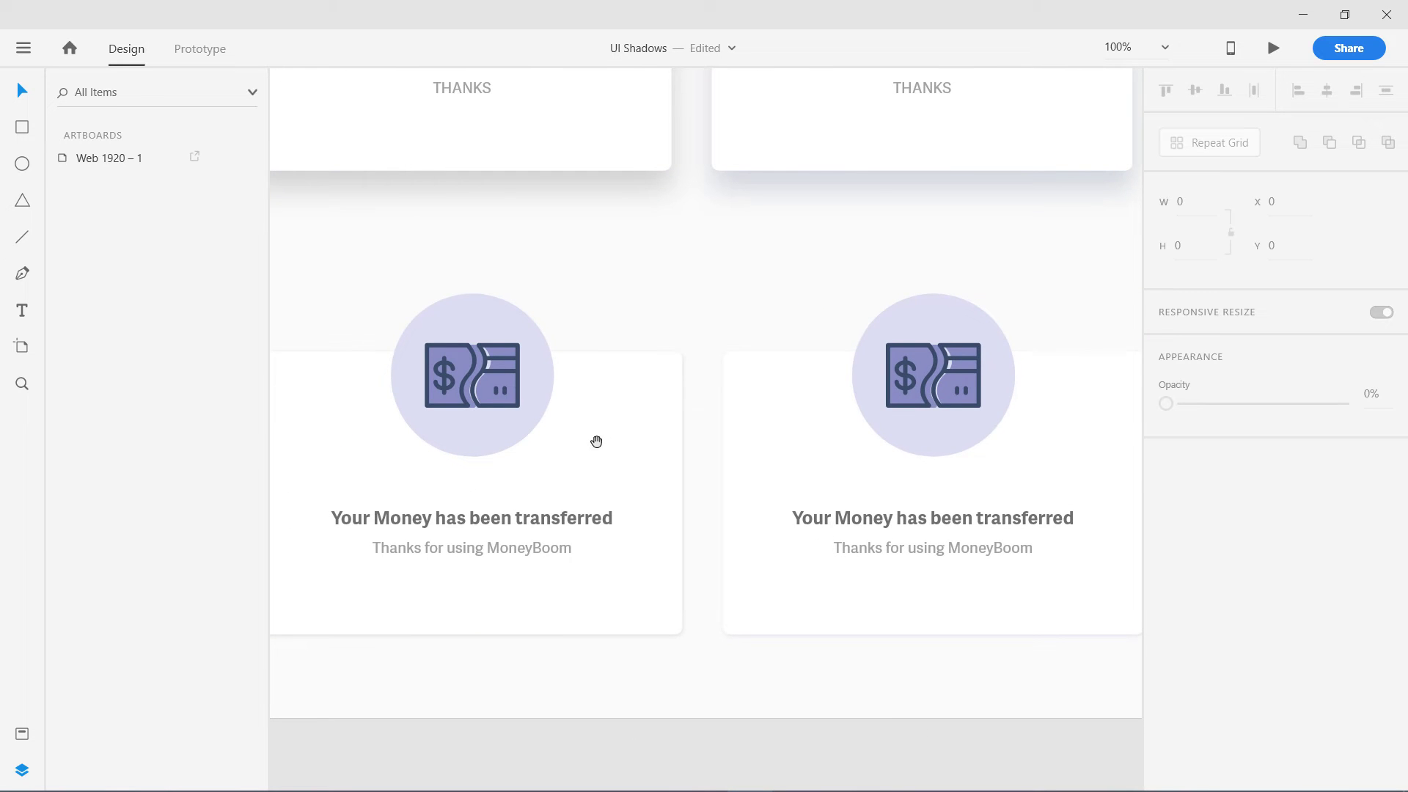
{"action": "left_click_drag", "start_coordinate": [597, 440], "coordinate": [902, 465]}
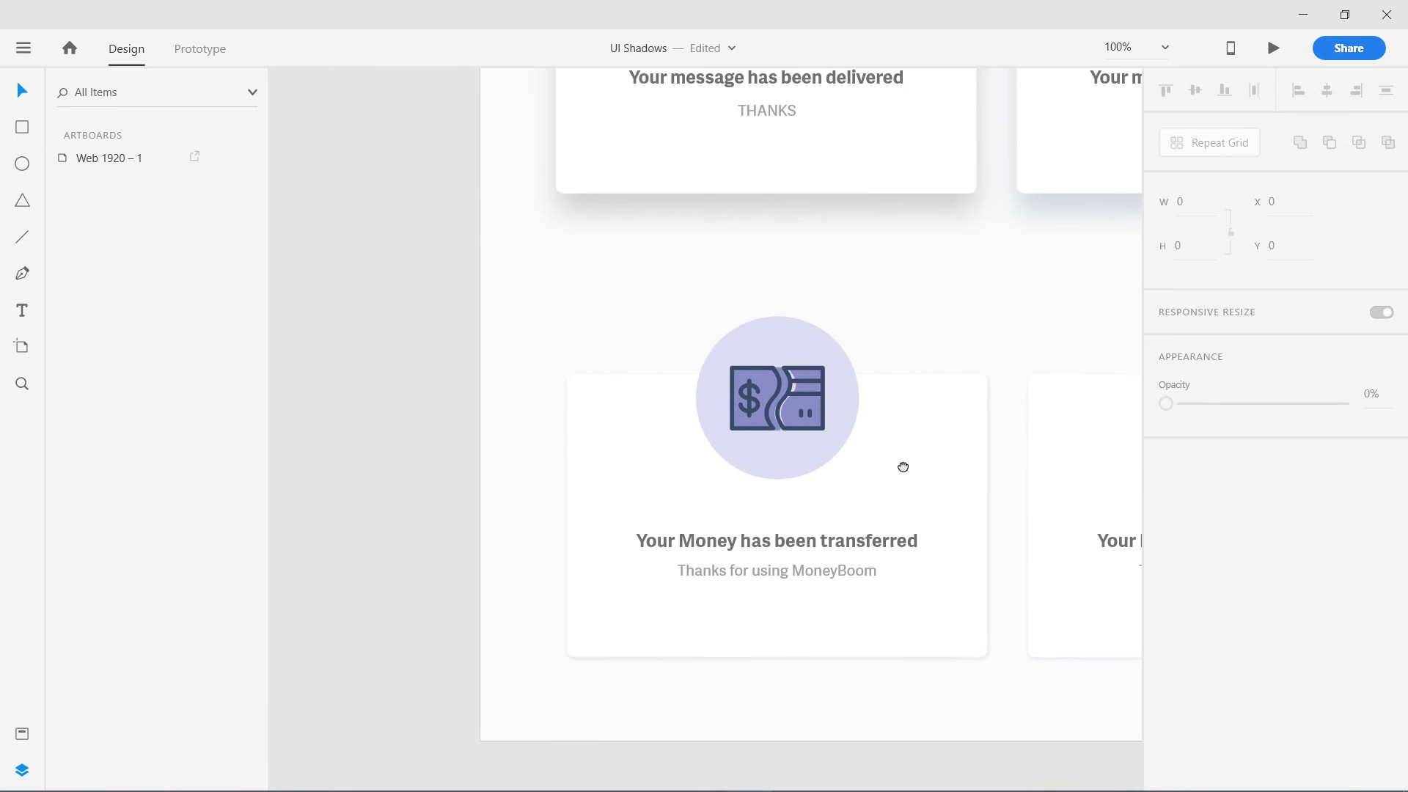
{"action": "double_click", "coordinate": [69, 159]}
{"action": "scroll", "coordinate": [131, 565], "scroll_direction": "down", "scroll_amount": 6}
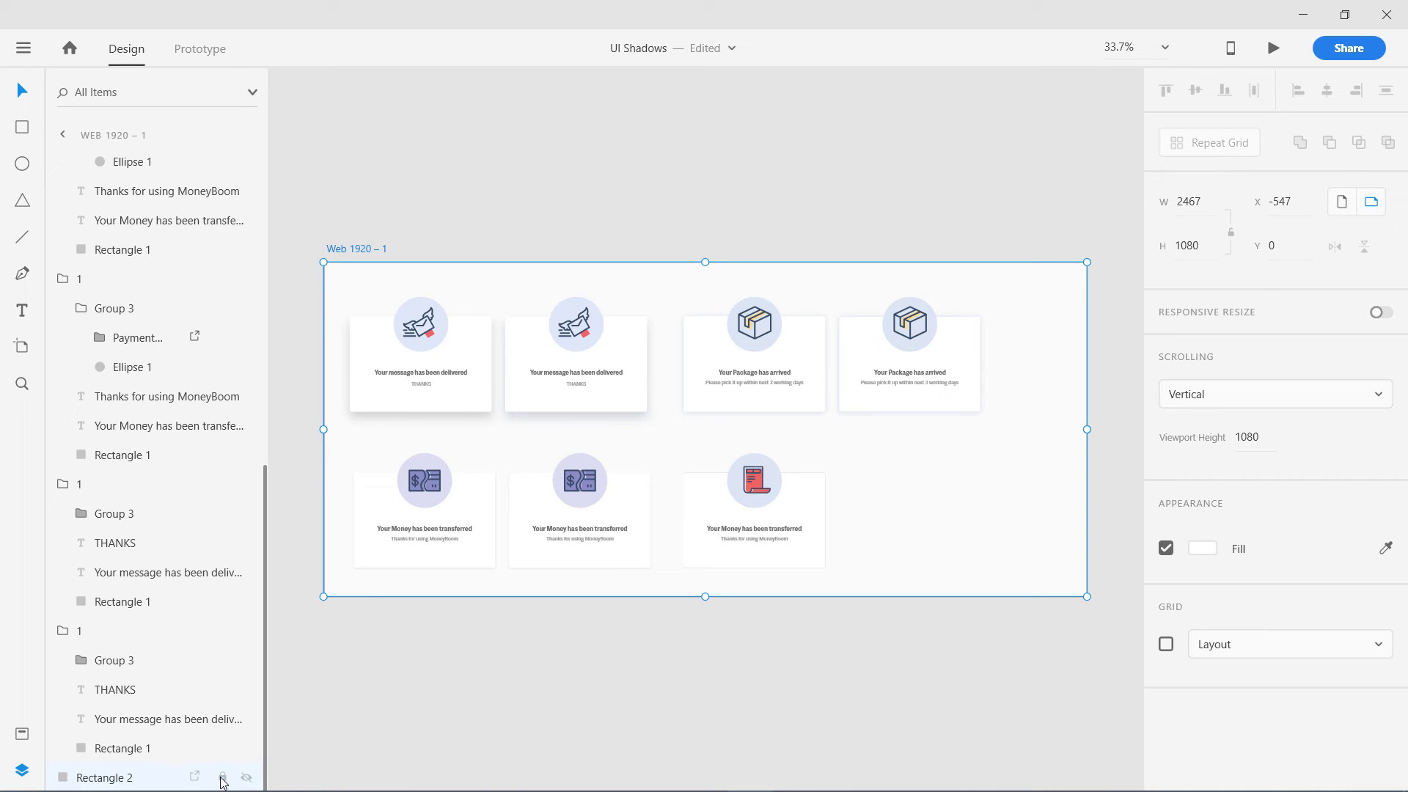
{"action": "left_click", "coordinate": [222, 779]}
Step: Examine the lower edges of the first and second money-transferred cards on the artboard
{"action": "key", "text": "ctrl+1"}
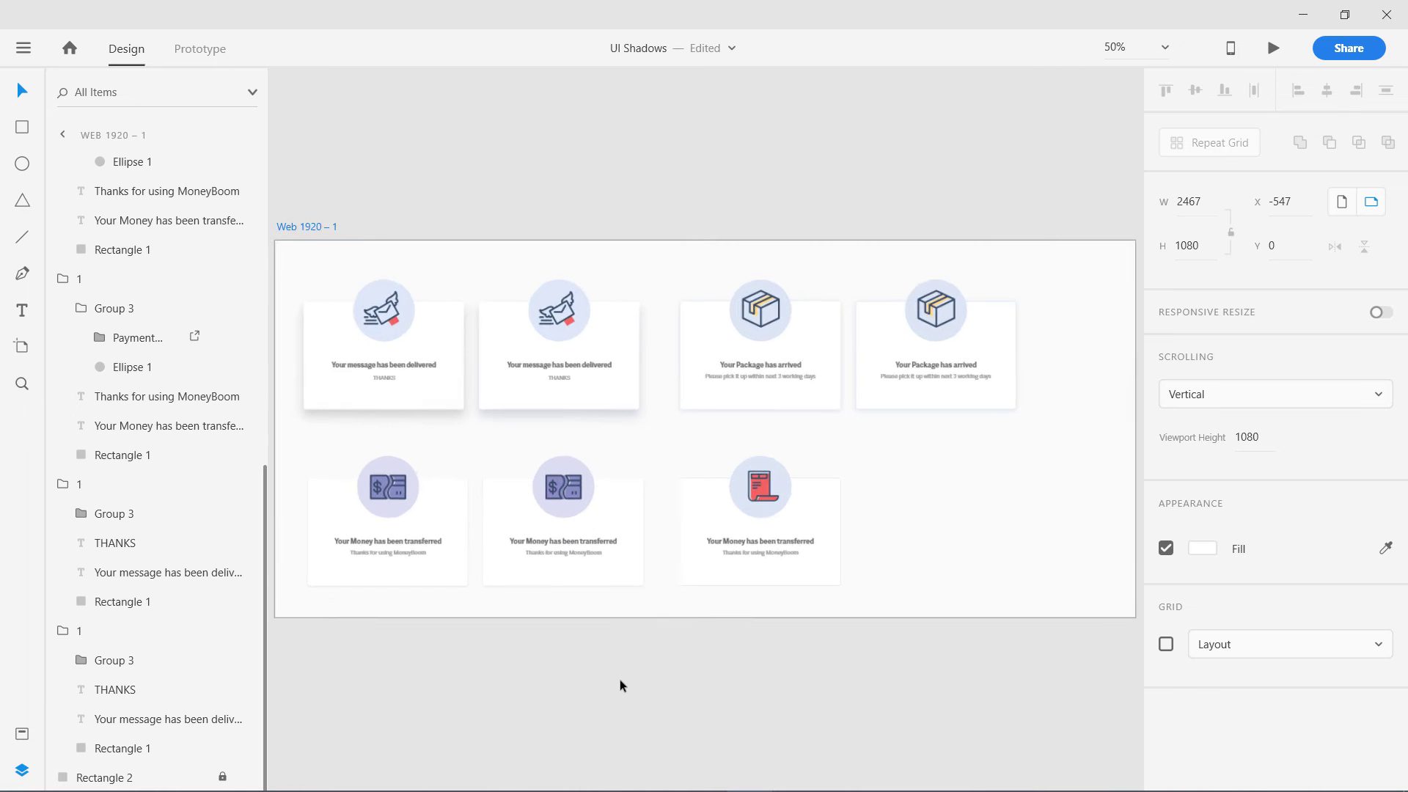
{"action": "left_click_drag", "start_coordinate": [568, 619], "coordinate": [1090, 360]}
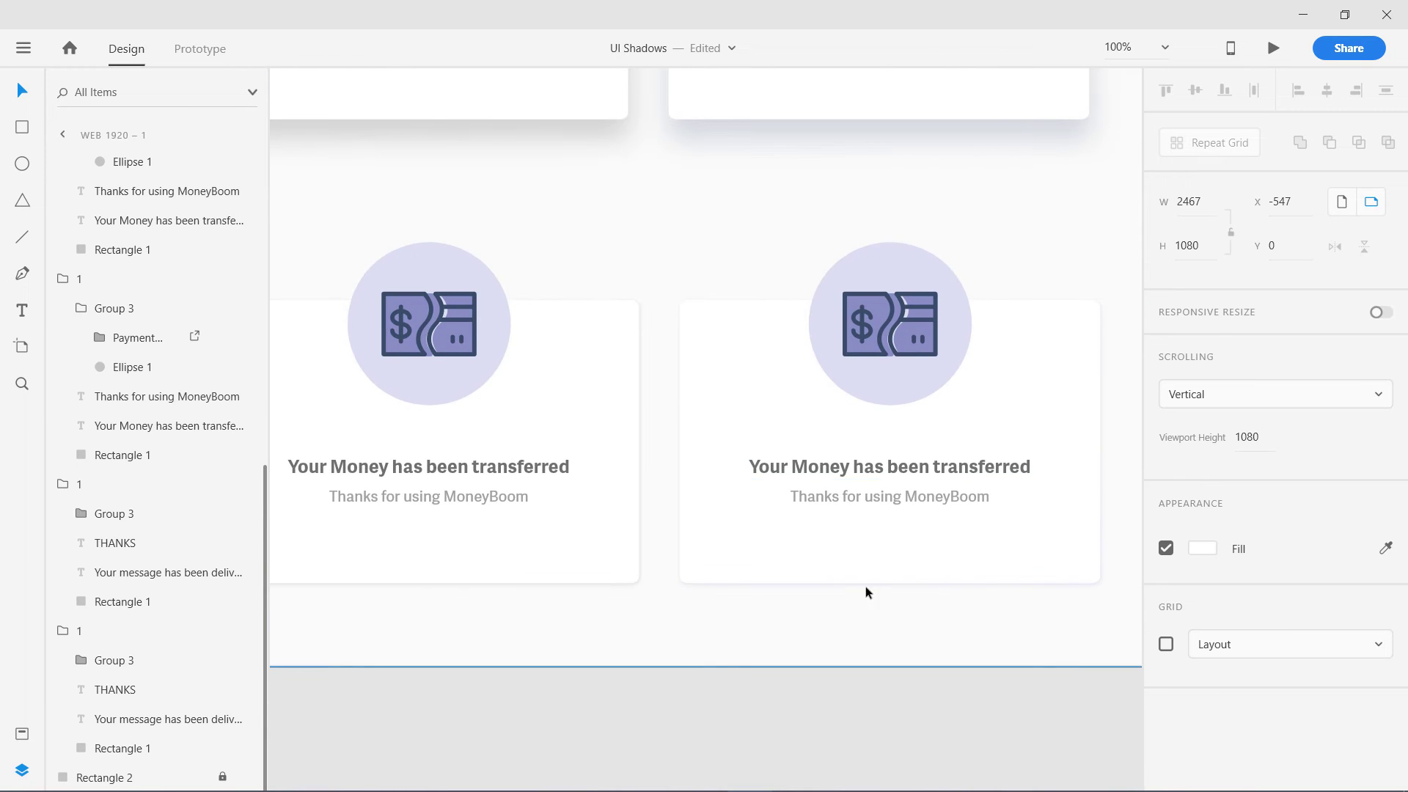
{"action": "scroll", "coordinate": [802, 587], "scroll_direction": "left", "scroll_amount": 3}
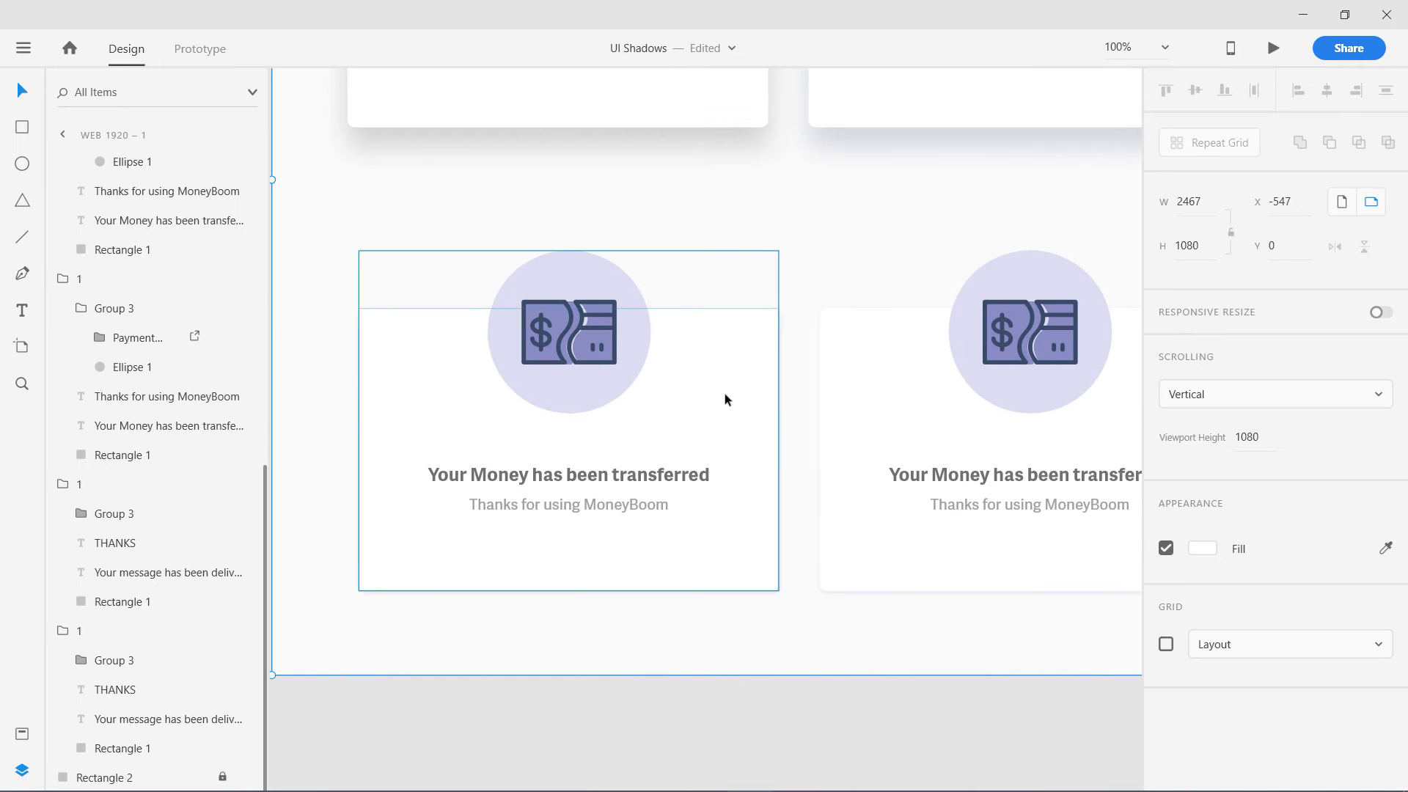
{"action": "left_click", "coordinate": [726, 400]}
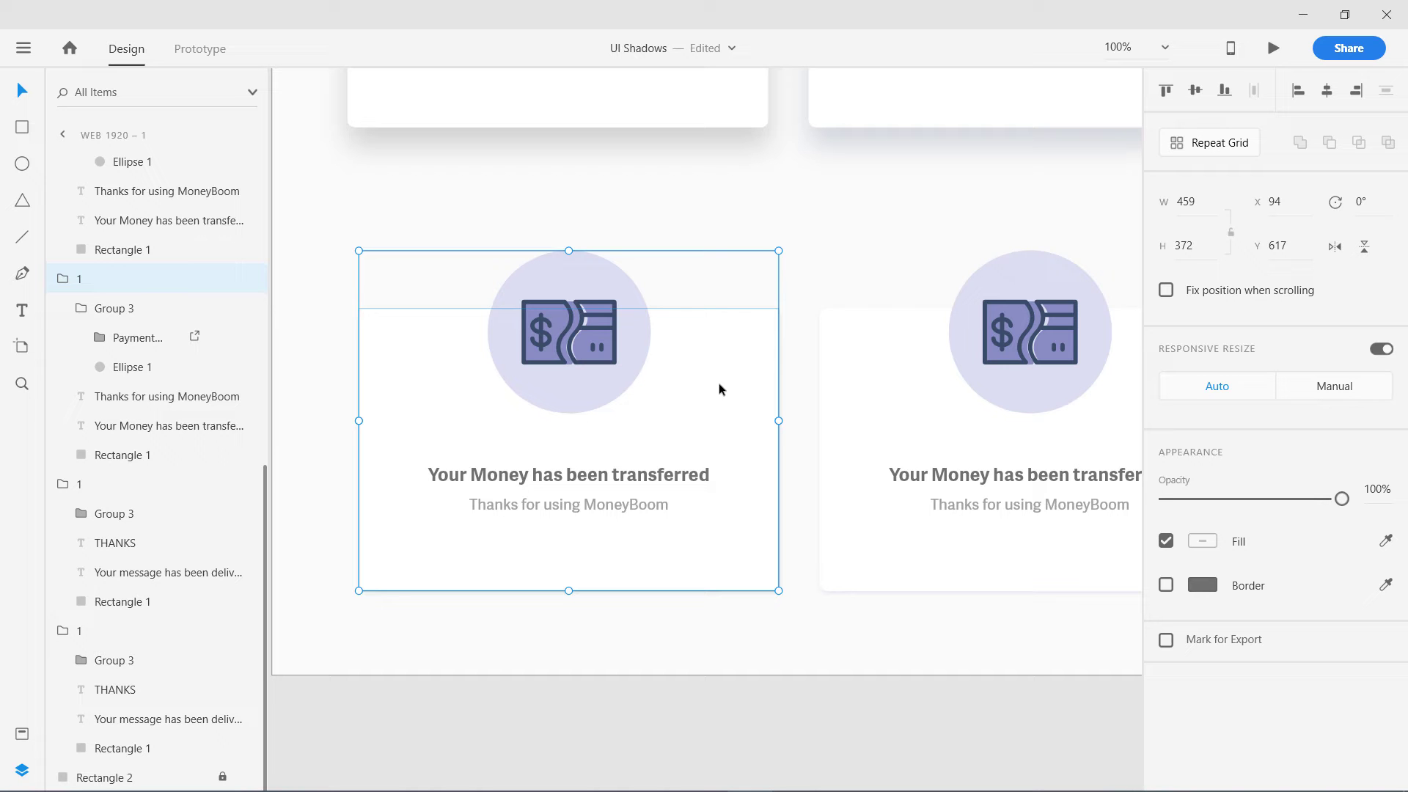
{"action": "left_click_drag", "start_coordinate": [843, 638], "coordinate": [613, 629]}
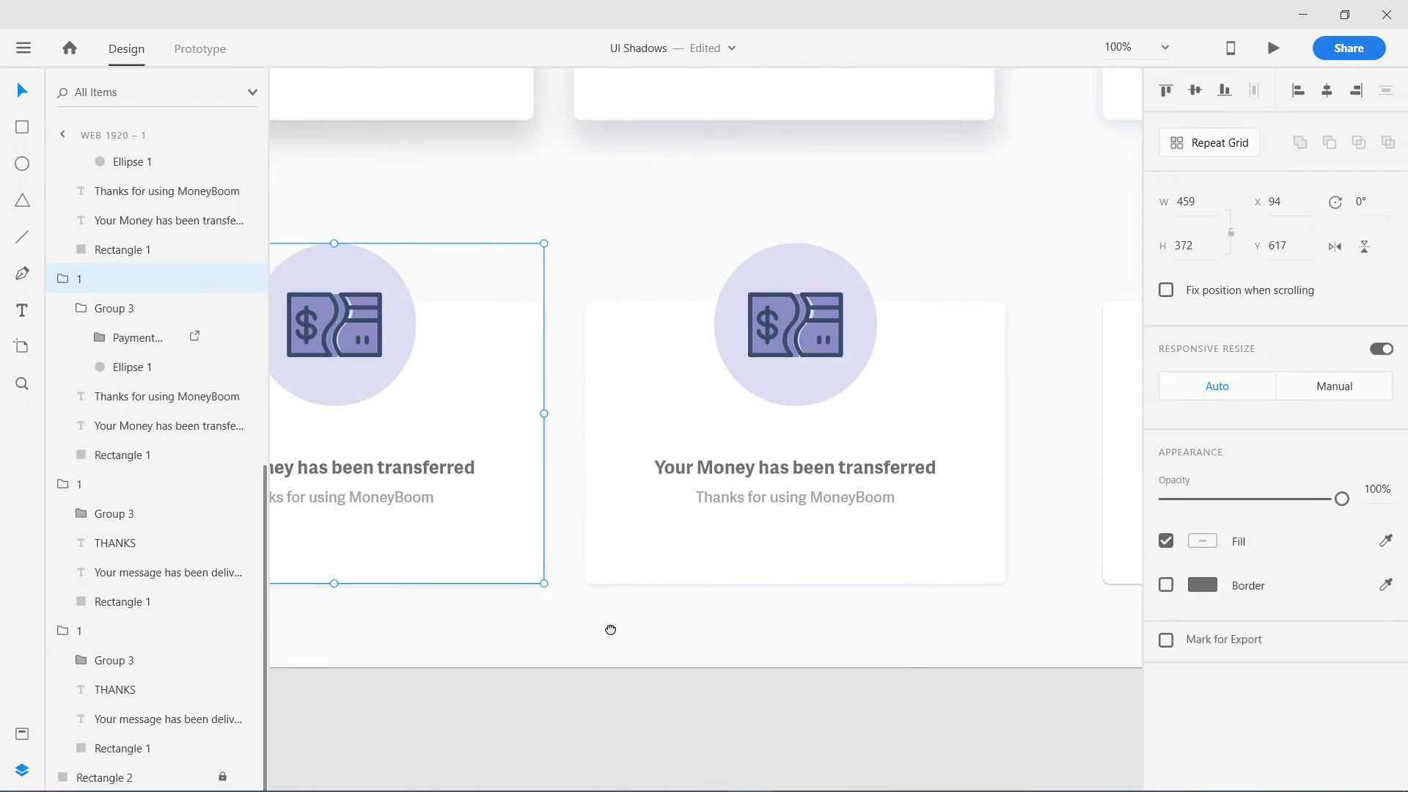
{"action": "left_click", "coordinate": [717, 613]}
{"action": "left_click_drag", "start_coordinate": [723, 613], "coordinate": [873, 512]}
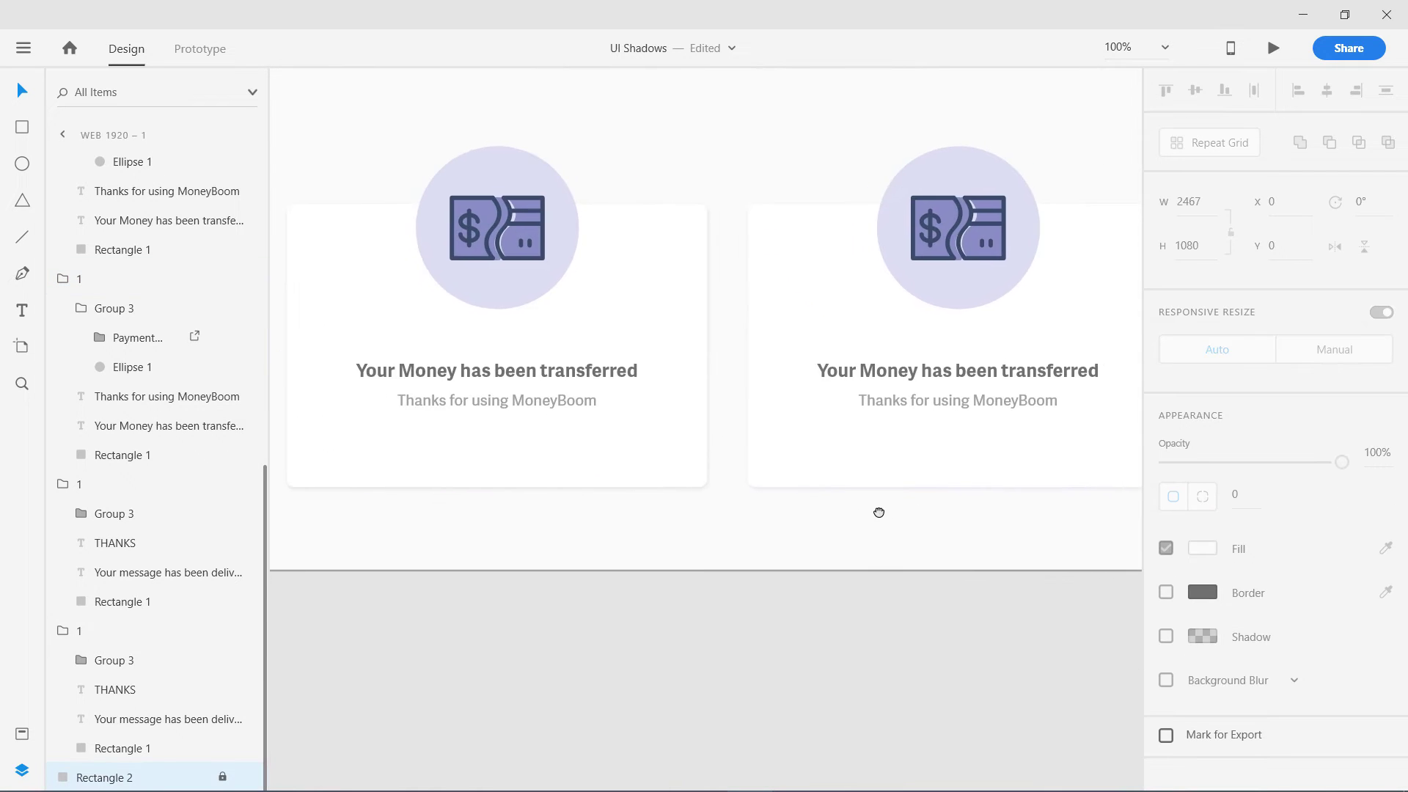
Step: Compare the shadows of both money-transferred cards side by side at 95% zoom and up close along their lower edges
{"action": "left_click", "coordinate": [1122, 46]}
{"action": "type", "text": "95"}
{"action": "key", "text": "Return"}
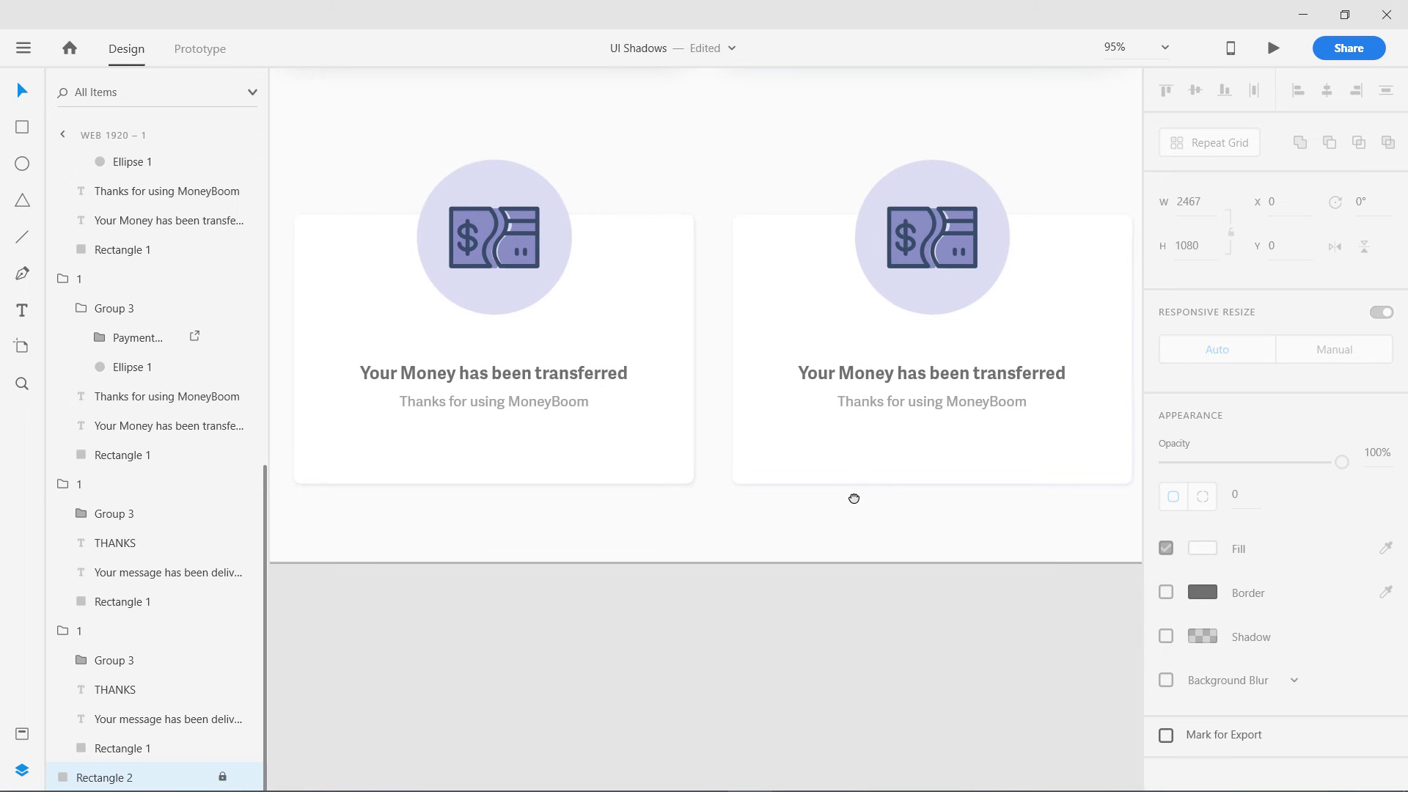
{"action": "left_click_drag", "start_coordinate": [856, 497], "coordinate": [847, 500]}
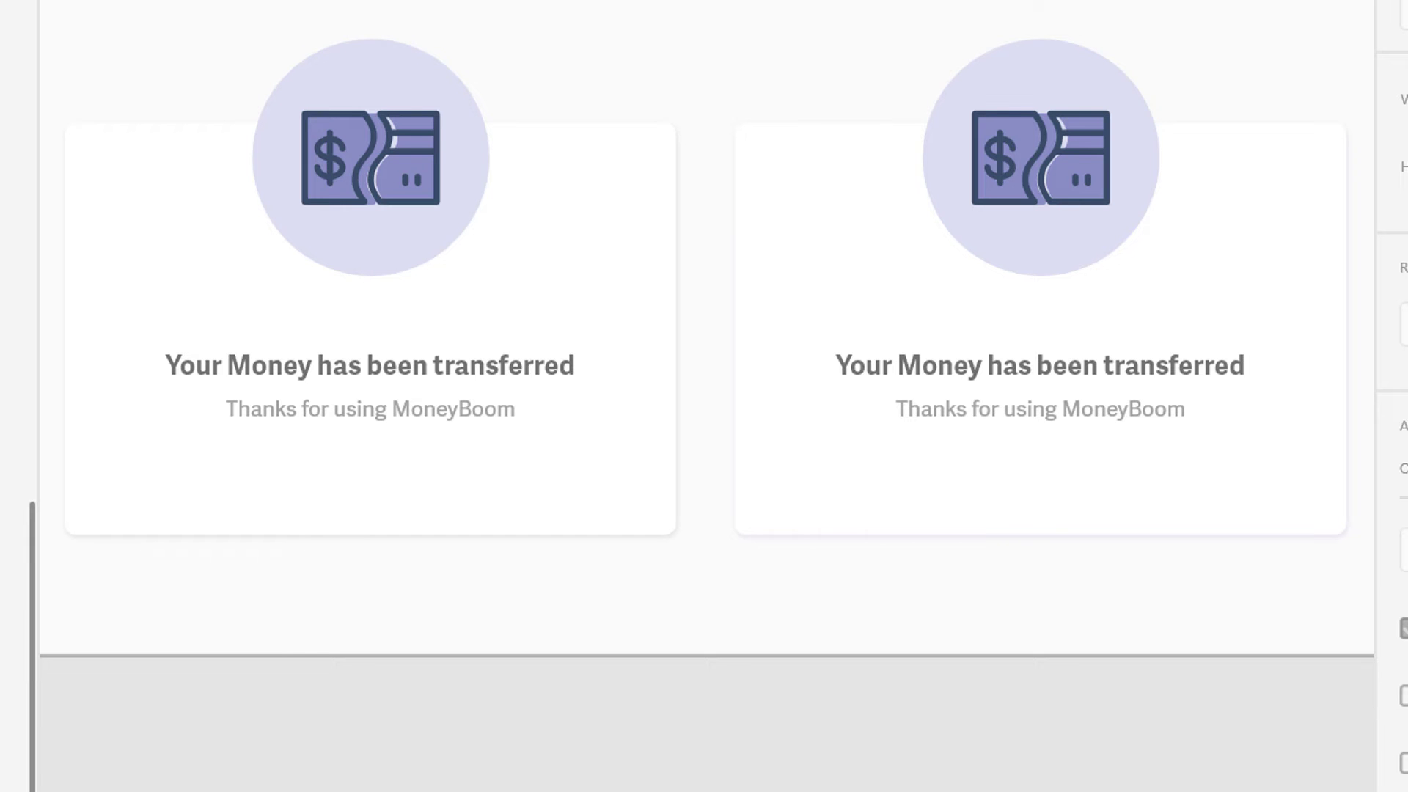
{"action": "left_click_drag", "start_coordinate": [984, 719], "coordinate": [667, 648]}
{"action": "scroll", "coordinate": [780, 755], "scroll_direction": "up", "scroll_amount": 5}
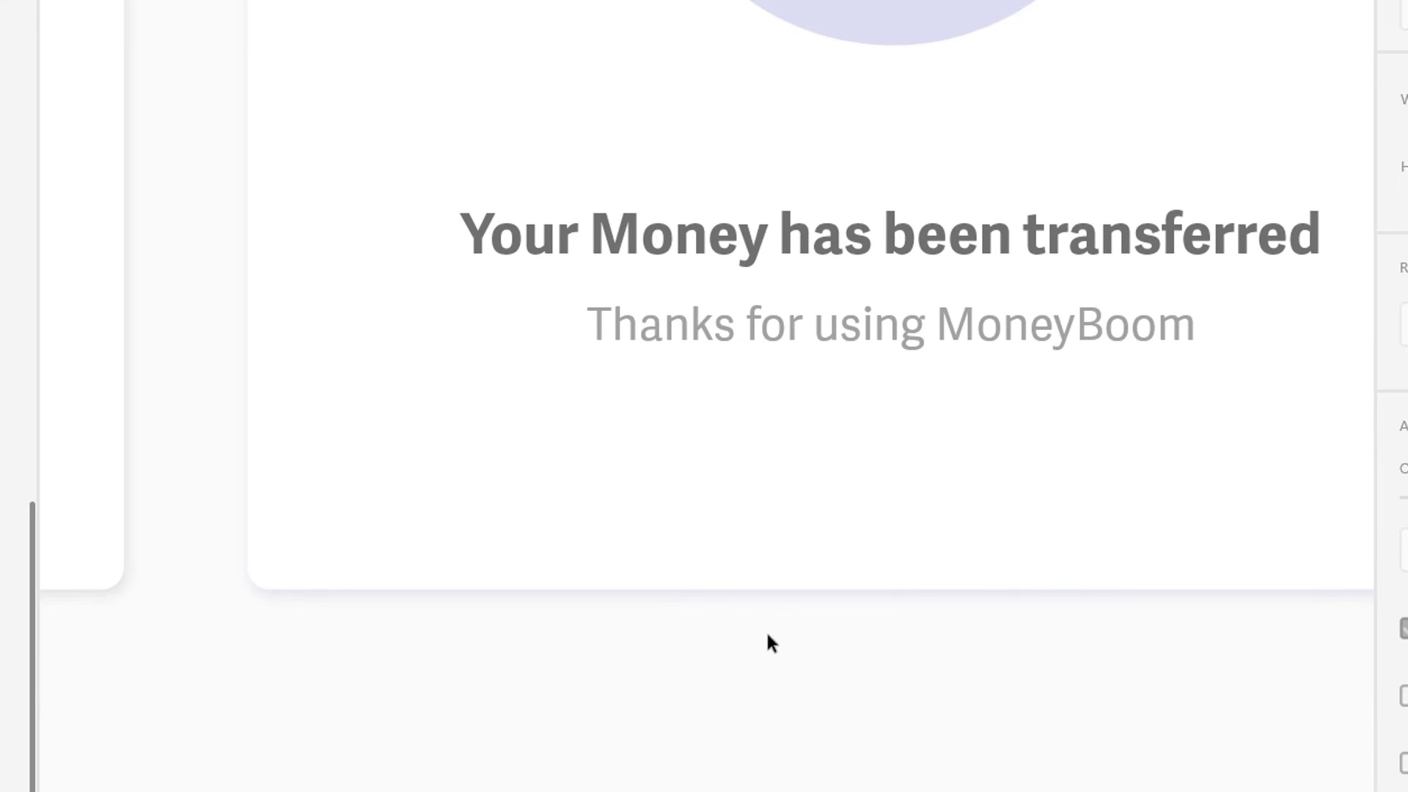
Step: Inspect the shadow colour of the tinted money-transferred card's white rectangle
{"action": "scroll", "coordinate": [758, 613], "scroll_direction": "up", "scroll_amount": 5}
{"action": "left_click_drag", "start_coordinate": [921, 707], "coordinate": [917, 761]}
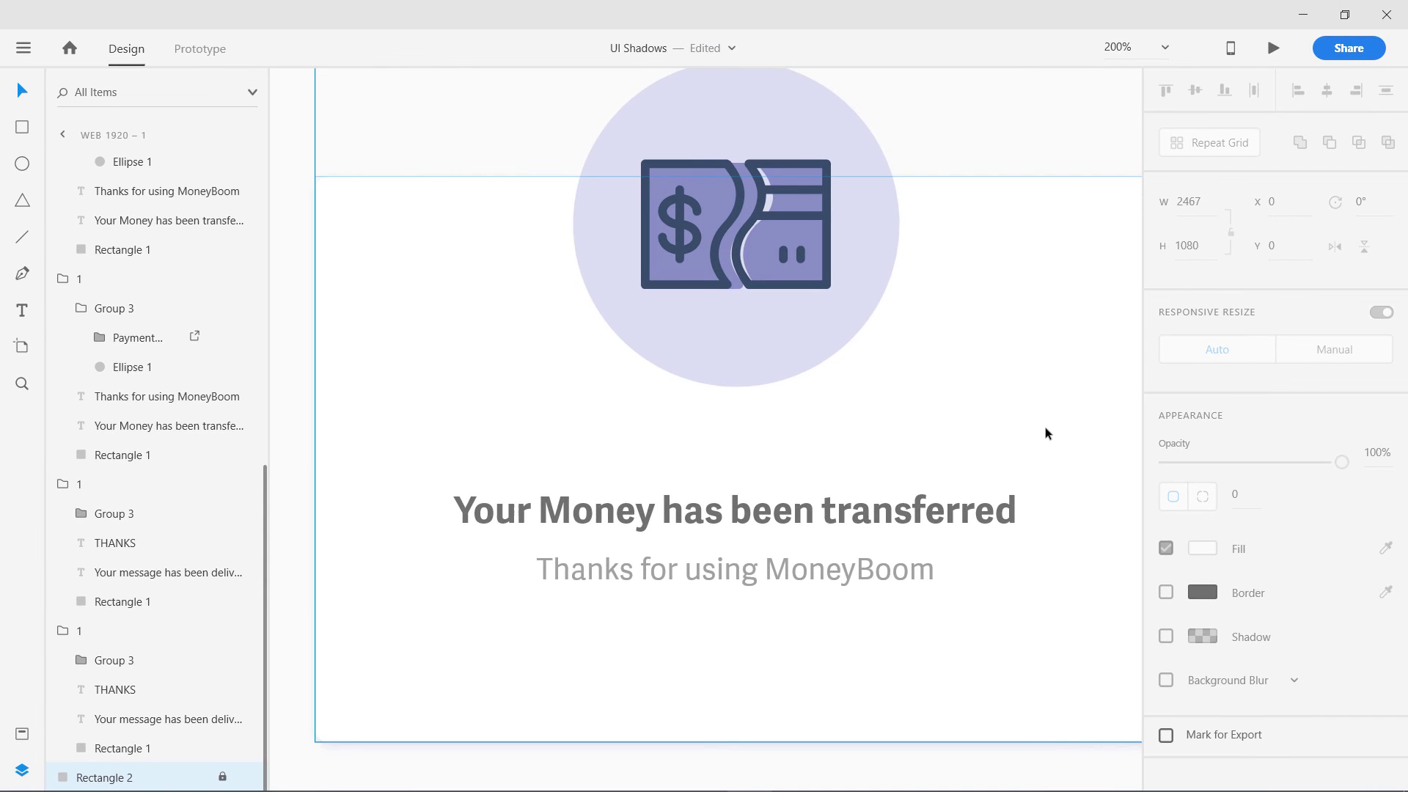
{"action": "left_click_drag", "start_coordinate": [1040, 443], "coordinate": [965, 377]}
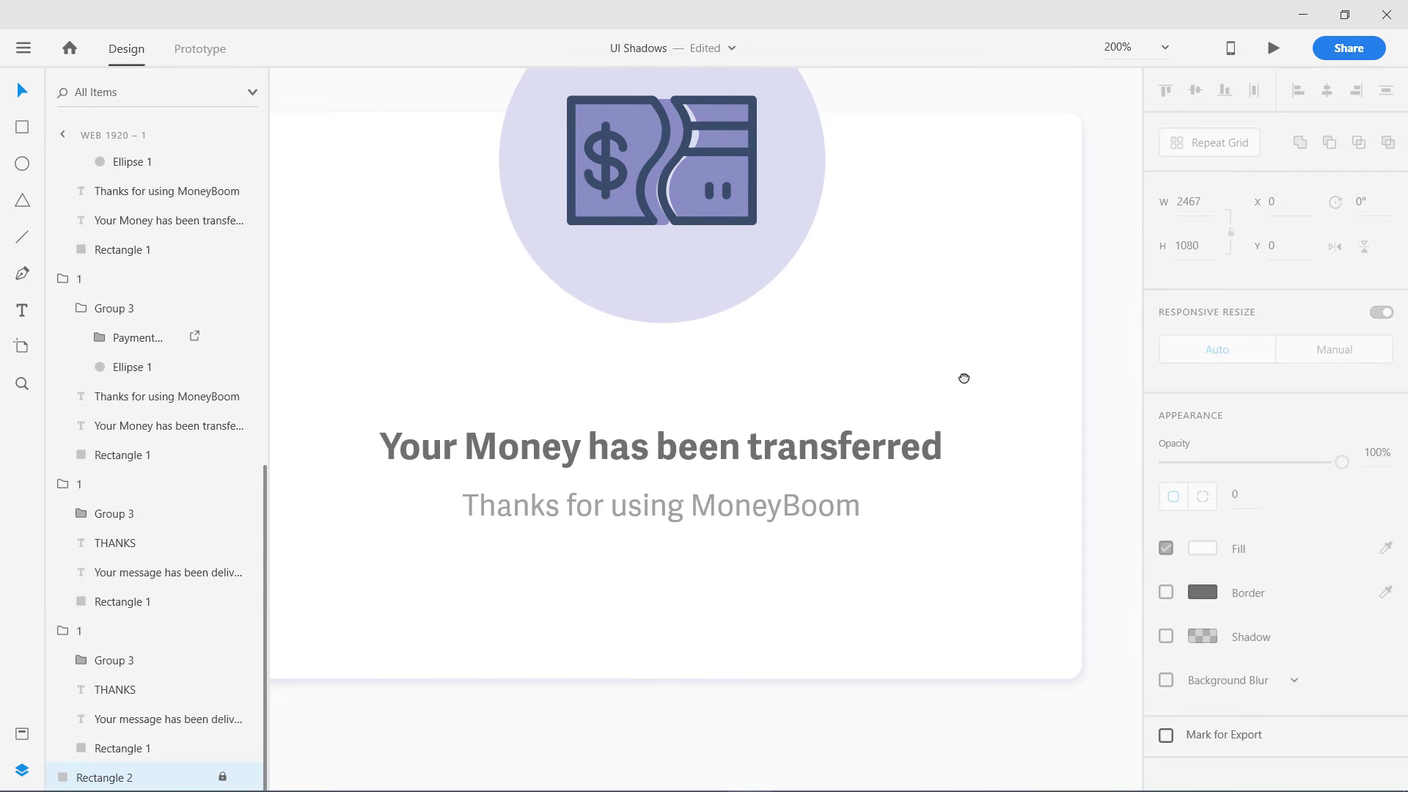
{"action": "double_click", "coordinate": [1010, 398]}
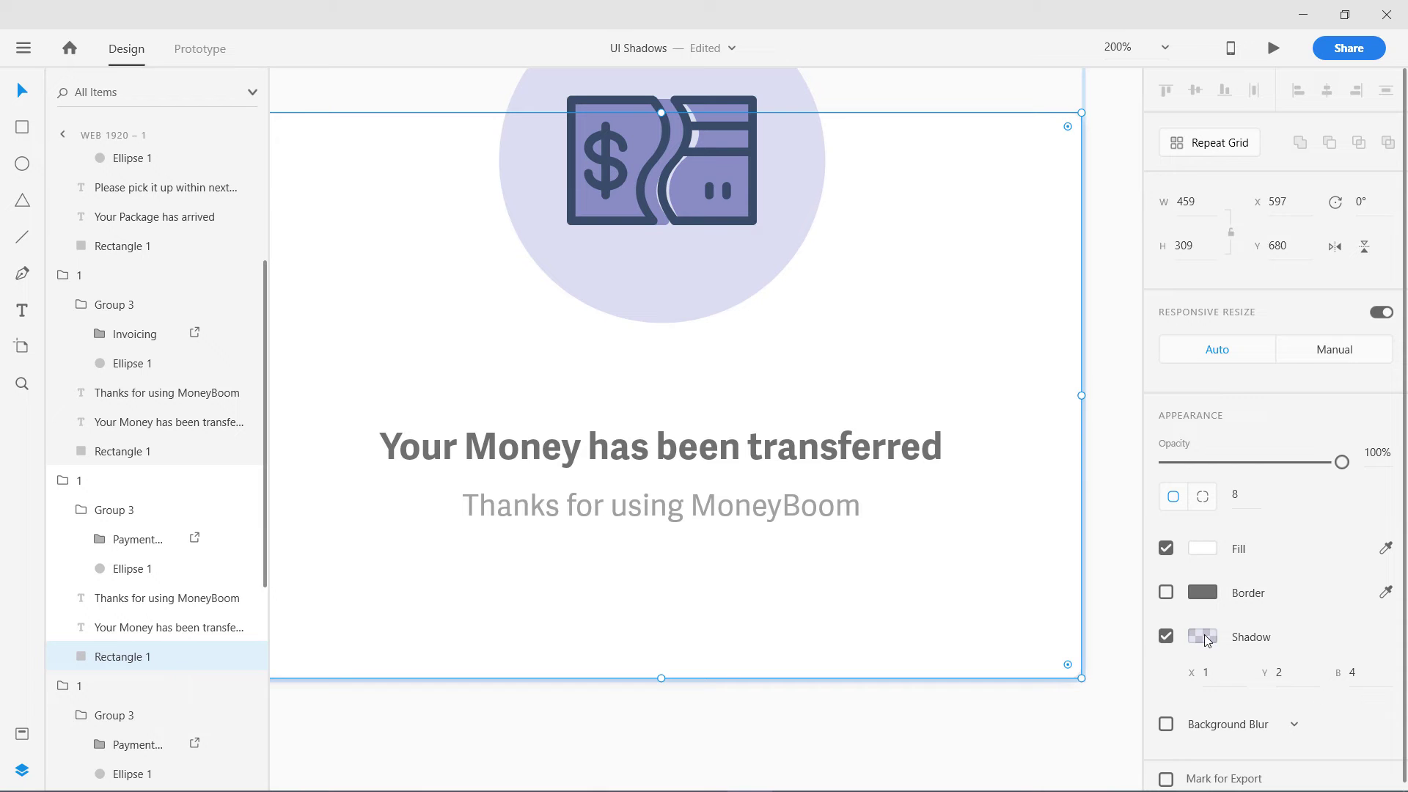
{"action": "left_click", "coordinate": [1202, 636]}
{"action": "key", "text": "Escape"}
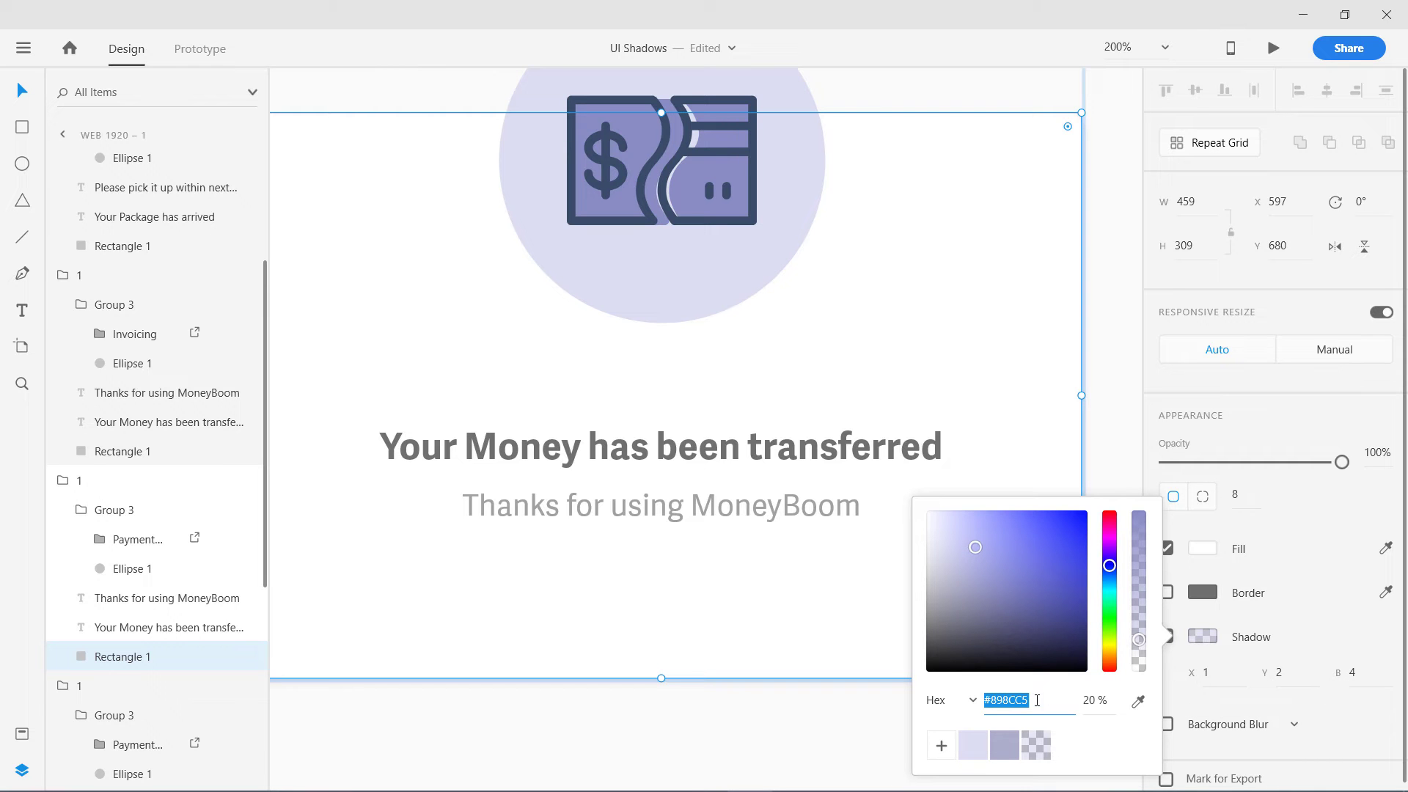
{"action": "left_click", "coordinate": [1141, 706]}
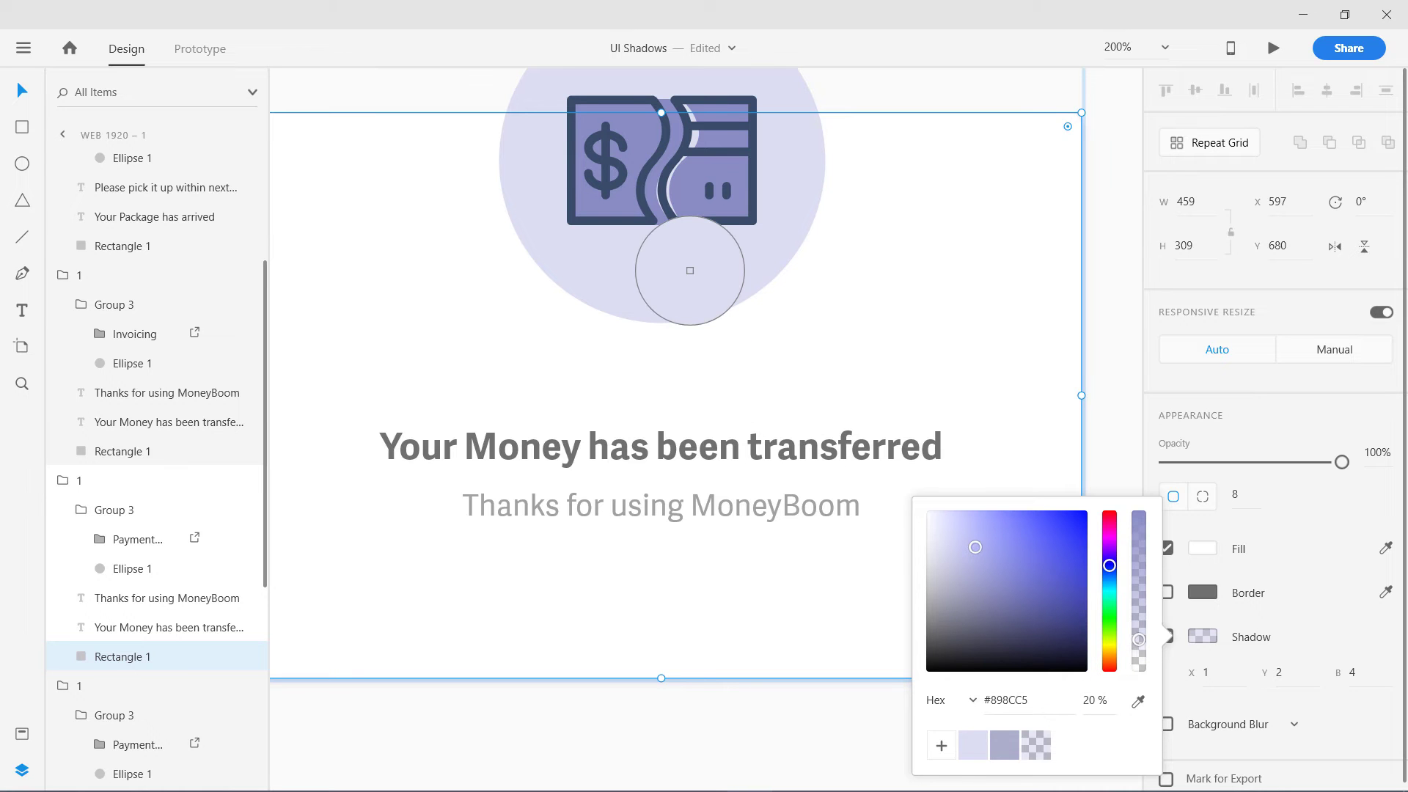
{"action": "key", "text": "Escape"}
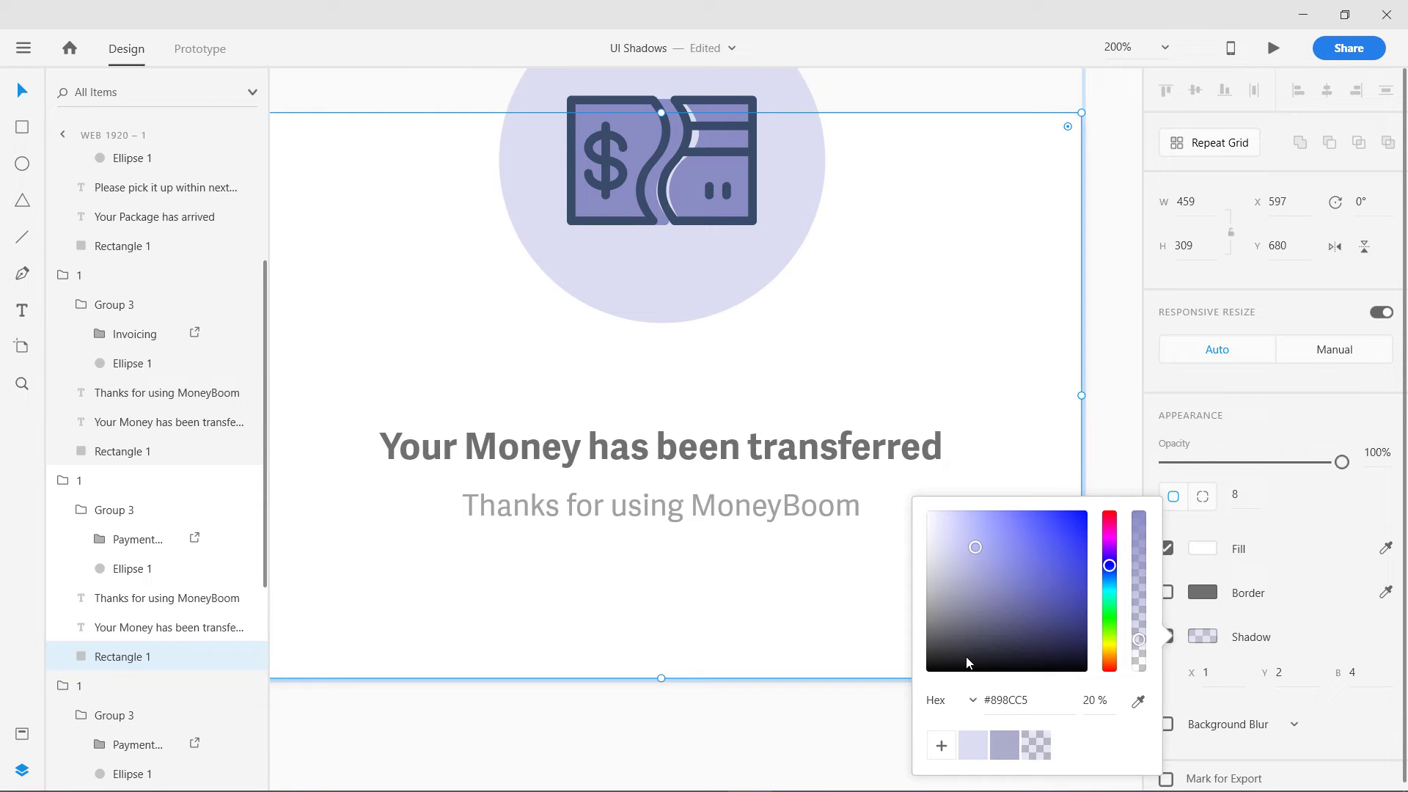
Step: Sample the pale lilac circle behind the banknote icon as the card's shadow colour, #DDDEF0 at 100% opacity
{"action": "left_click", "coordinate": [1136, 703]}
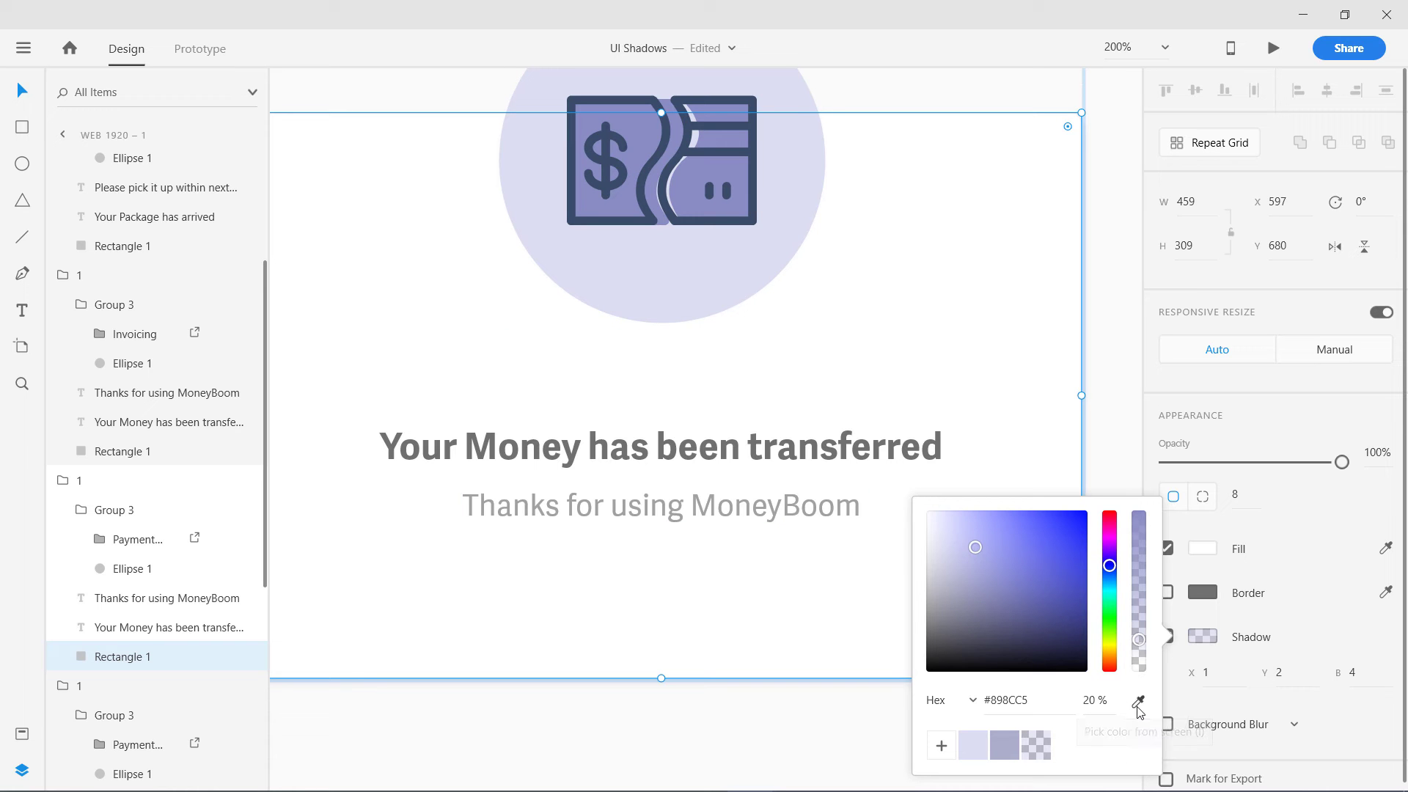
{"action": "left_click", "coordinate": [634, 276]}
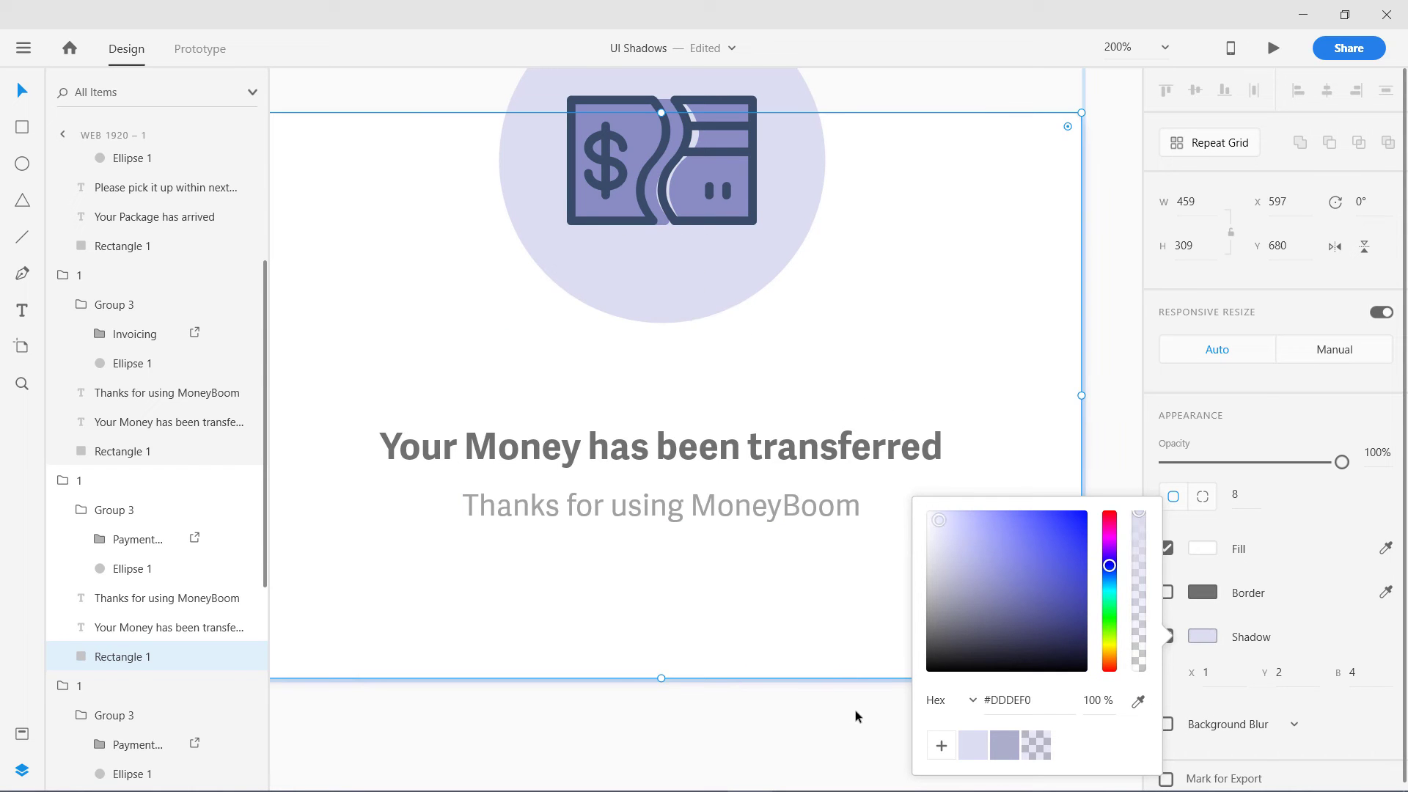
{"action": "left_click", "coordinate": [856, 717]}
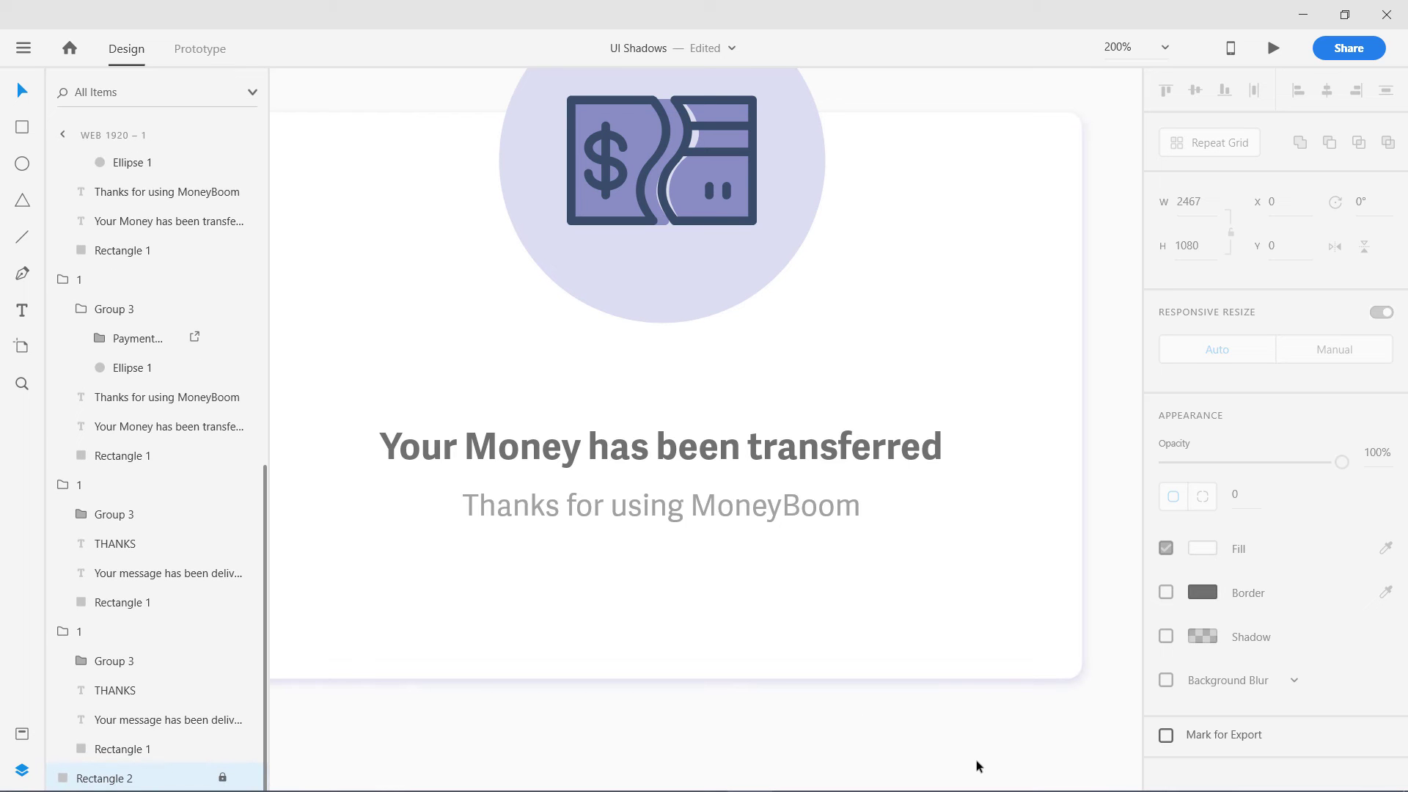
Step: Lower the opacity of the money-transferred card's #DDDEF0 shadow to 20%
{"action": "left_click", "coordinate": [1003, 662]}
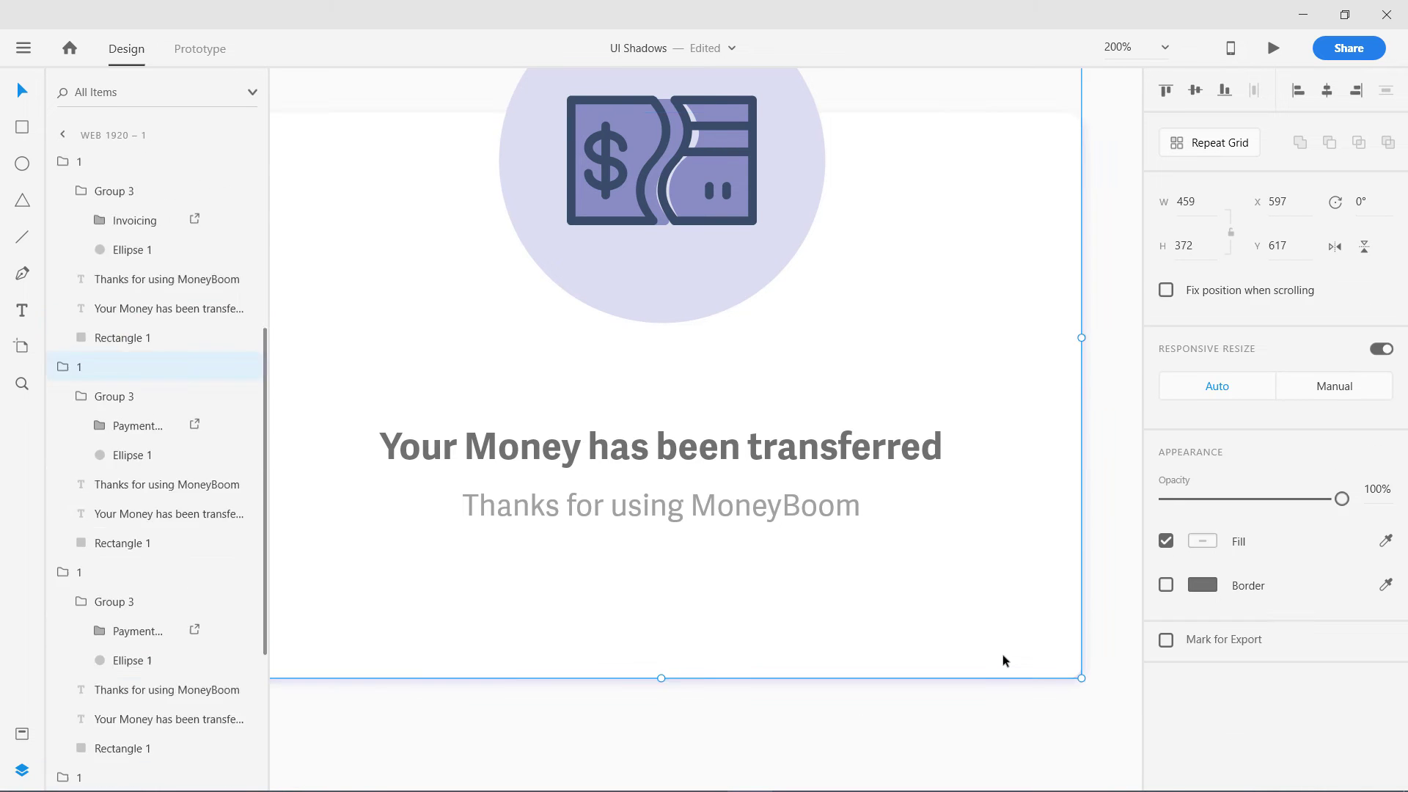
{"action": "left_click", "coordinate": [1201, 635]}
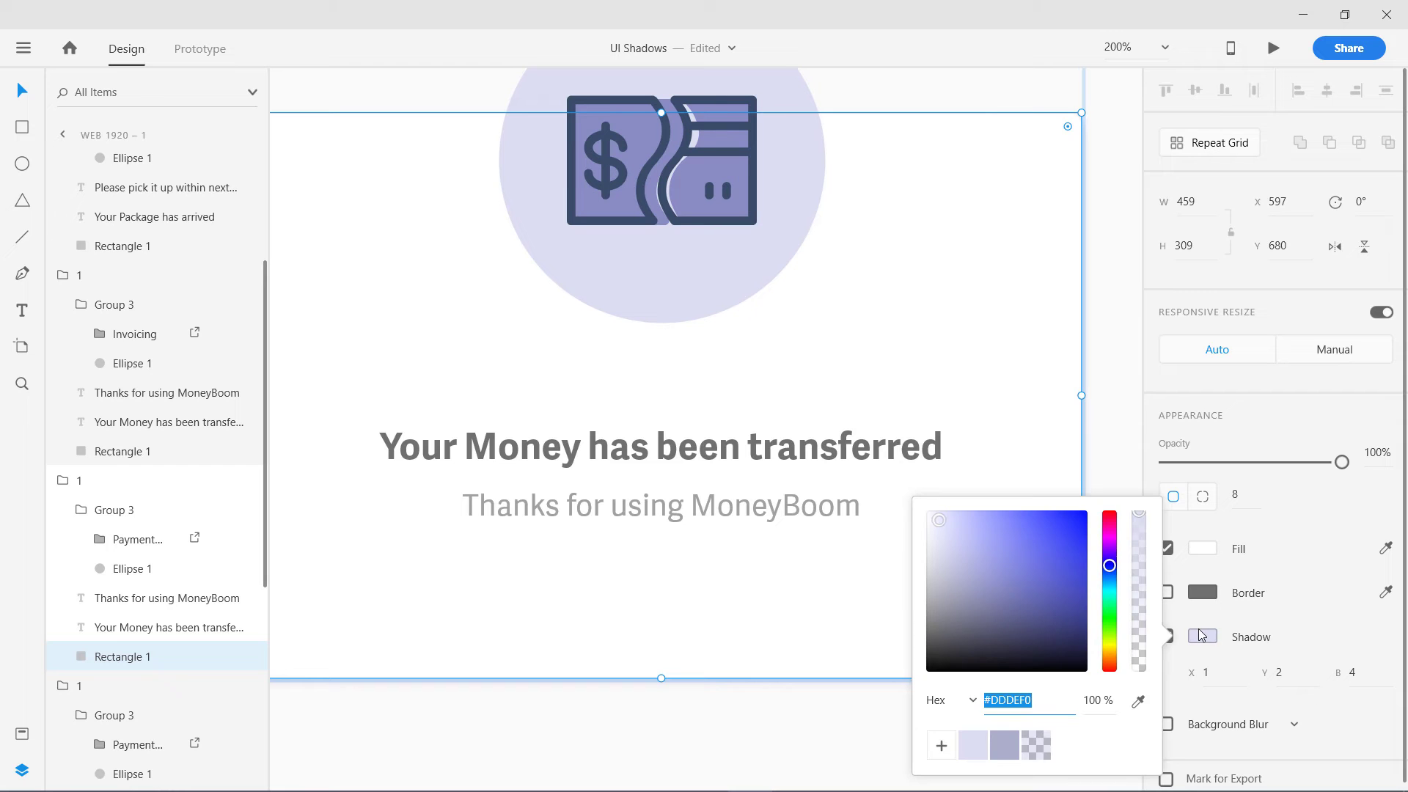
{"action": "left_click_drag", "start_coordinate": [1141, 521], "coordinate": [1137, 643]}
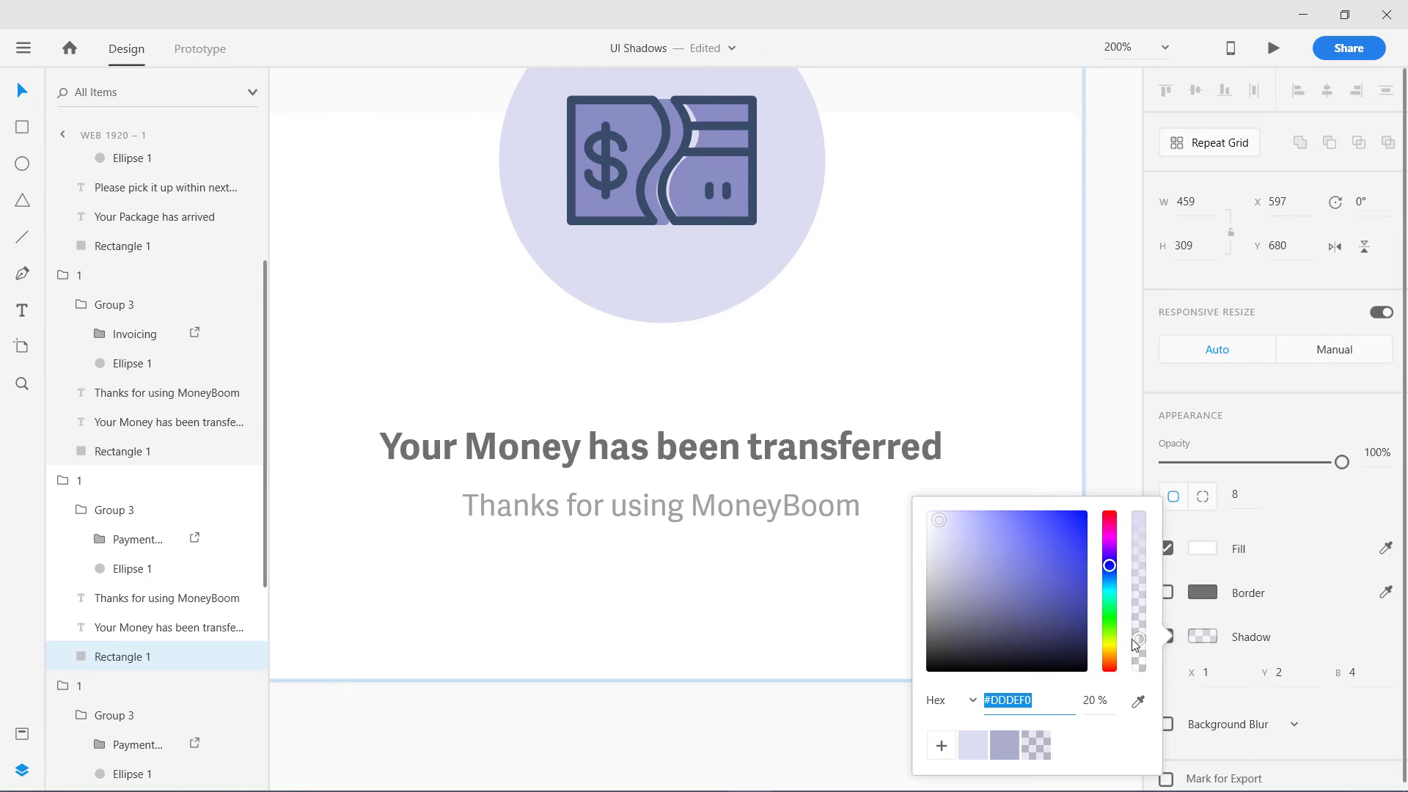
{"action": "left_click", "coordinate": [843, 726]}
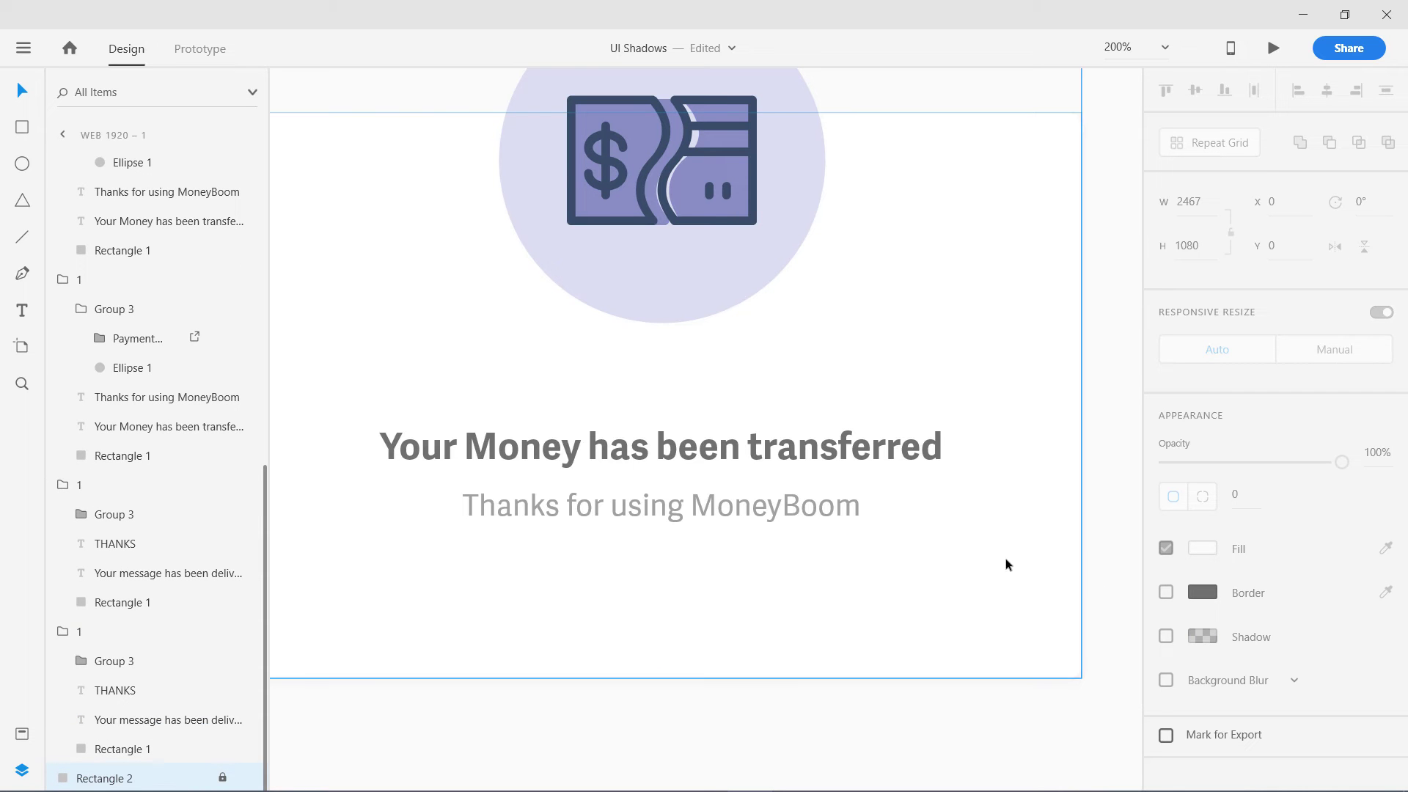
Step: Set the opacity of the money-transferred card's pale lilac shadow to 51%
{"action": "double_click", "coordinate": [946, 597]}
{"action": "left_click", "coordinate": [1166, 636]}
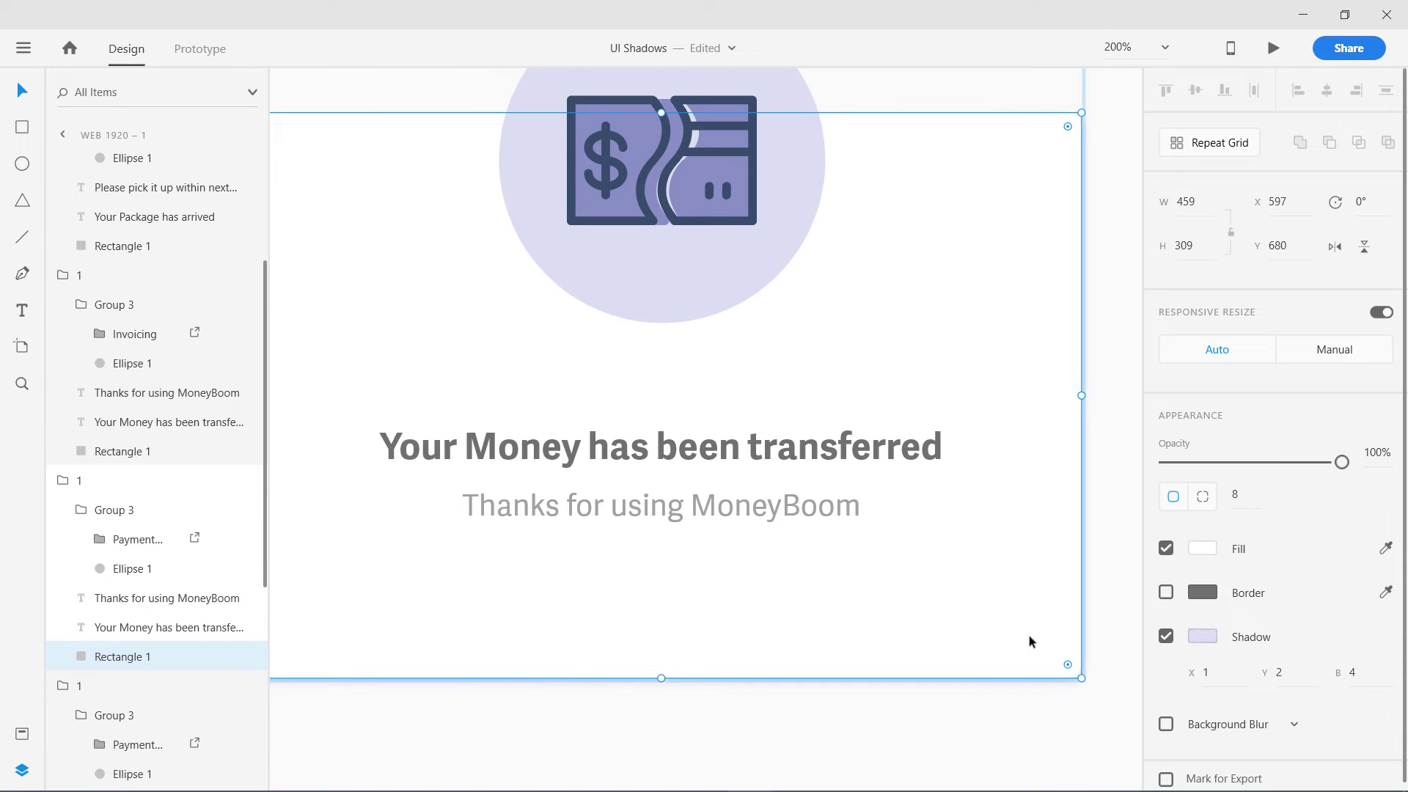
{"action": "left_click", "coordinate": [1203, 638]}
{"action": "left_click", "coordinate": [1141, 532]}
{"action": "left_click_drag", "start_coordinate": [1142, 535], "coordinate": [1145, 596]}
{"action": "left_click", "coordinate": [877, 739]}
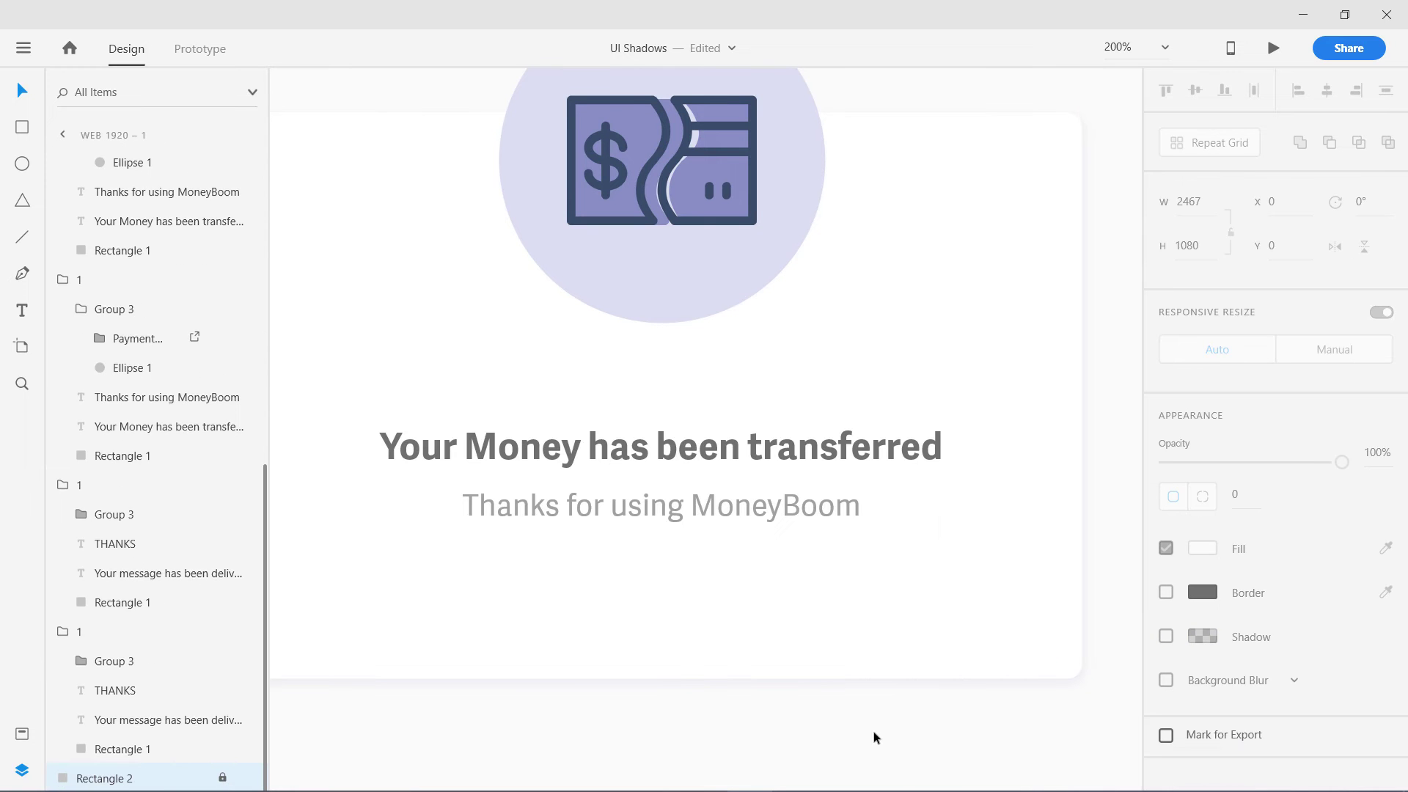
Step: Sample the banknote icon's darker purple, #898CC5, as the money-transferred card's shadow colour and reduce its opacity
{"action": "left_click", "coordinate": [987, 633]}
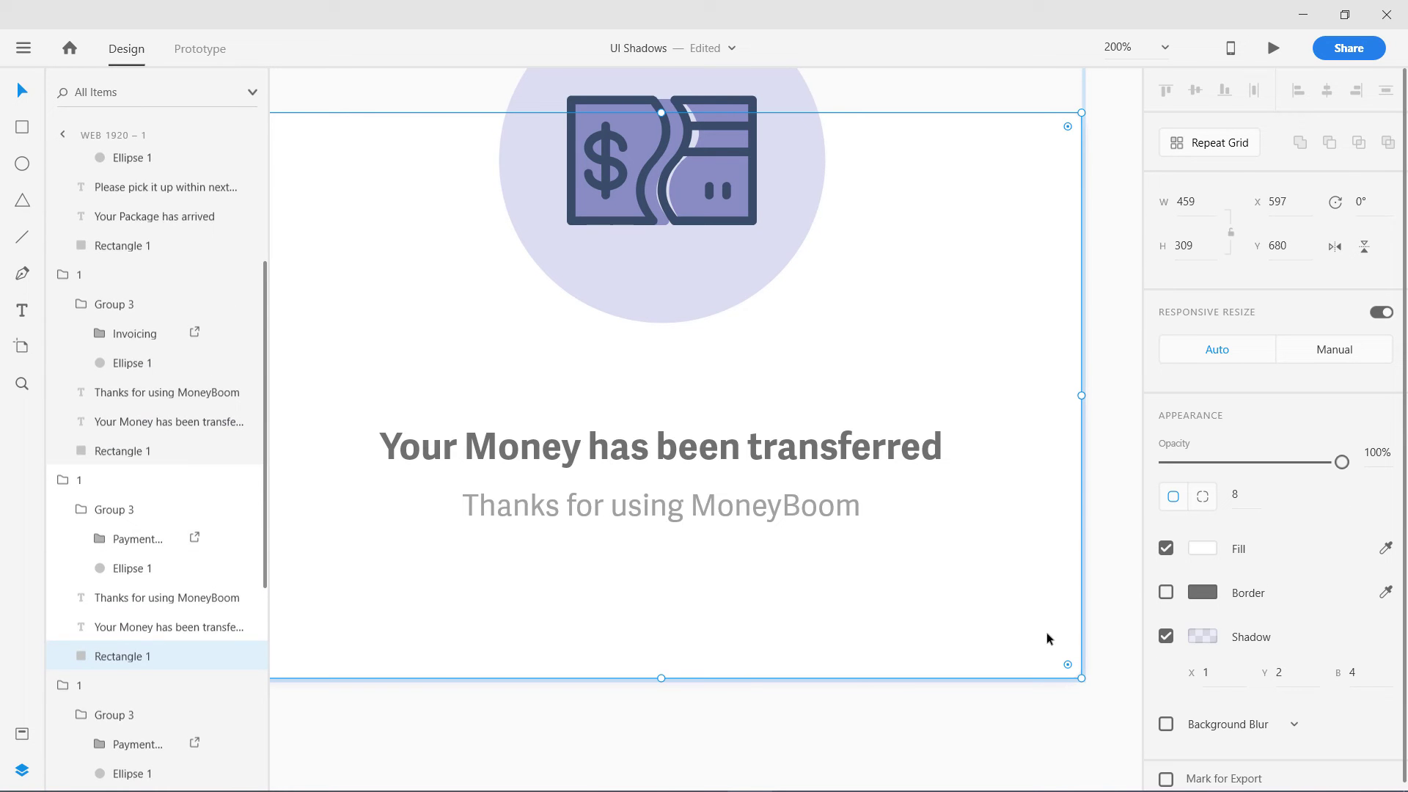
{"action": "left_click", "coordinate": [1203, 636]}
{"action": "left_click", "coordinate": [1139, 701]}
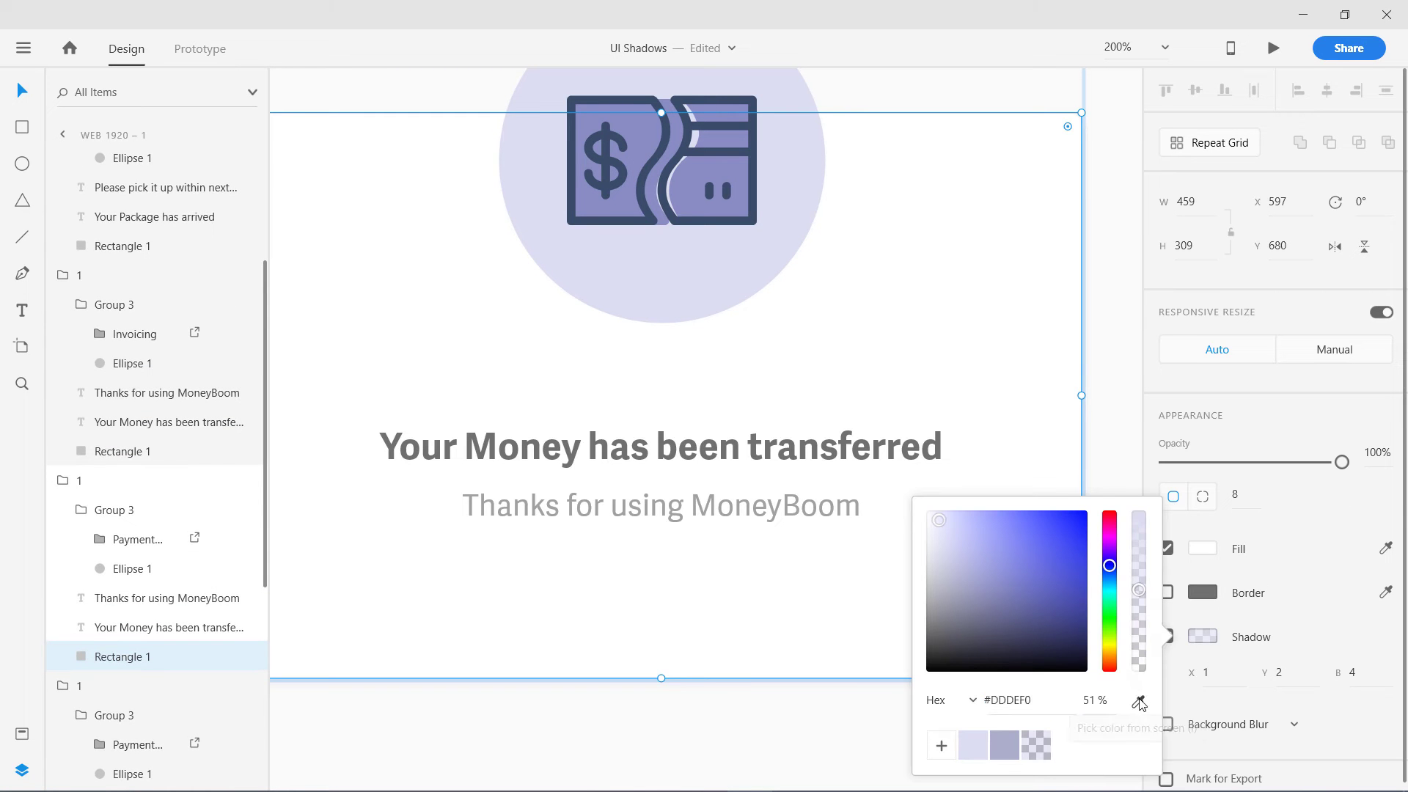
{"action": "left_click", "coordinate": [701, 215]}
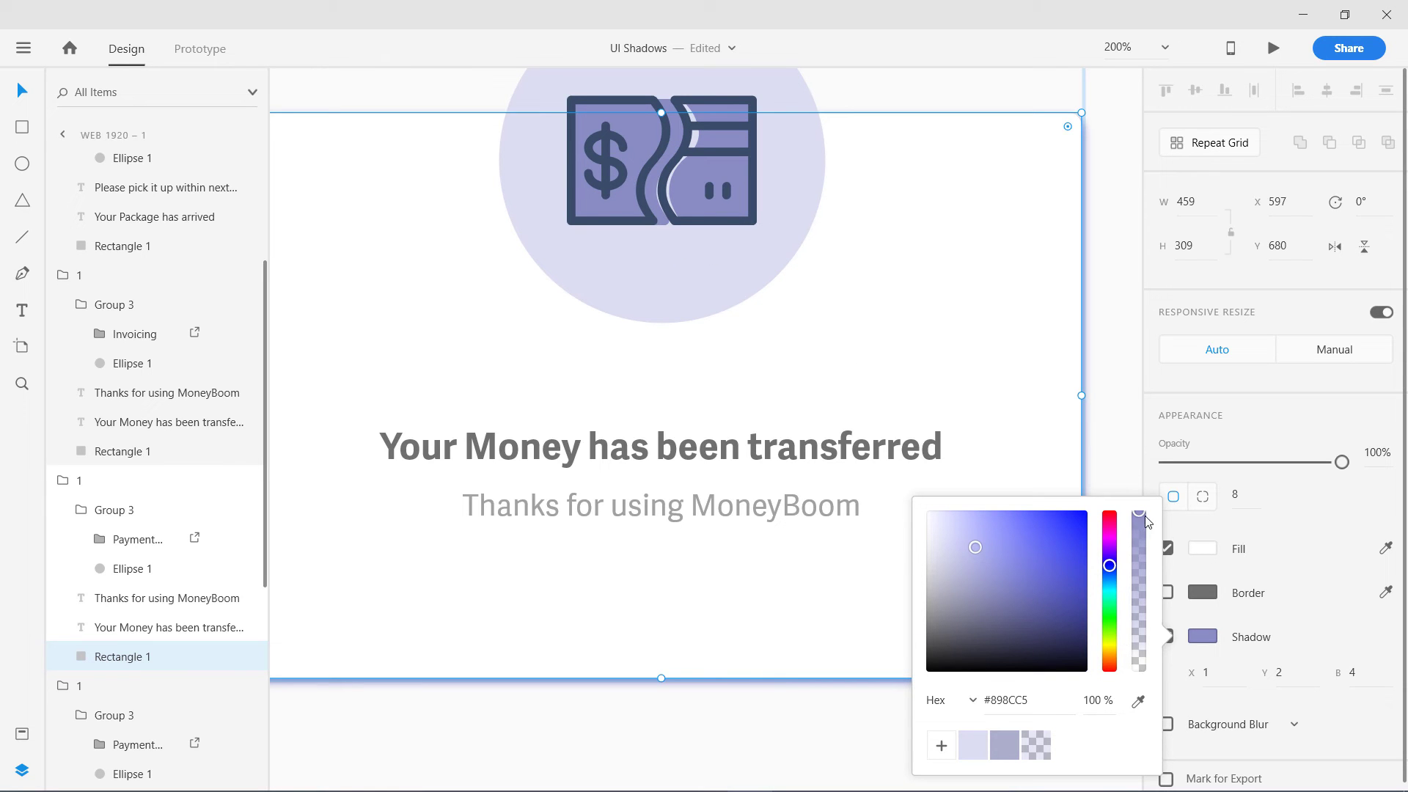
{"action": "left_click_drag", "start_coordinate": [1139, 515], "coordinate": [1139, 633]}
{"action": "left_click", "coordinate": [788, 754]}
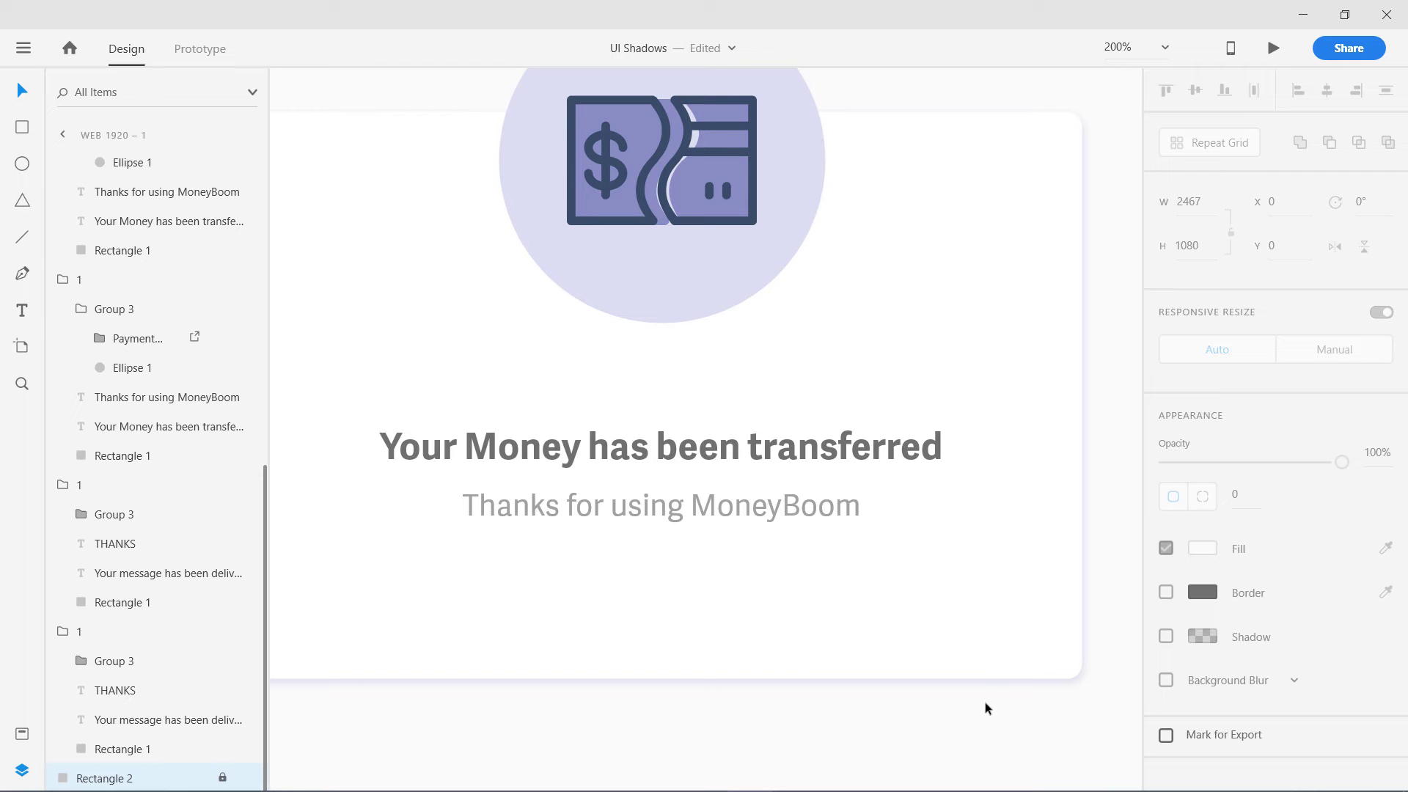
Step: Compare the shadows of the message-delivered and money-transferred cards at 100% zoom
{"action": "left_click_drag", "start_coordinate": [704, 685], "coordinate": [739, 756]}
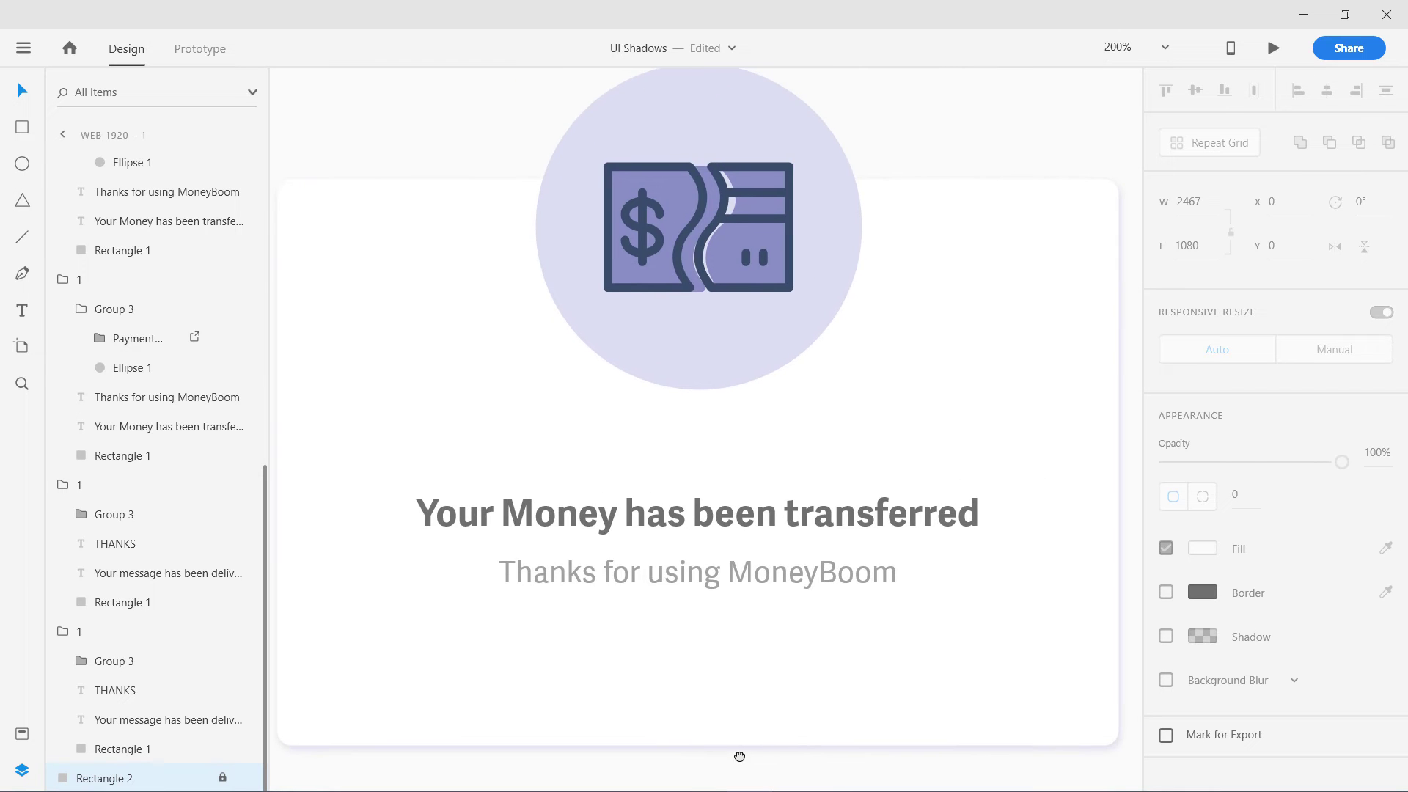
{"action": "key", "text": "ctrl+1"}
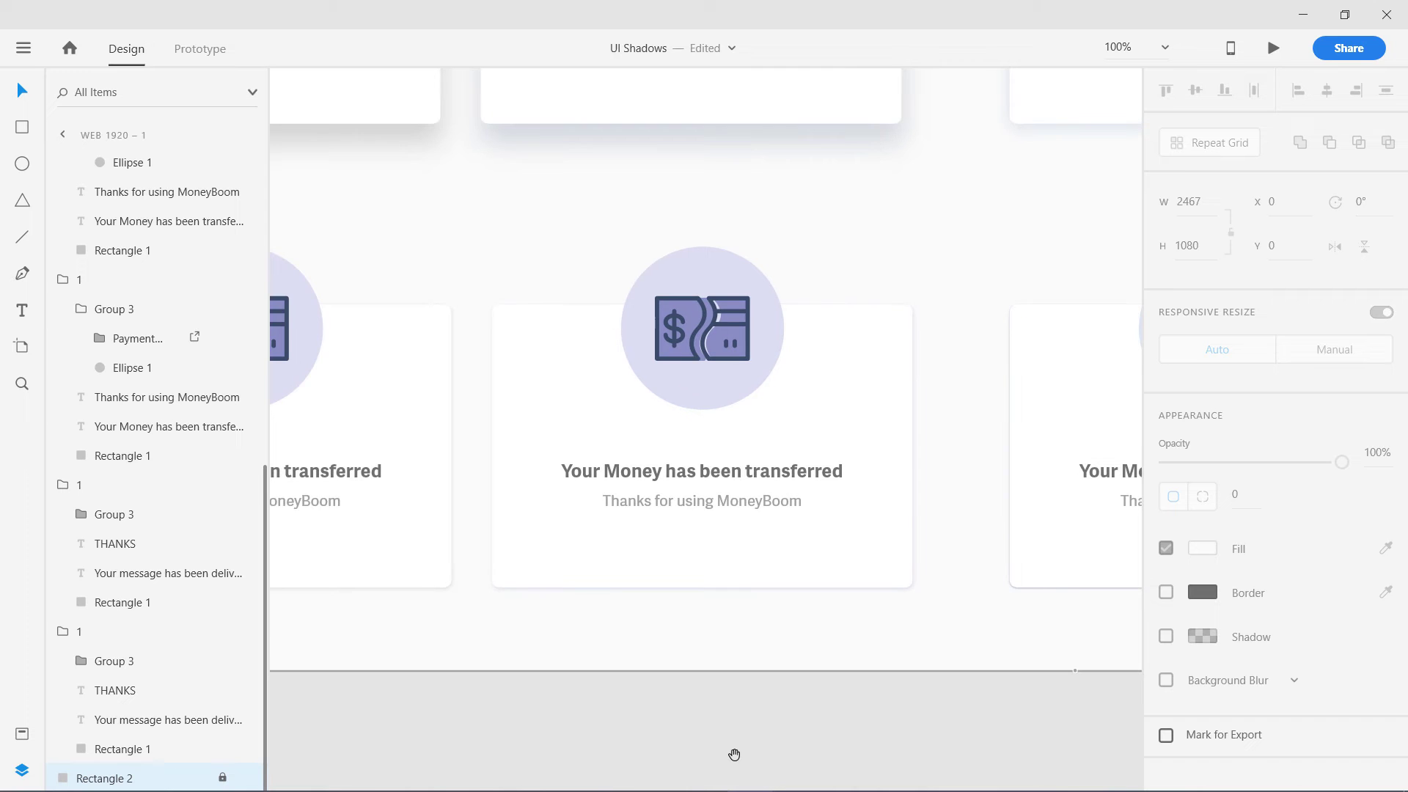
{"action": "left_click_drag", "start_coordinate": [624, 641], "coordinate": [732, 651]}
{"action": "left_click_drag", "start_coordinate": [707, 565], "coordinate": [708, 671]}
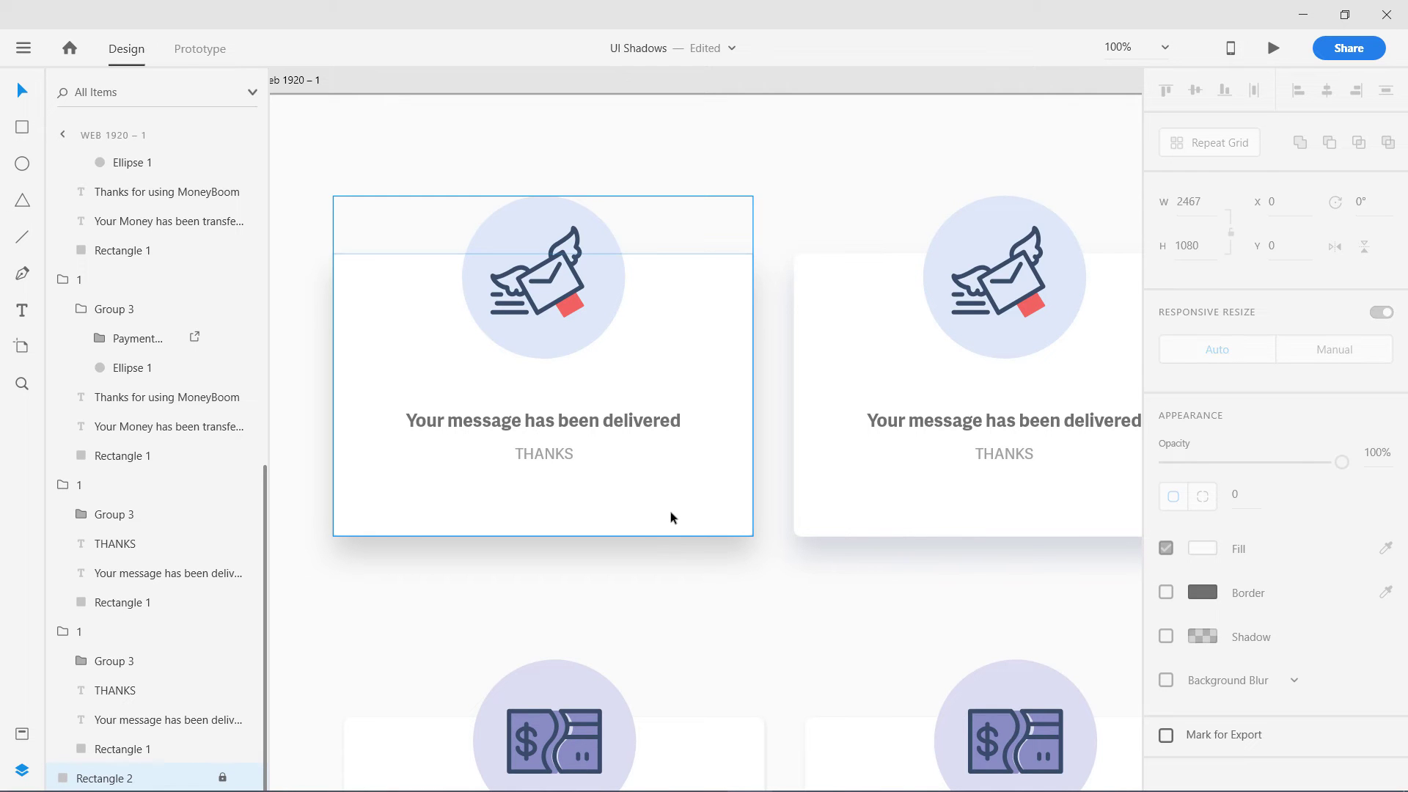
{"action": "scroll", "coordinate": [737, 517], "scroll_direction": "down", "scroll_amount": 3}
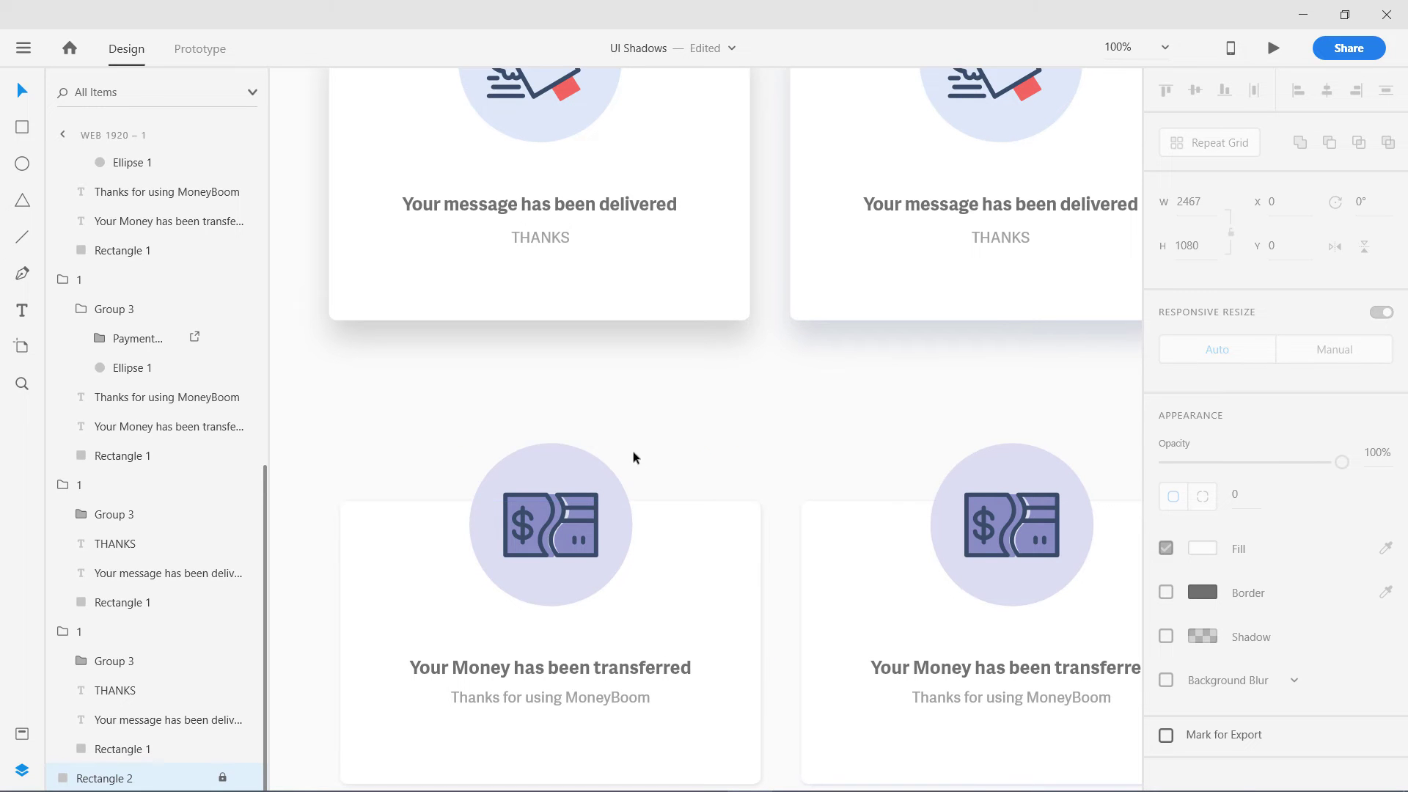
{"action": "left_click_drag", "start_coordinate": [635, 399], "coordinate": [694, 630]}
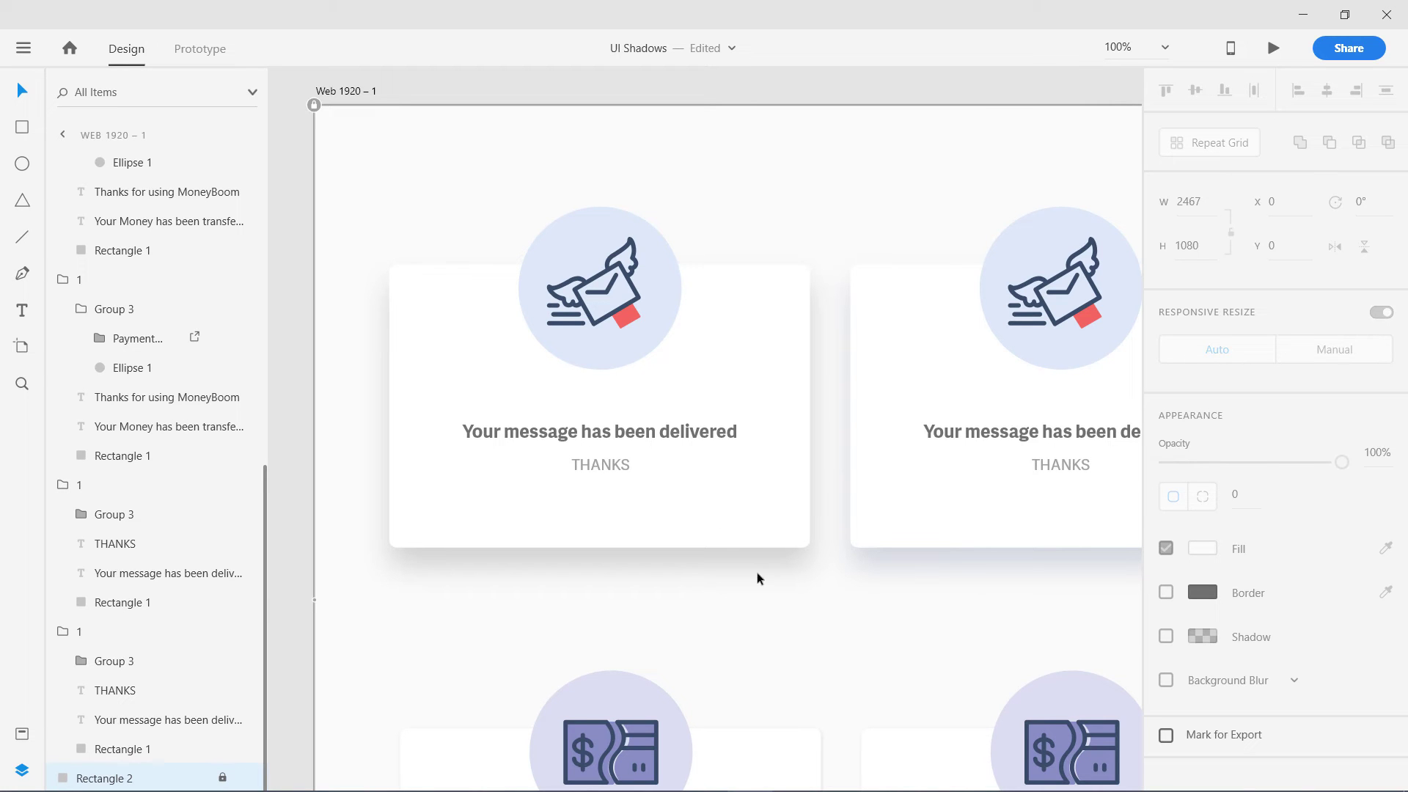
Step: Set the shadow's X offset to 8 on the first message-delivered card's white rectangle
{"action": "left_click", "coordinate": [717, 501]}
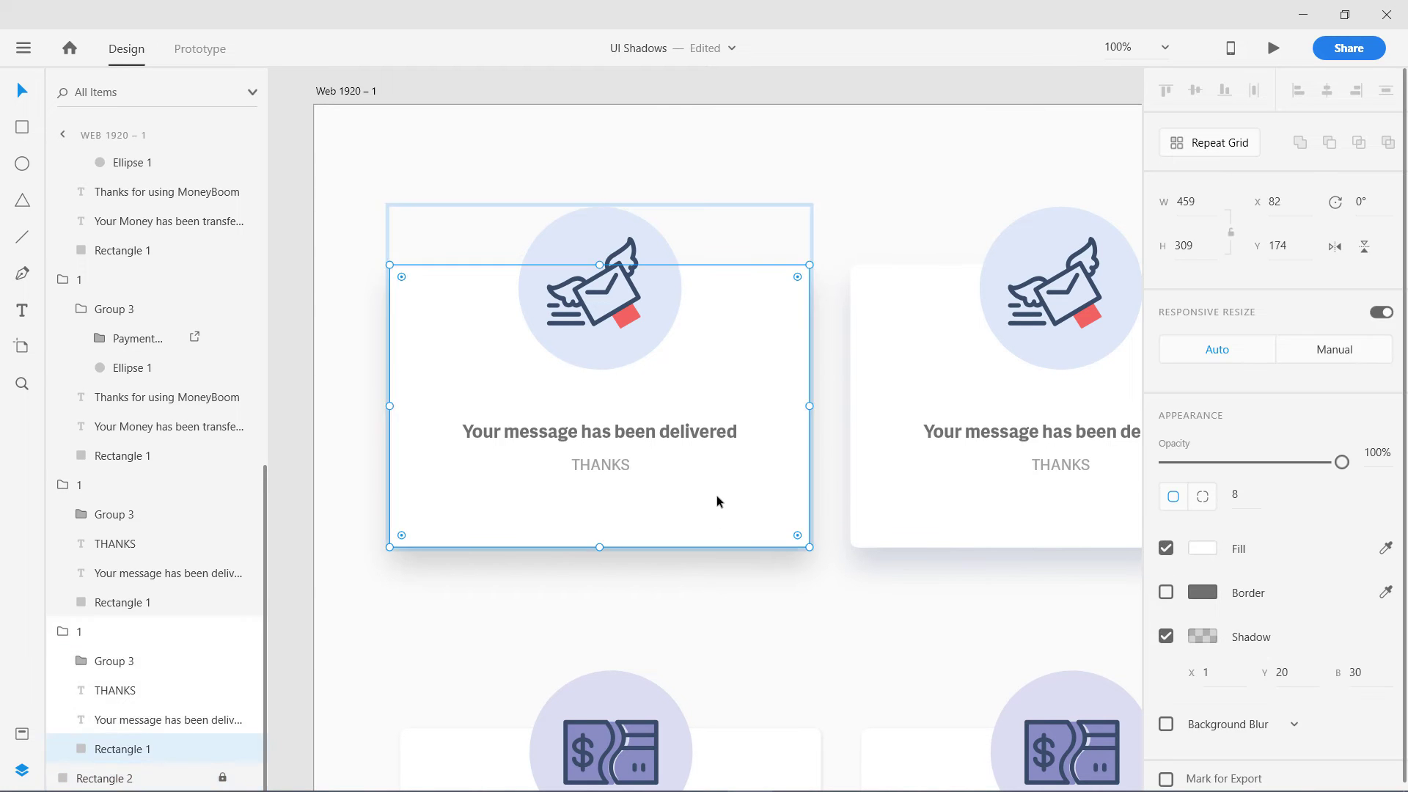
{"action": "scroll", "coordinate": [1251, 691], "scroll_direction": "down", "scroll_amount": 1}
{"action": "left_click", "coordinate": [1211, 663]}
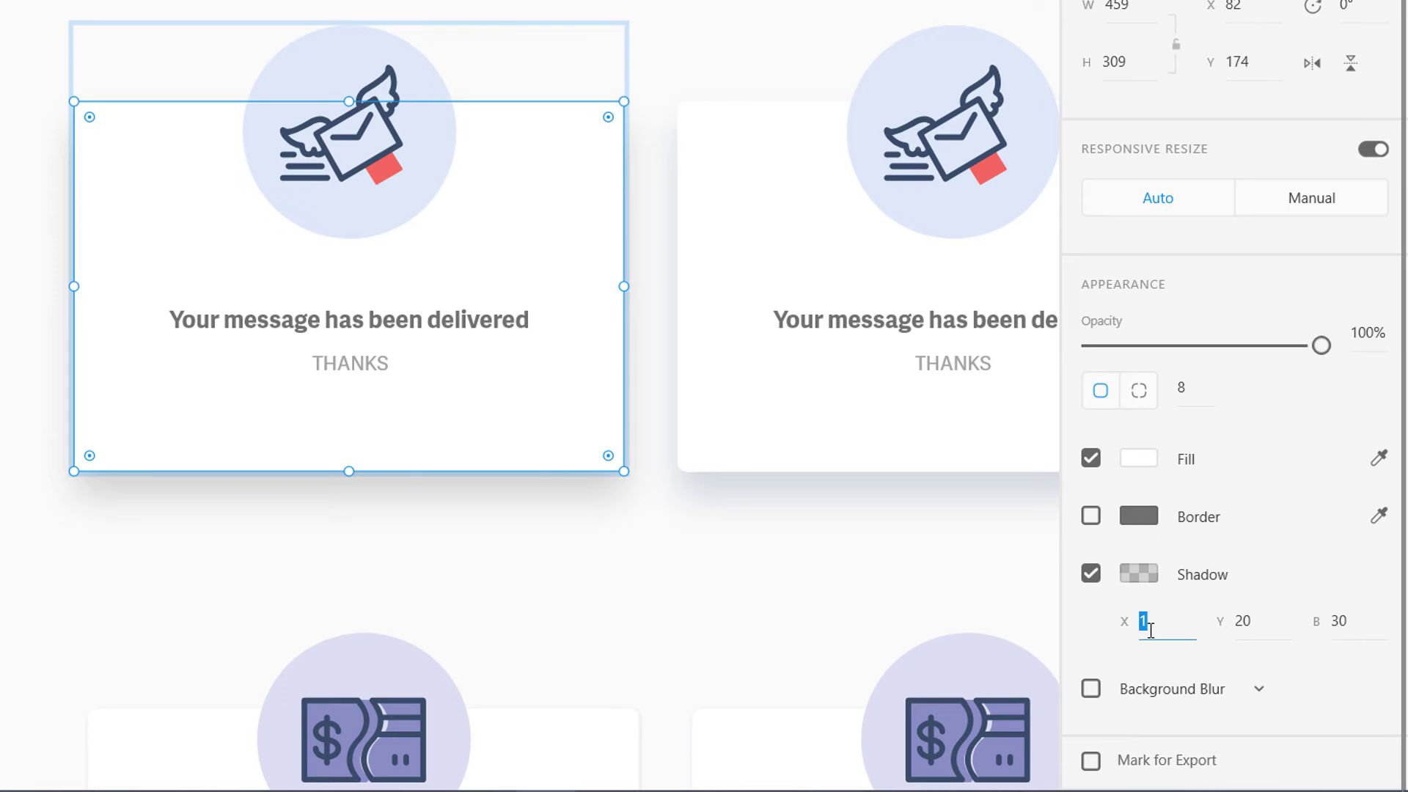
{"action": "type", "text": "4"}
{"action": "key", "text": "BackSpace"}
{"action": "type", "text": "8"}
{"action": "key", "text": "Return"}
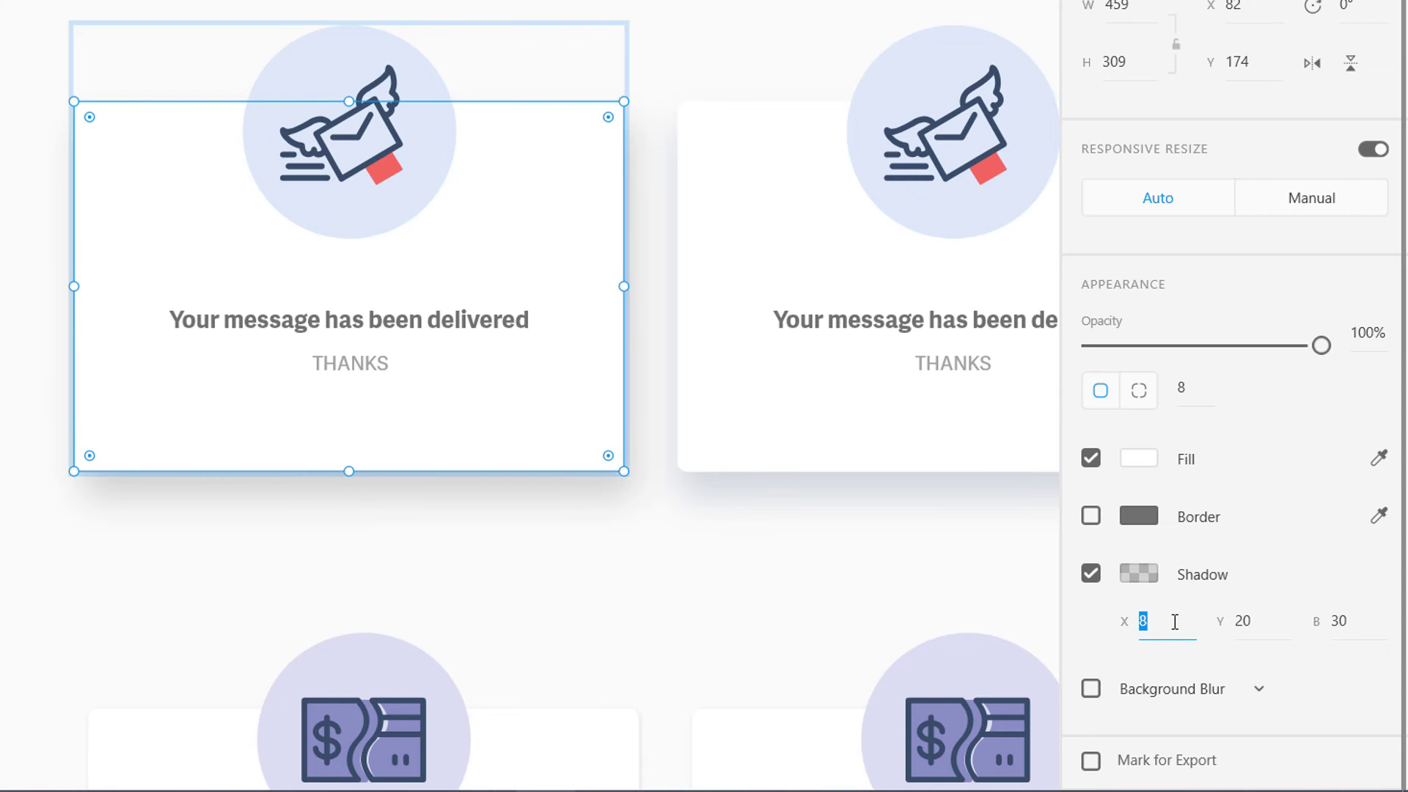
{"action": "left_click", "coordinate": [717, 592]}
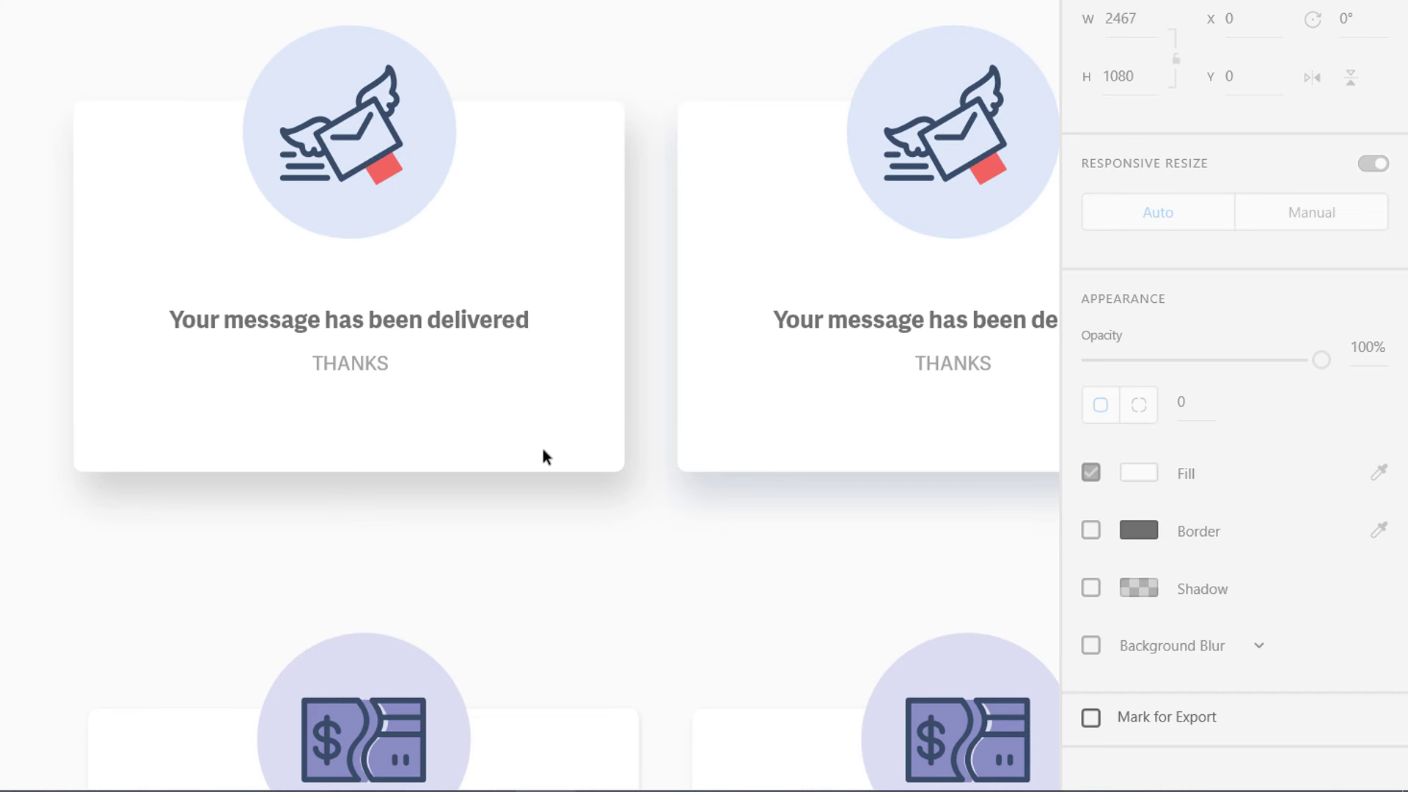
Step: Set the shadow's X offset to -8 on the first message-delivered card's white rectangle
{"action": "left_click", "coordinate": [532, 426]}
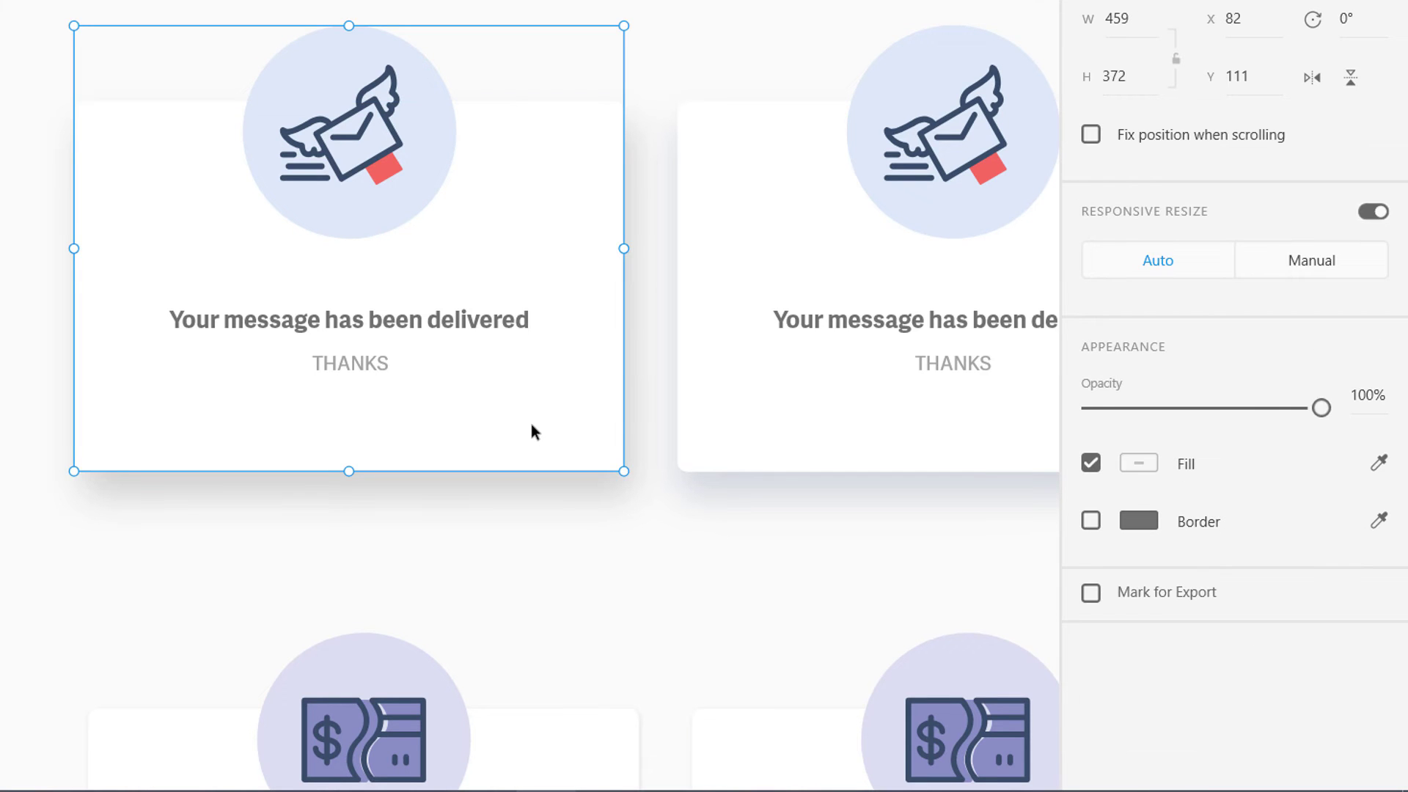
{"action": "double_click", "coordinate": [531, 424]}
{"action": "left_click", "coordinate": [1147, 635]}
{"action": "left_click_drag", "start_coordinate": [1146, 635], "coordinate": [1133, 636]}
{"action": "type", "text": "-8"}
{"action": "key", "text": "Return"}
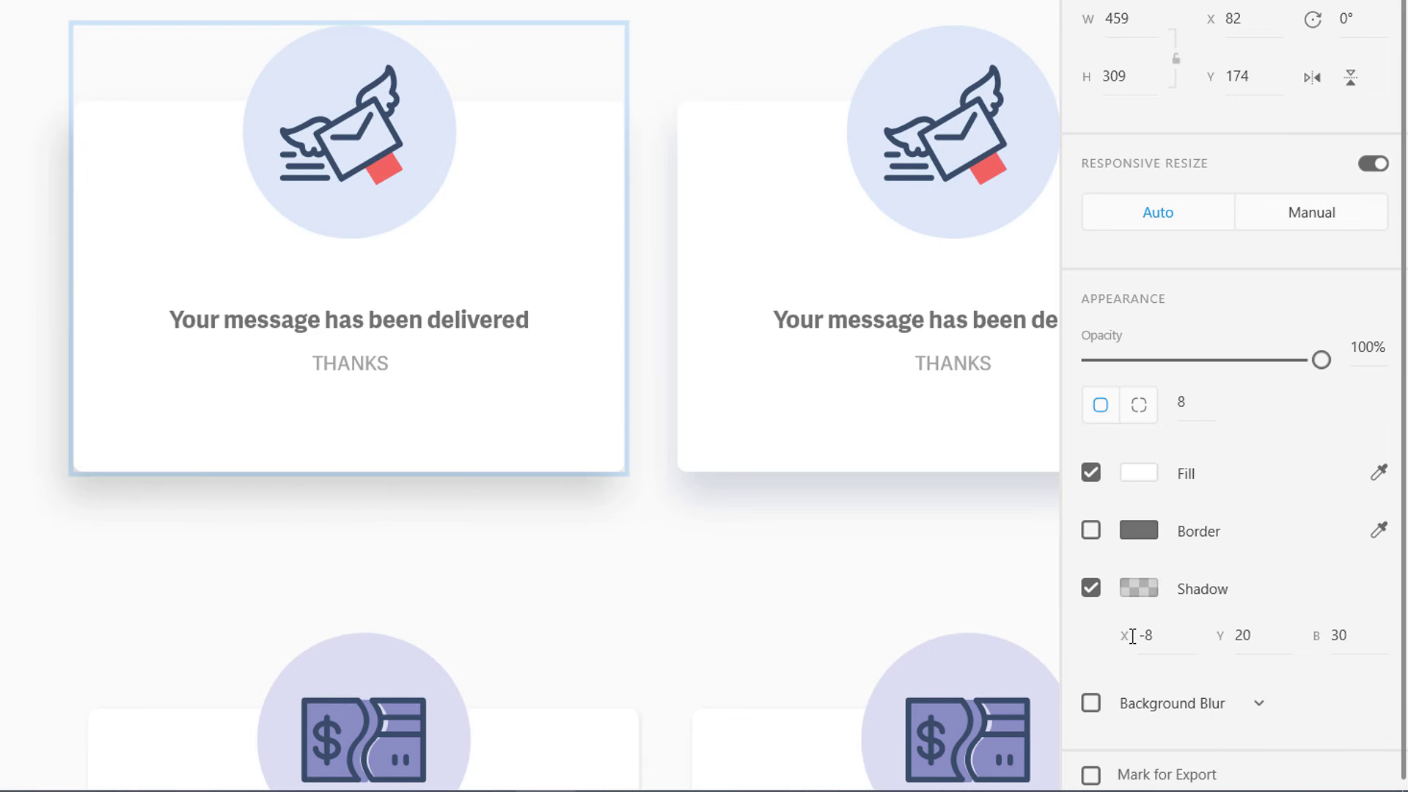
{"action": "left_click", "coordinate": [117, 614]}
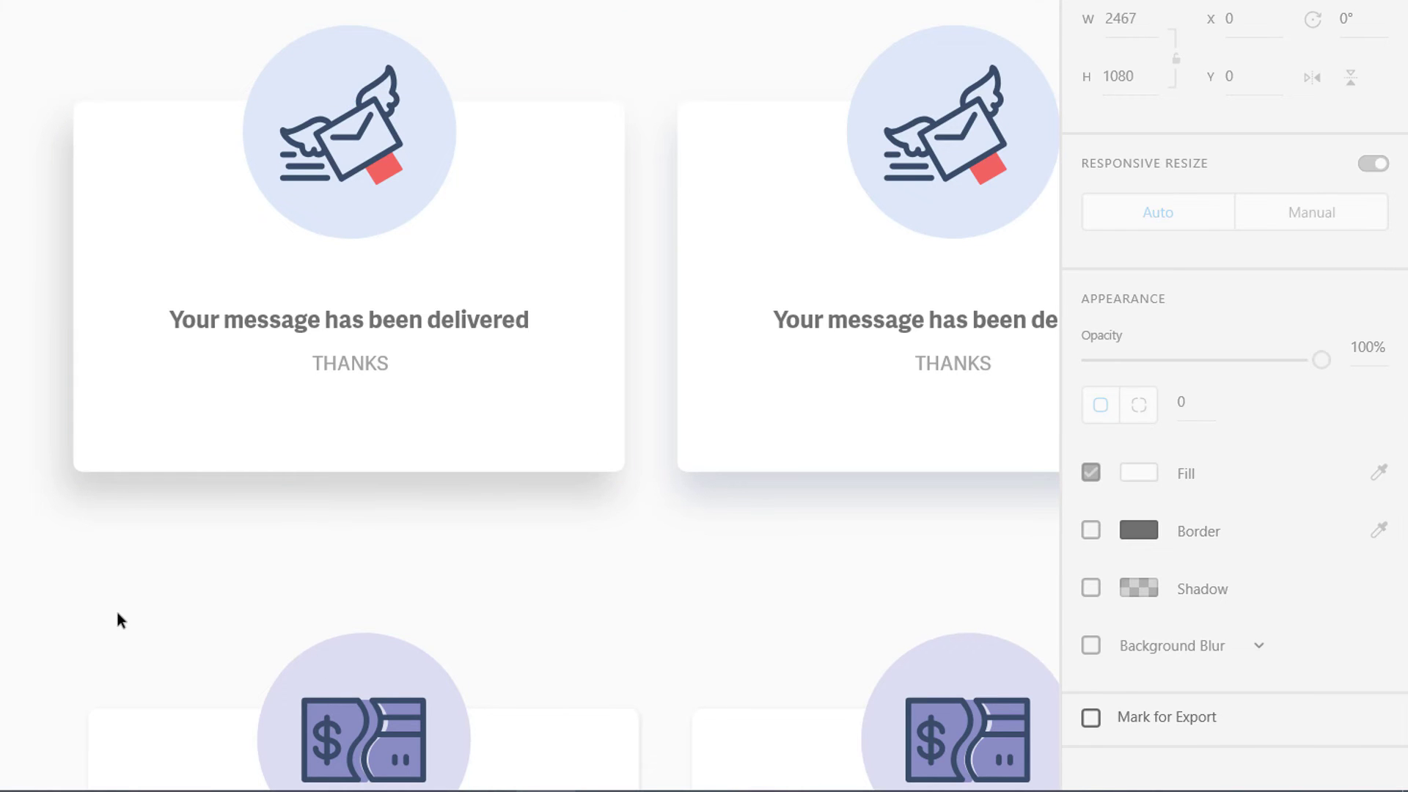
Step: Examine the Y offset and blur of the first message-delivered card's shadow and compare it with the neighbouring card's shadow
{"action": "left_click", "coordinate": [186, 430]}
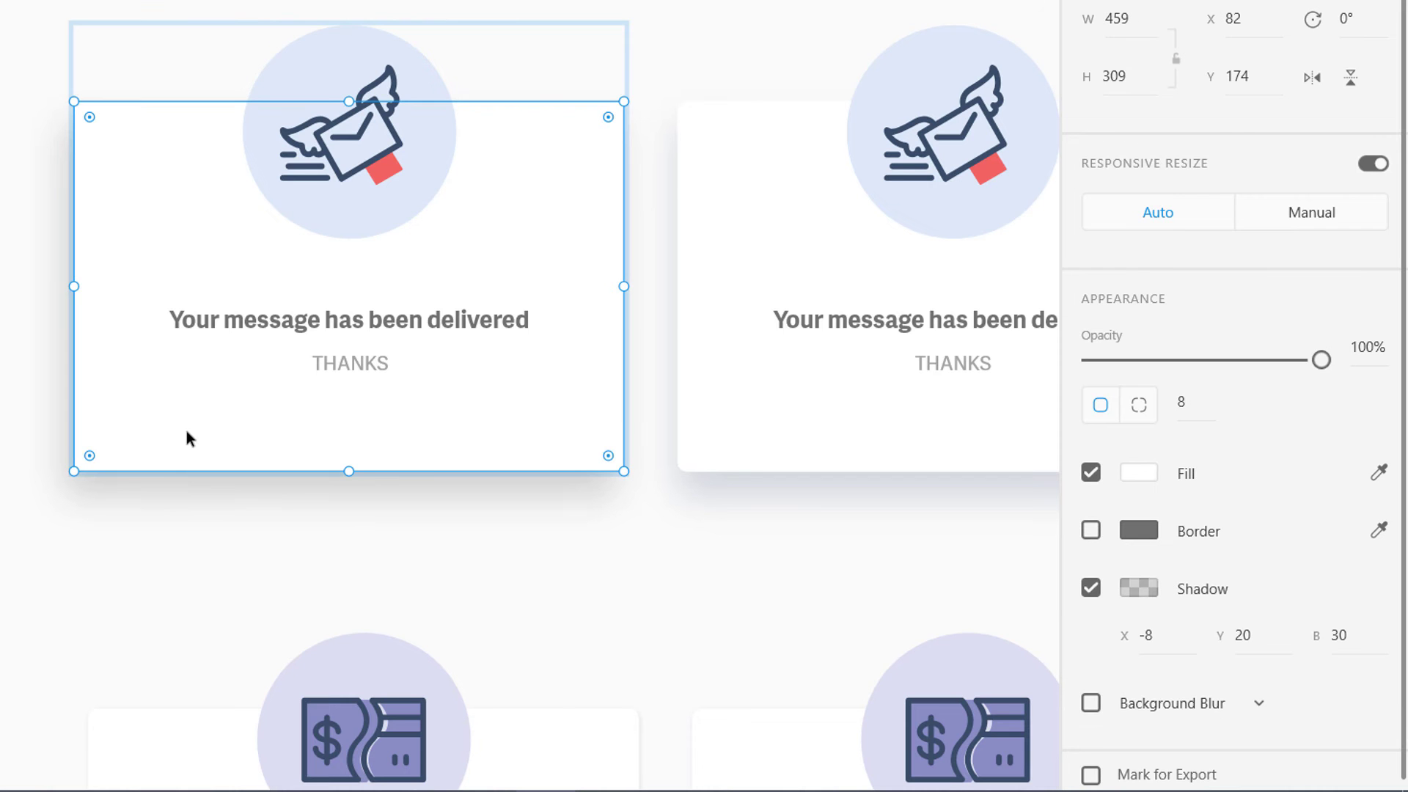
{"action": "left_click", "coordinate": [1240, 637]}
{"action": "left_click", "coordinate": [1250, 641]}
{"action": "left_click", "coordinate": [1346, 638]}
{"action": "left_click", "coordinate": [663, 569]}
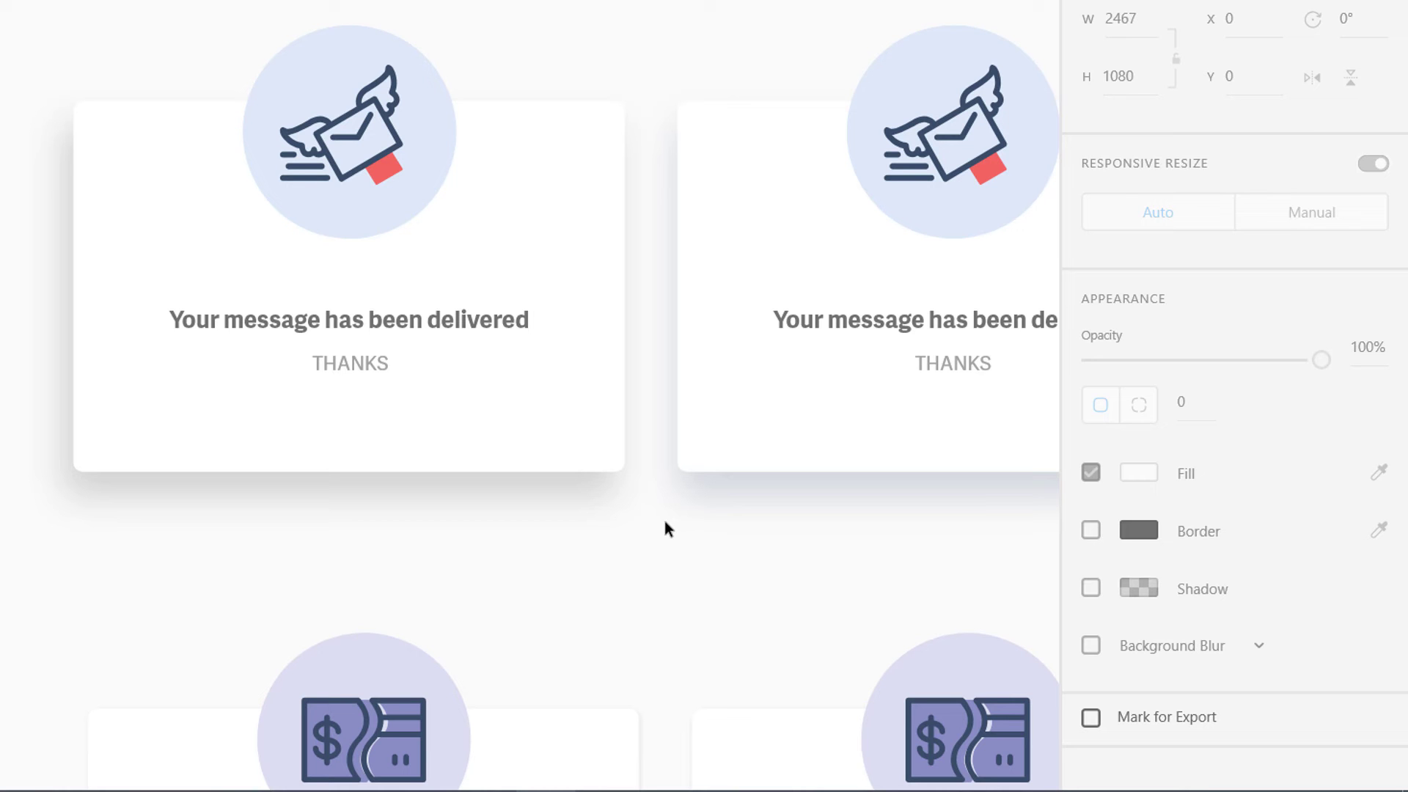
{"action": "left_click_drag", "start_coordinate": [634, 521], "coordinate": [433, 528]}
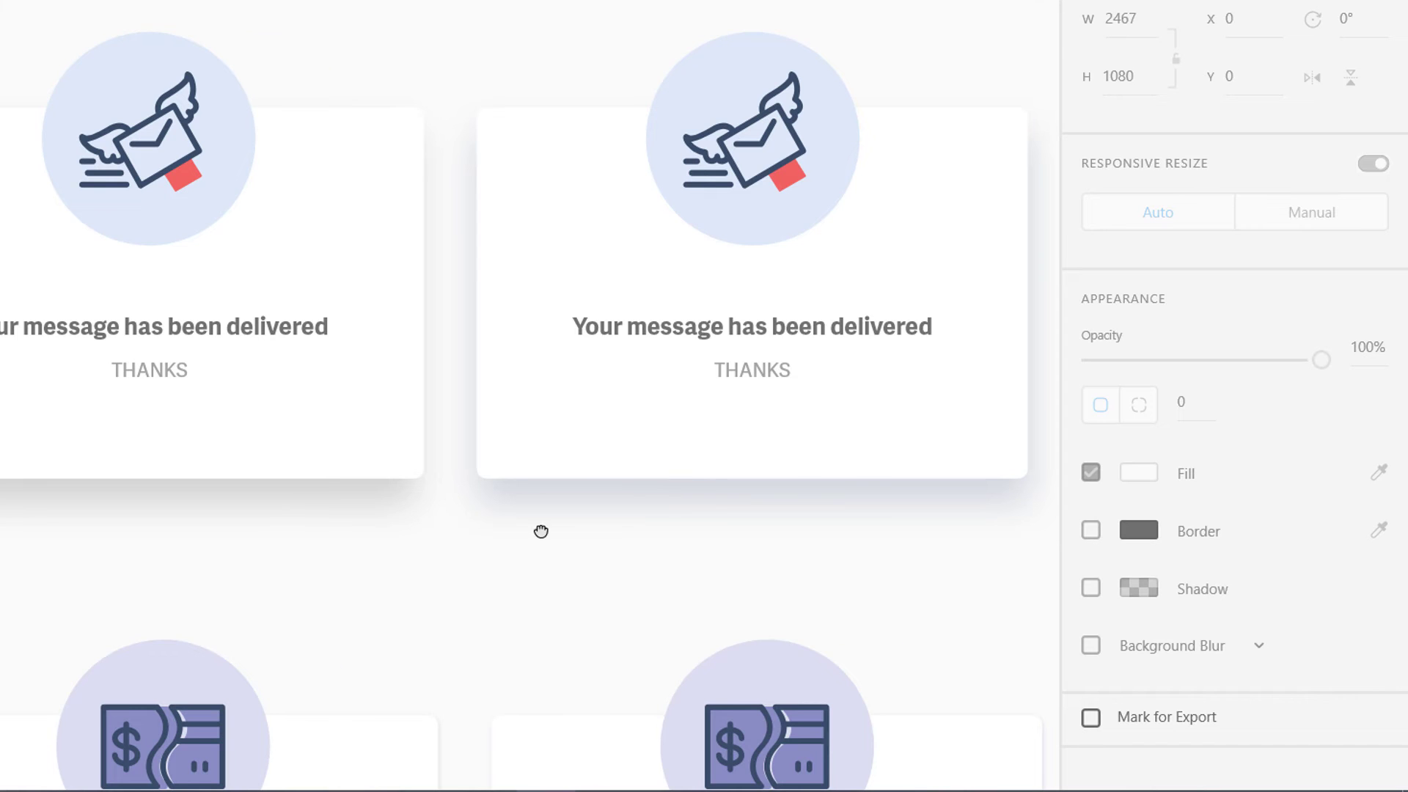
{"action": "scroll", "coordinate": [541, 531], "scroll_direction": "left", "scroll_amount": 3}
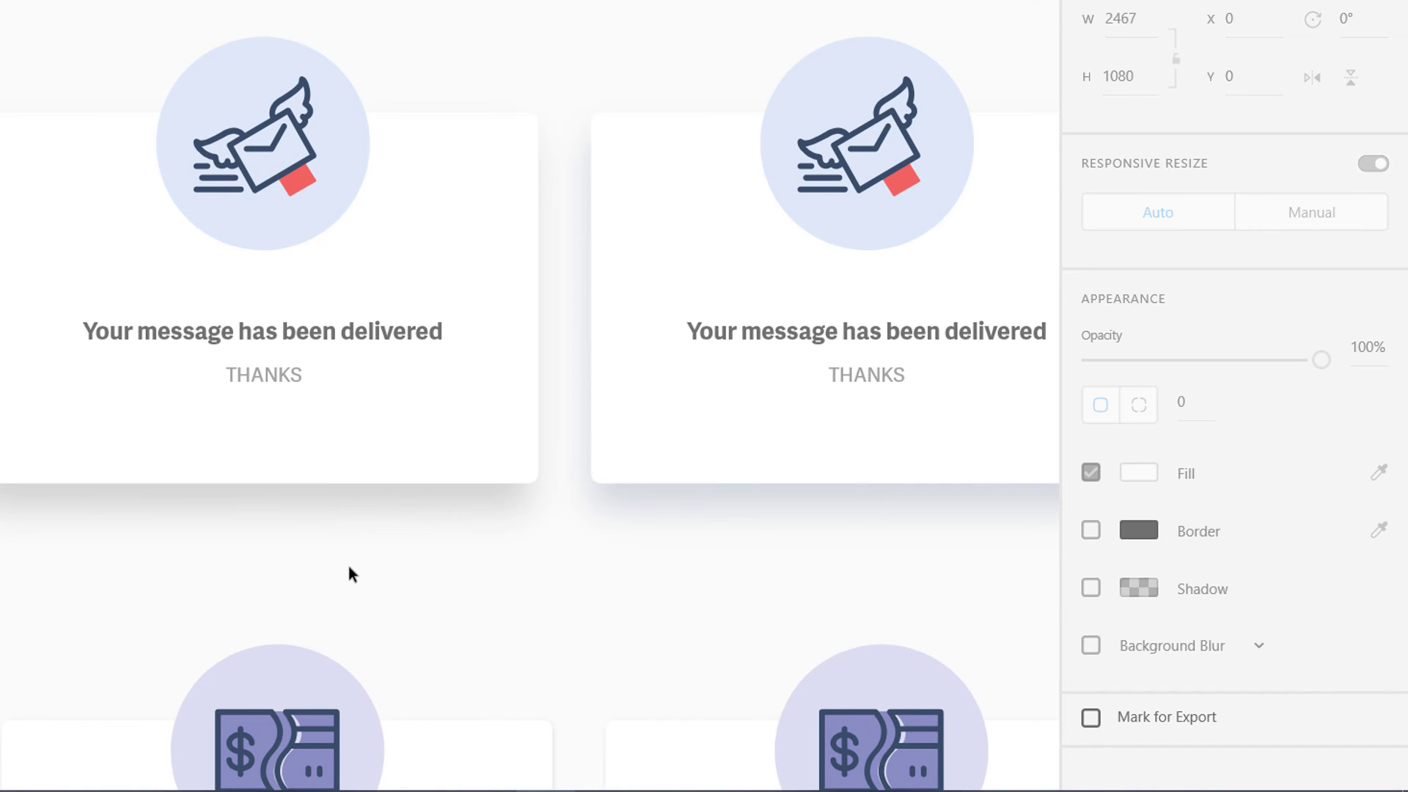
Step: Compare the two package-arrived cards and examine the shadow offsets and blur of the first one's white rectangle
{"action": "scroll", "coordinate": [603, 601], "scroll_direction": "right", "scroll_amount": 5}
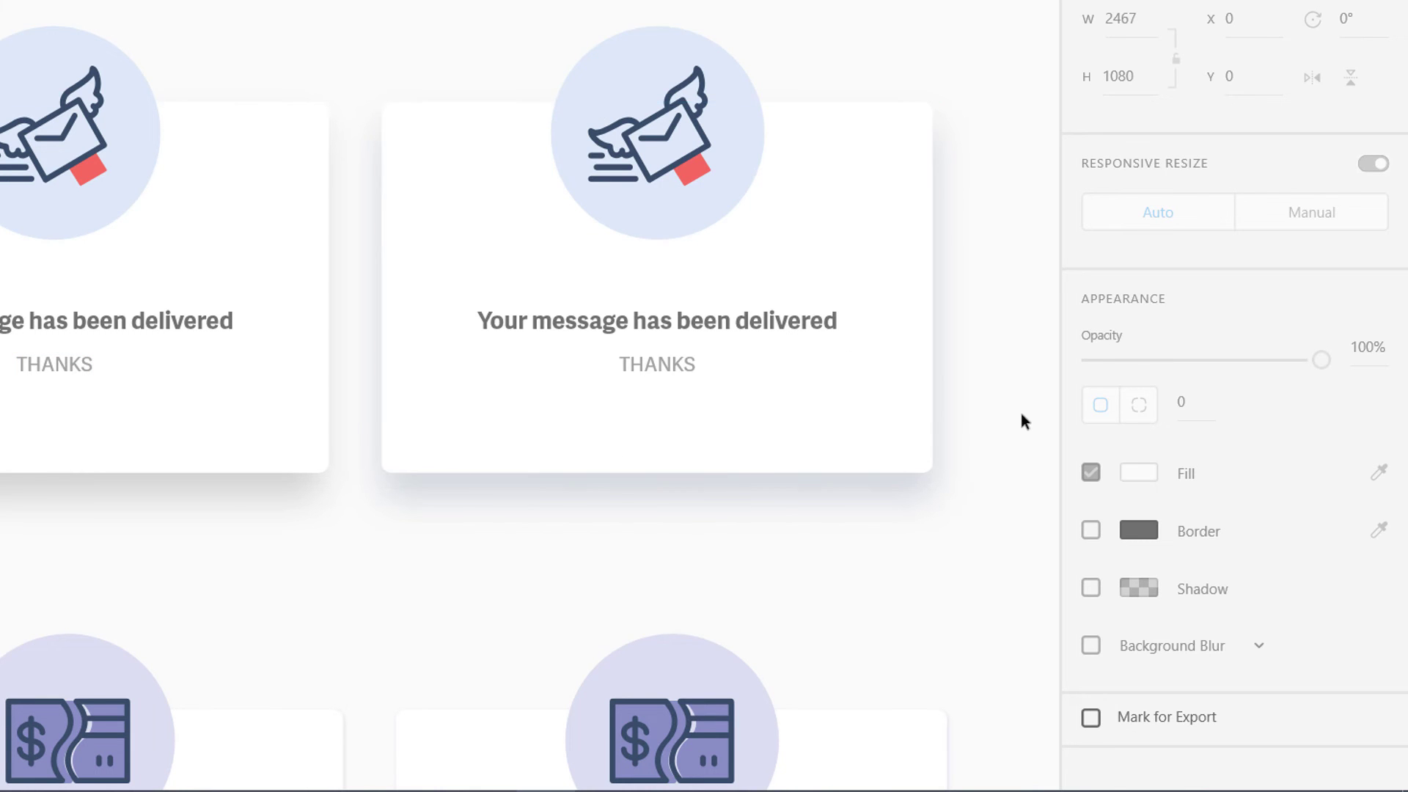
{"action": "left_click_drag", "start_coordinate": [1023, 455], "coordinate": [276, 396]}
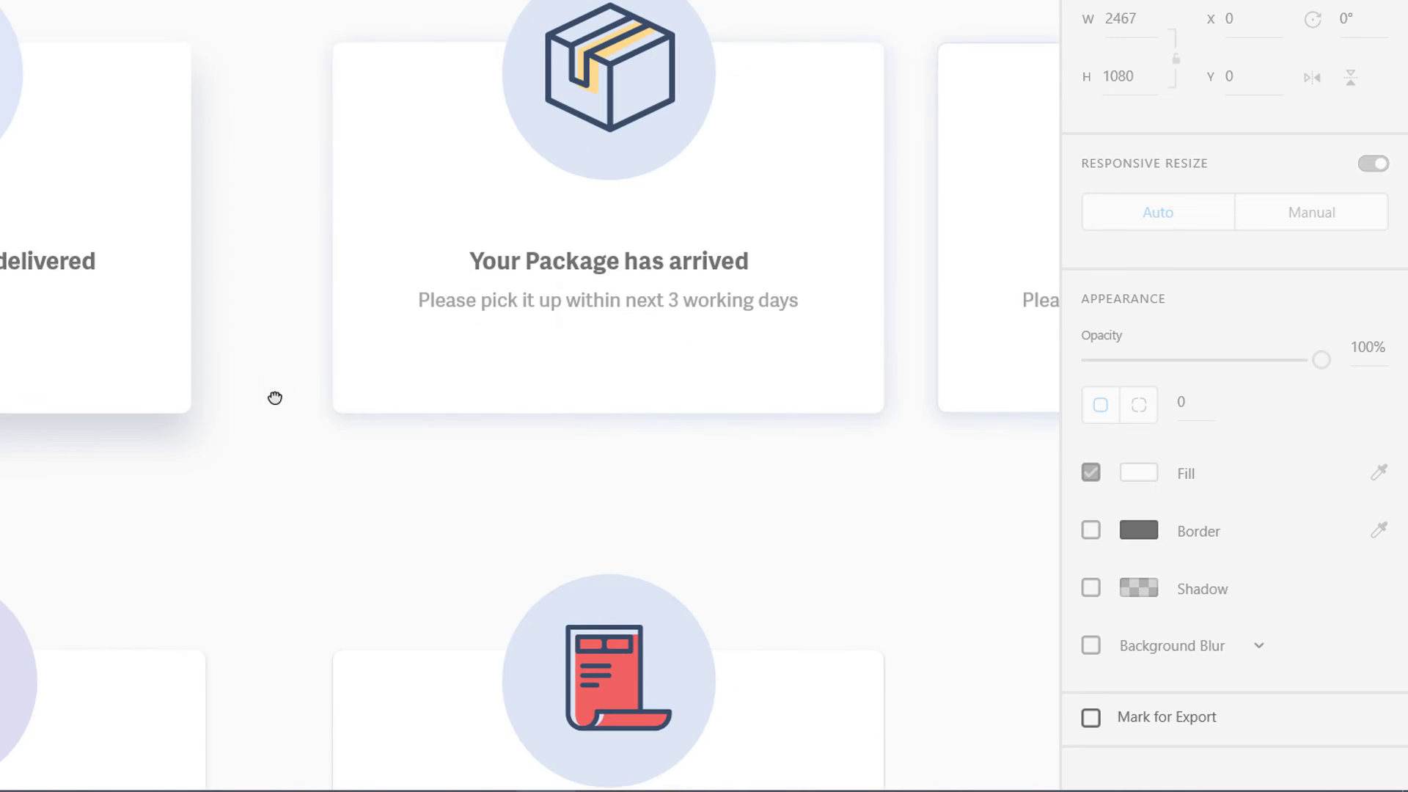
{"action": "left_click_drag", "start_coordinate": [611, 443], "coordinate": [256, 475]}
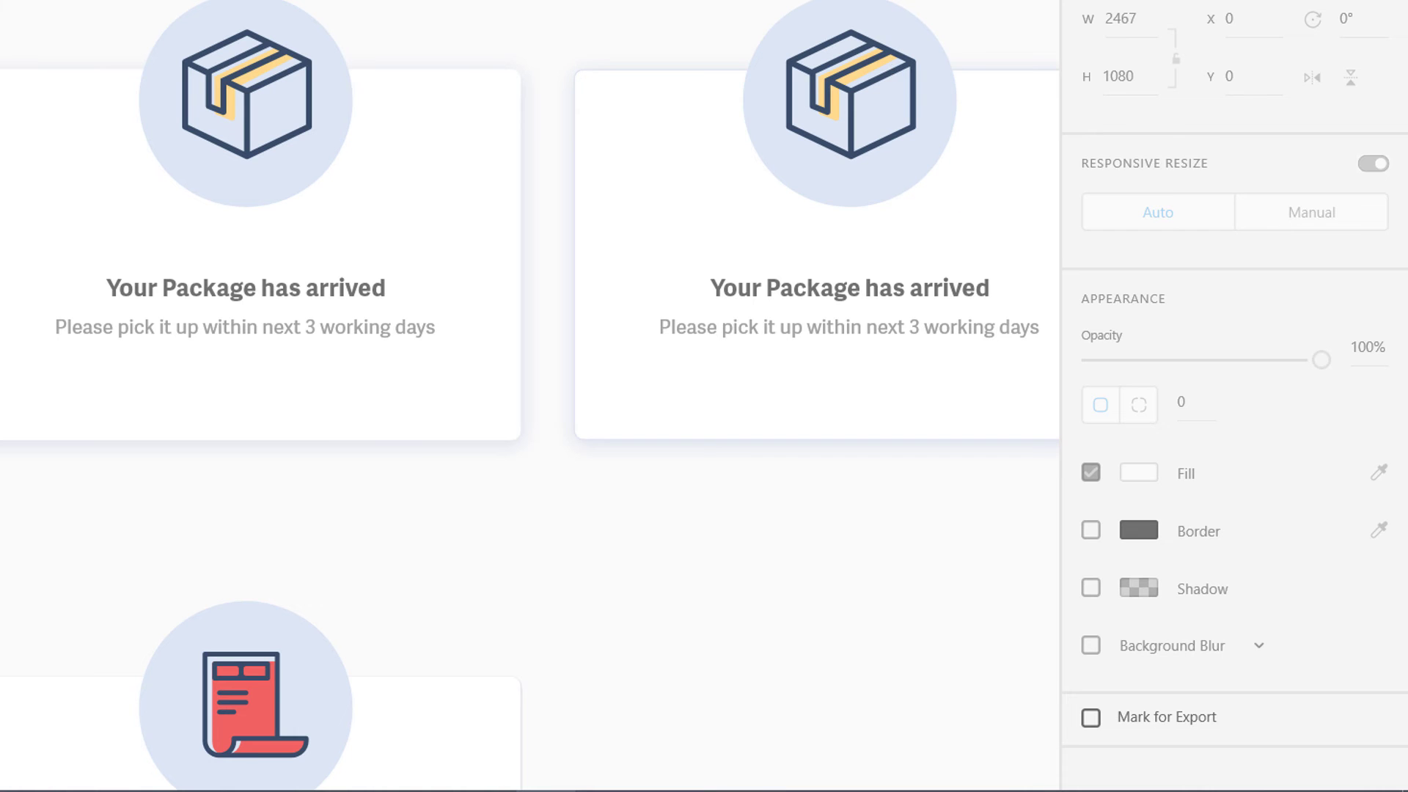
{"action": "scroll", "coordinate": [820, 1], "scroll_direction": "down", "scroll_amount": 2}
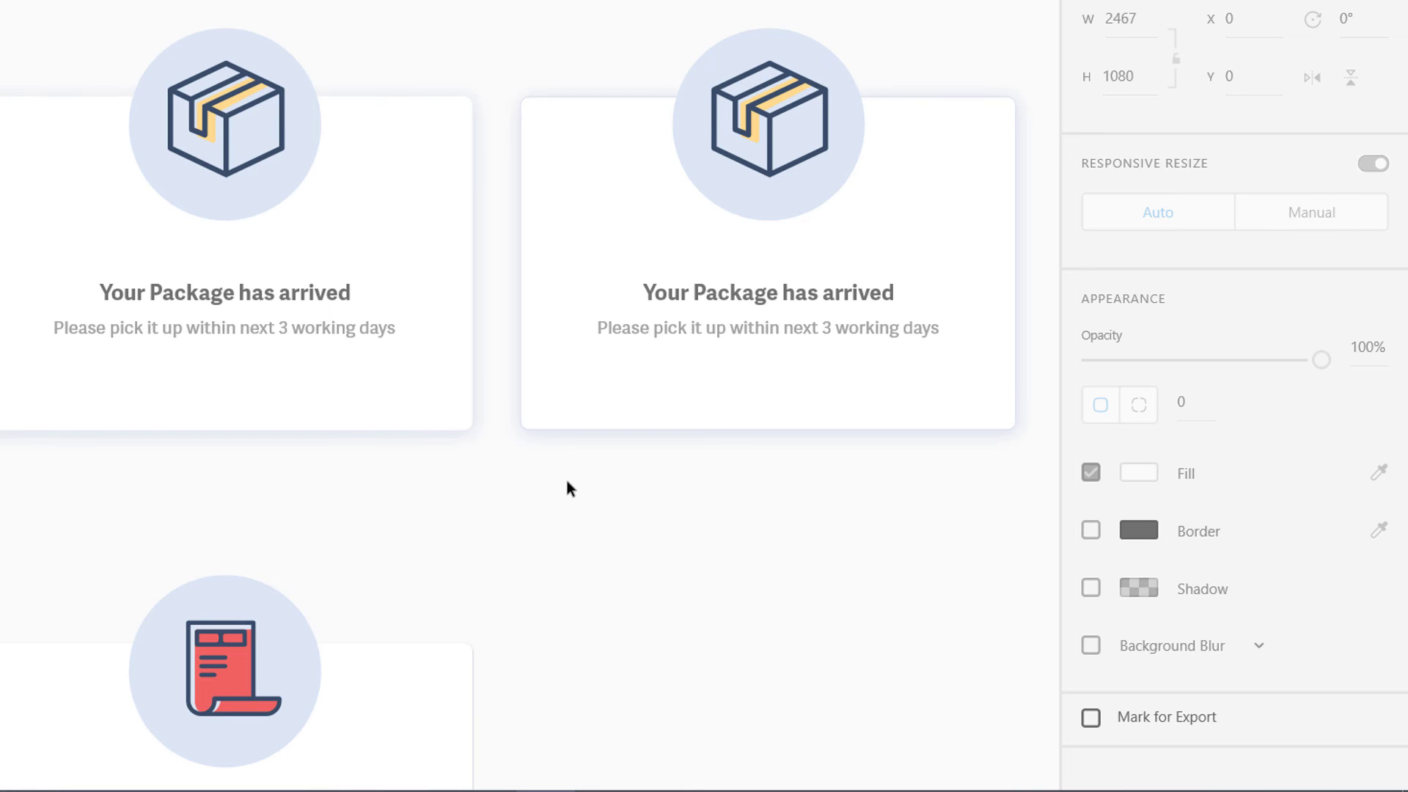
{"action": "left_click", "coordinate": [450, 385]}
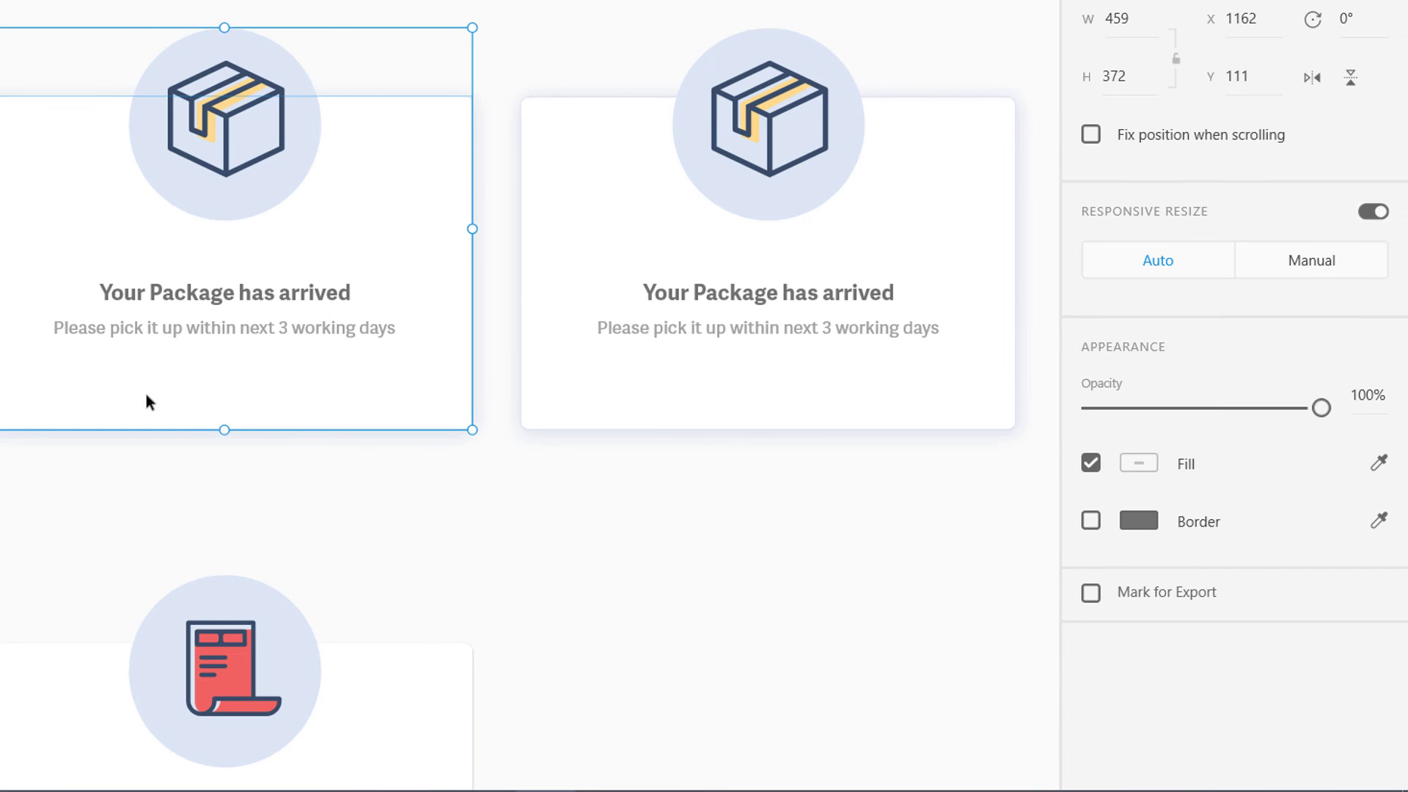
{"action": "scroll", "coordinate": [147, 396], "scroll_direction": "left", "scroll_amount": 5}
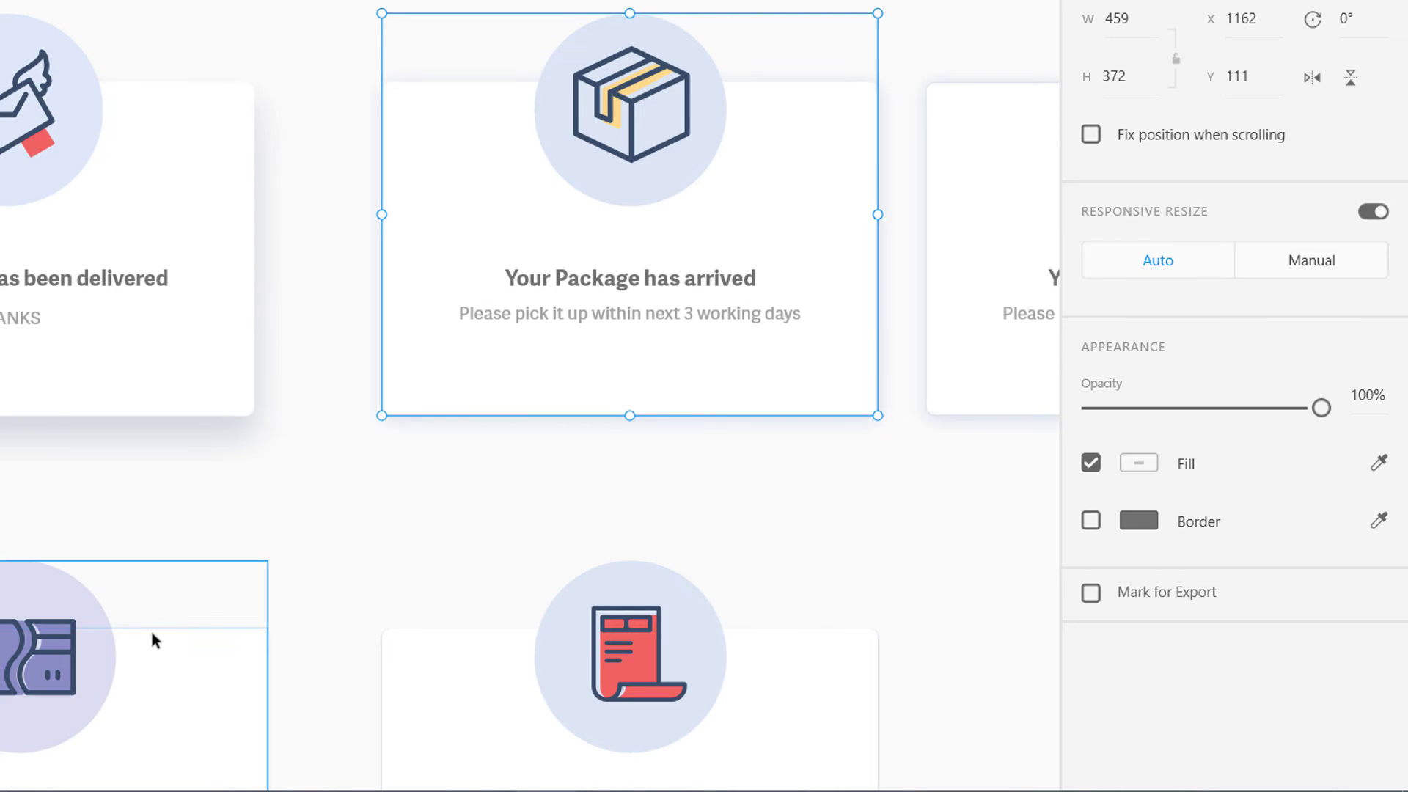
{"action": "scroll", "coordinate": [514, 513], "scroll_direction": "right", "scroll_amount": 4}
{"action": "scroll", "coordinate": [514, 514], "scroll_direction": "up", "scroll_amount": 1}
{"action": "left_click", "coordinate": [559, 542]}
{"action": "double_click", "coordinate": [617, 404]}
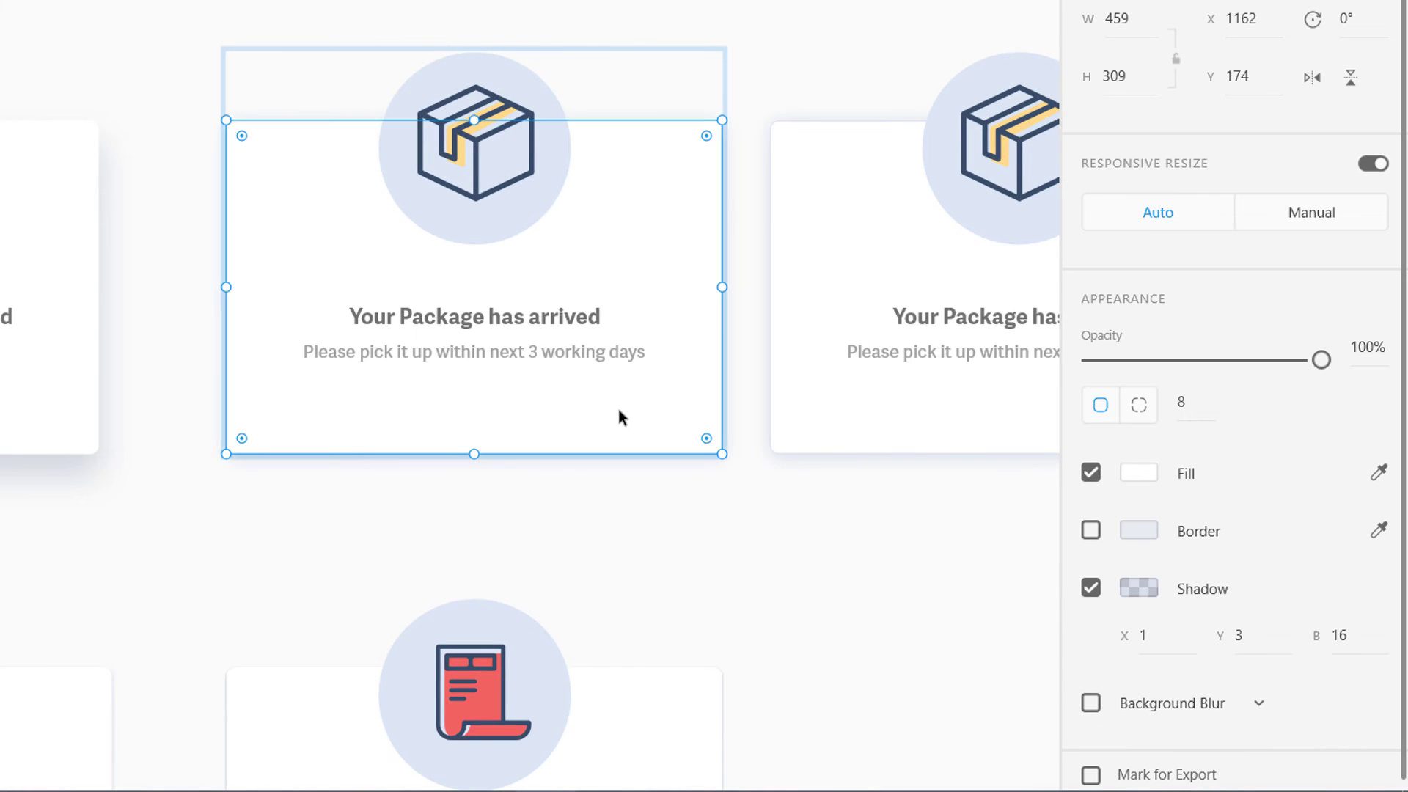
{"action": "left_click", "coordinate": [1158, 643]}
{"action": "key", "text": "Tab"}
{"action": "key", "text": "Tab"}
{"action": "left_click", "coordinate": [847, 602]}
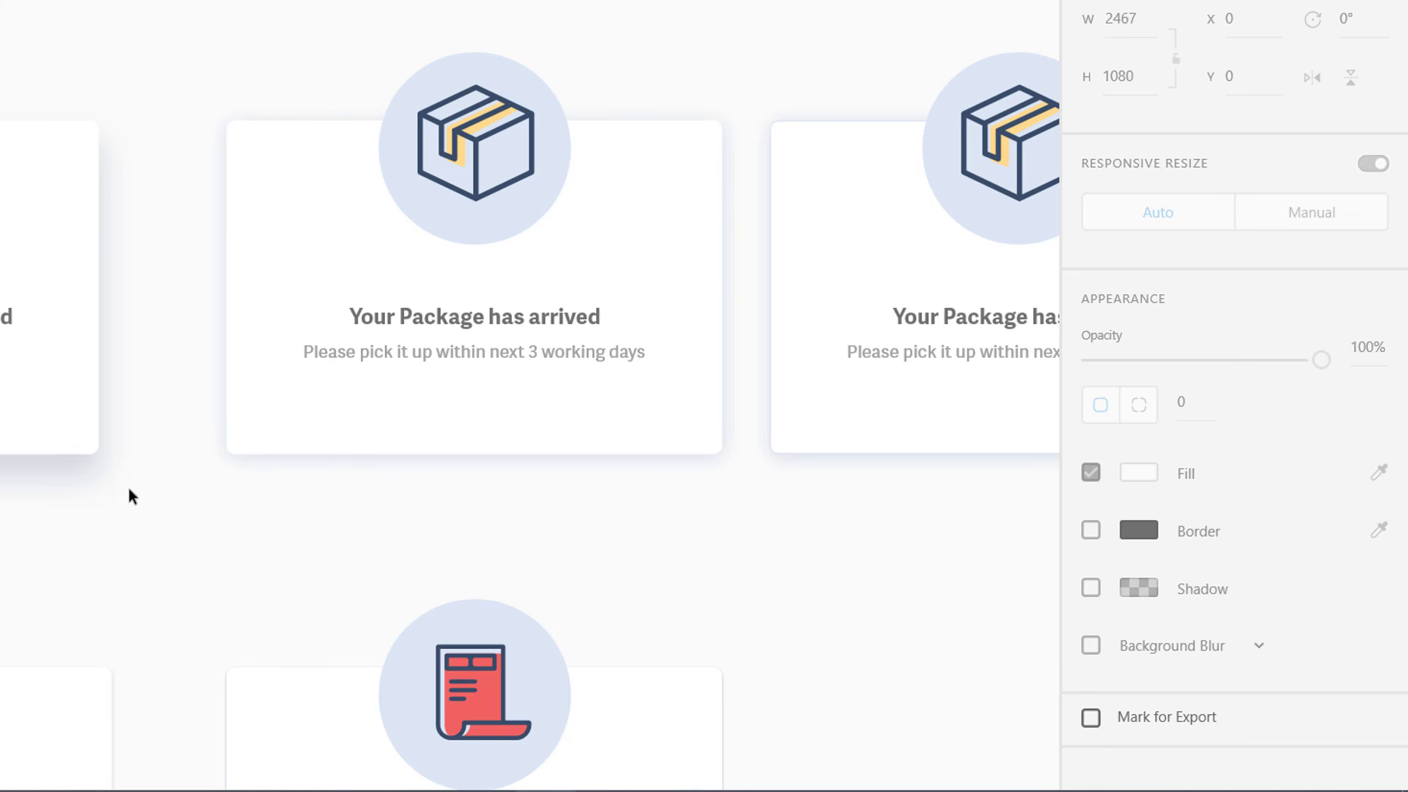
Step: Lighten the border colour of the second package-arrived card's white rectangle to #E6EBF2
{"action": "left_click_drag", "start_coordinate": [767, 501], "coordinate": [531, 483]}
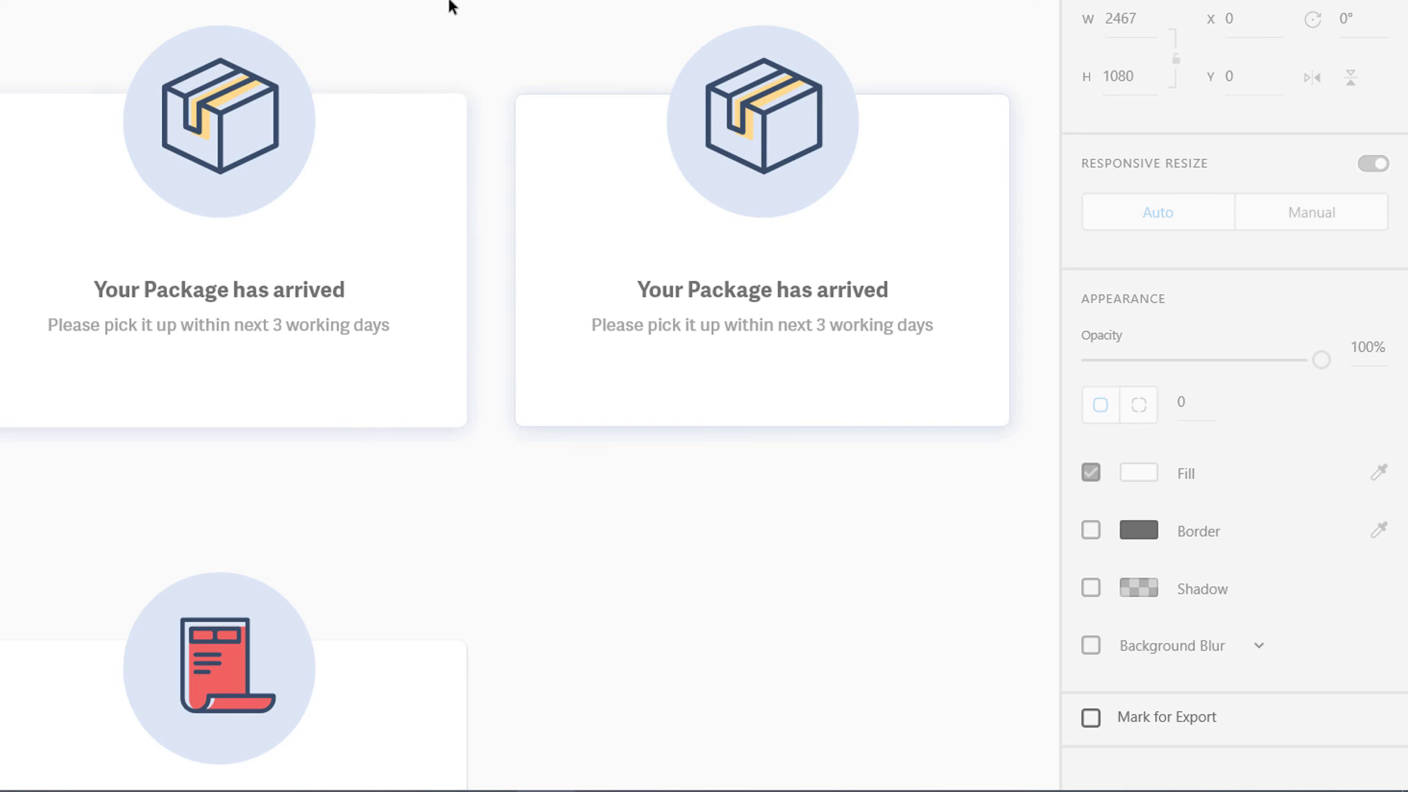
{"action": "key", "text": "ctrl+equal"}
{"action": "left_click_drag", "start_coordinate": [629, 76], "coordinate": [240, 107]}
{"action": "scroll", "coordinate": [392, 66], "scroll_direction": "up", "scroll_amount": 3}
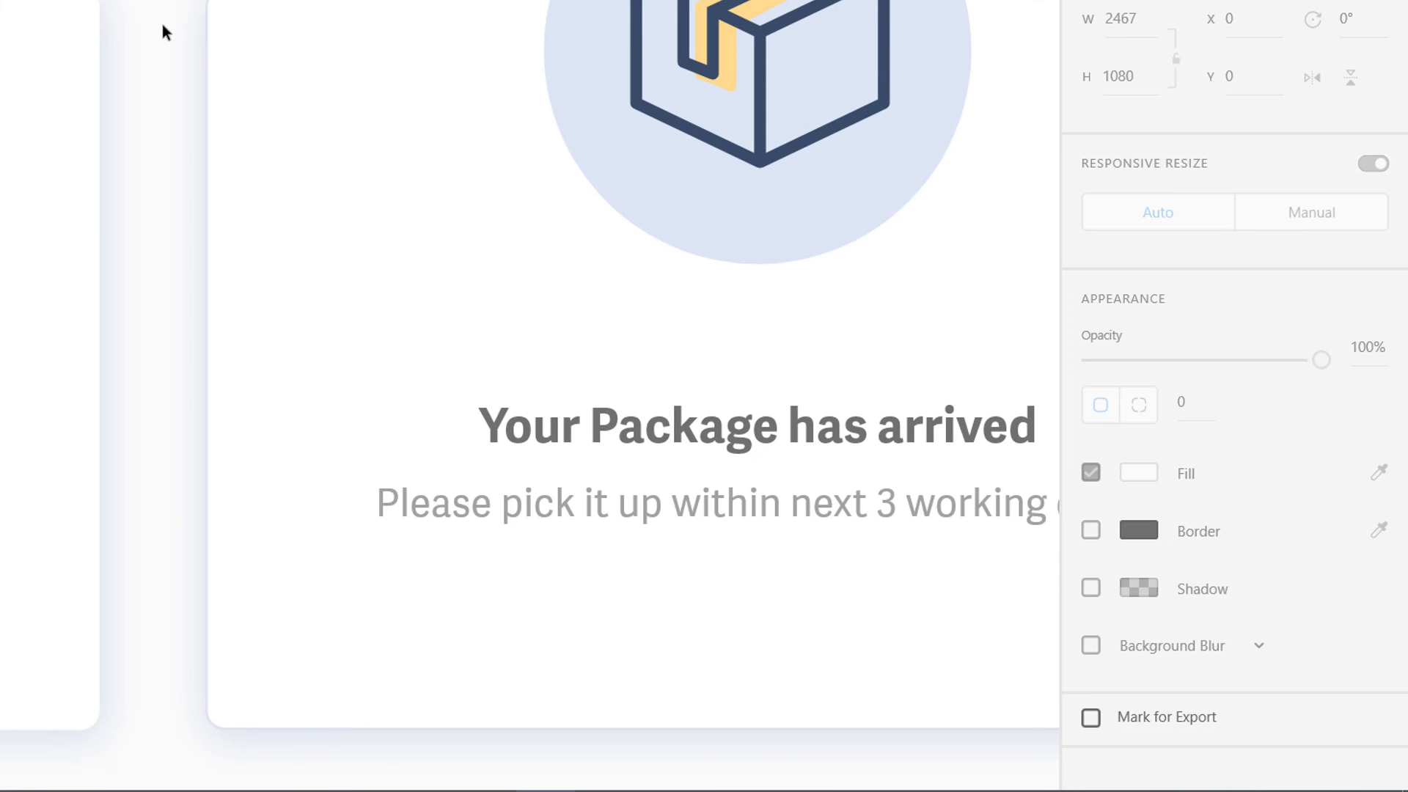
{"action": "scroll", "coordinate": [168, 75], "scroll_direction": "right", "scroll_amount": 3}
{"action": "scroll", "coordinate": [169, 74], "scroll_direction": "down", "scroll_amount": 2}
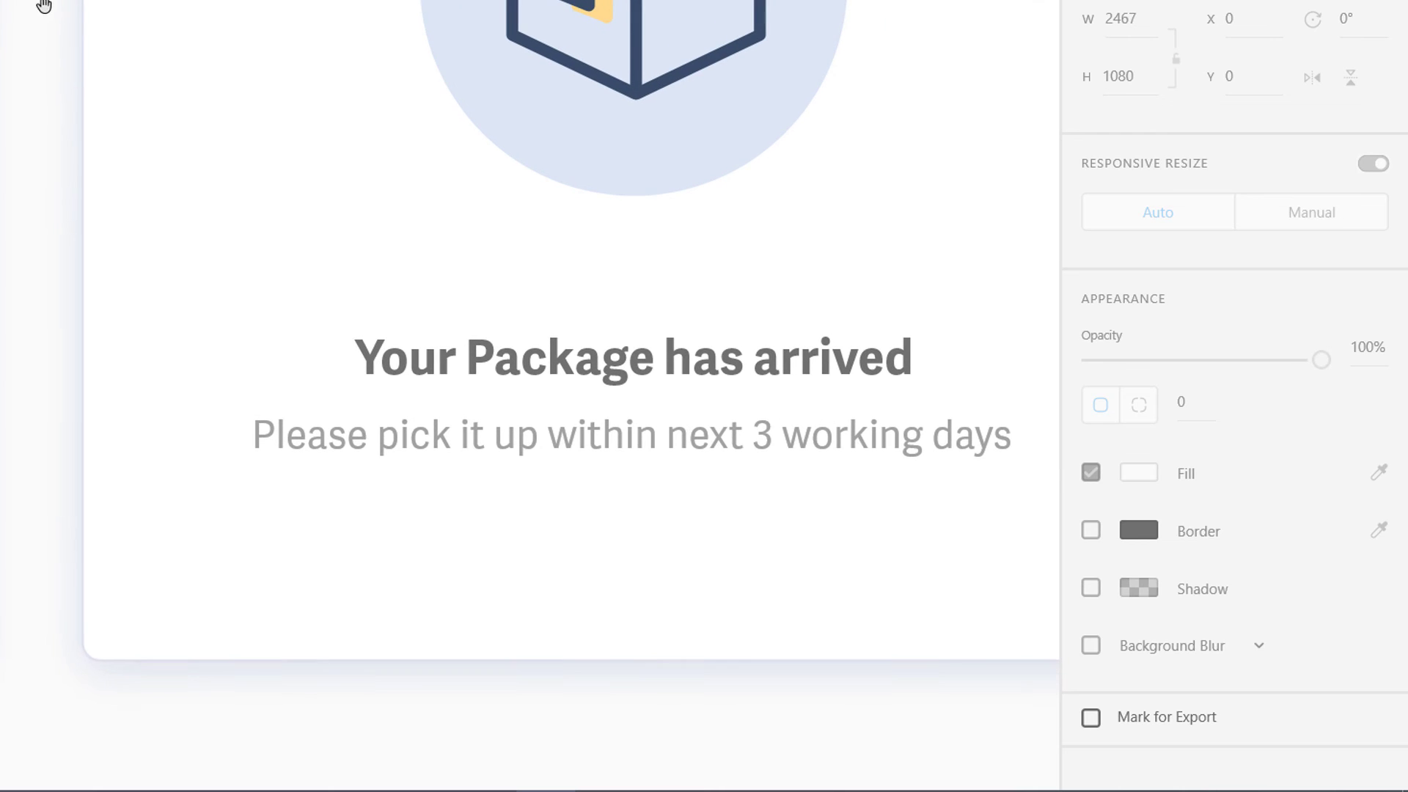
{"action": "left_click", "coordinate": [200, 82]}
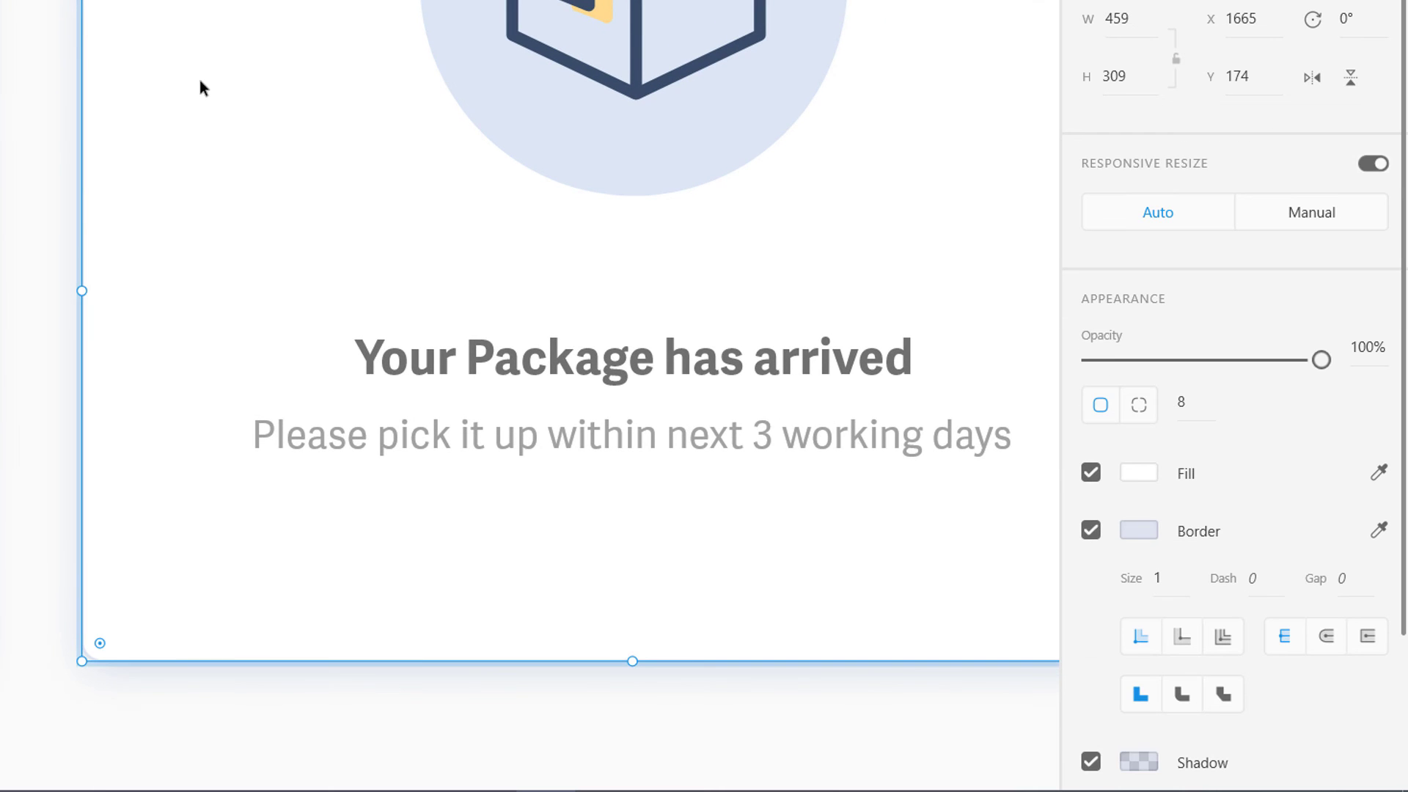
{"action": "left_click", "coordinate": [1137, 530]}
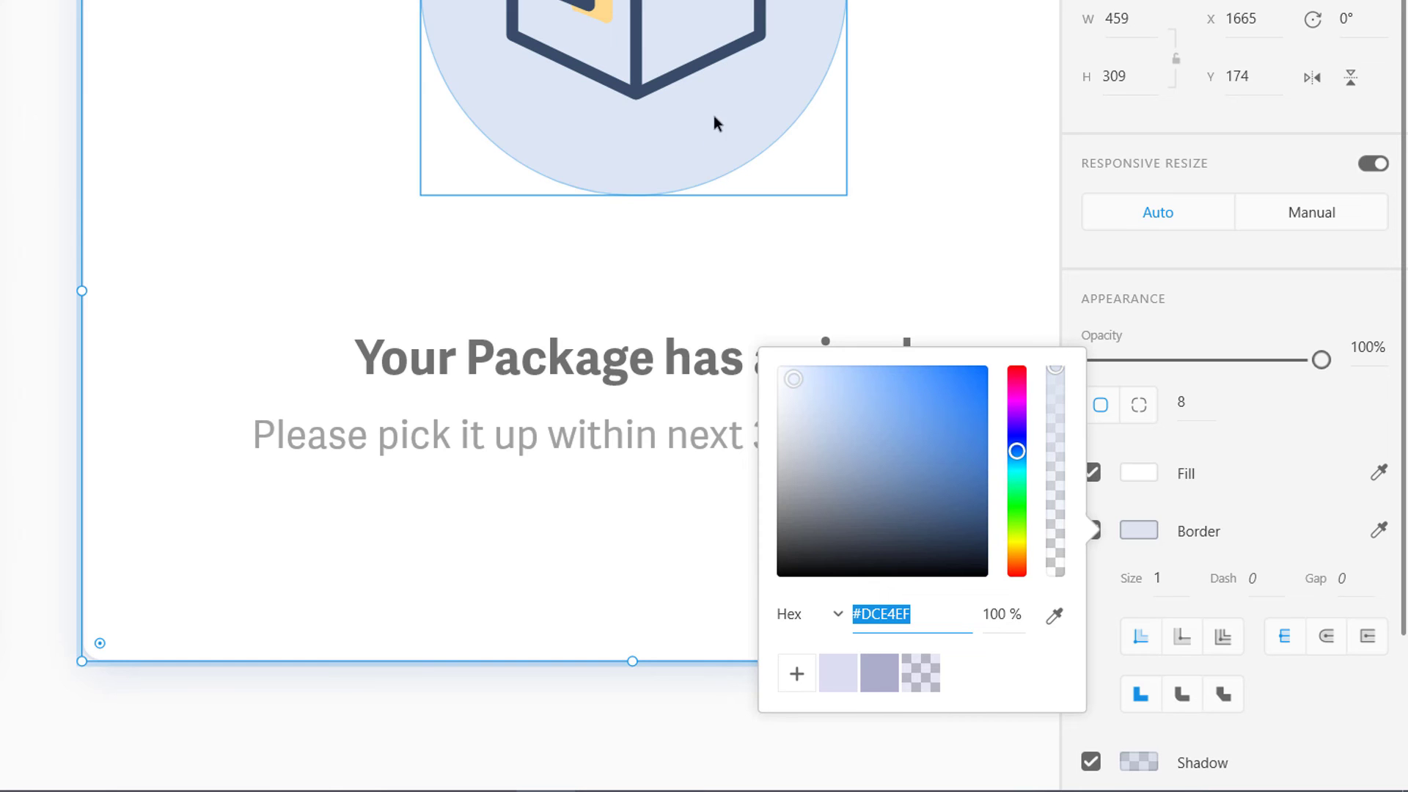
{"action": "left_click", "coordinate": [786, 375]}
{"action": "left_click_drag", "start_coordinate": [788, 375], "coordinate": [789, 377]}
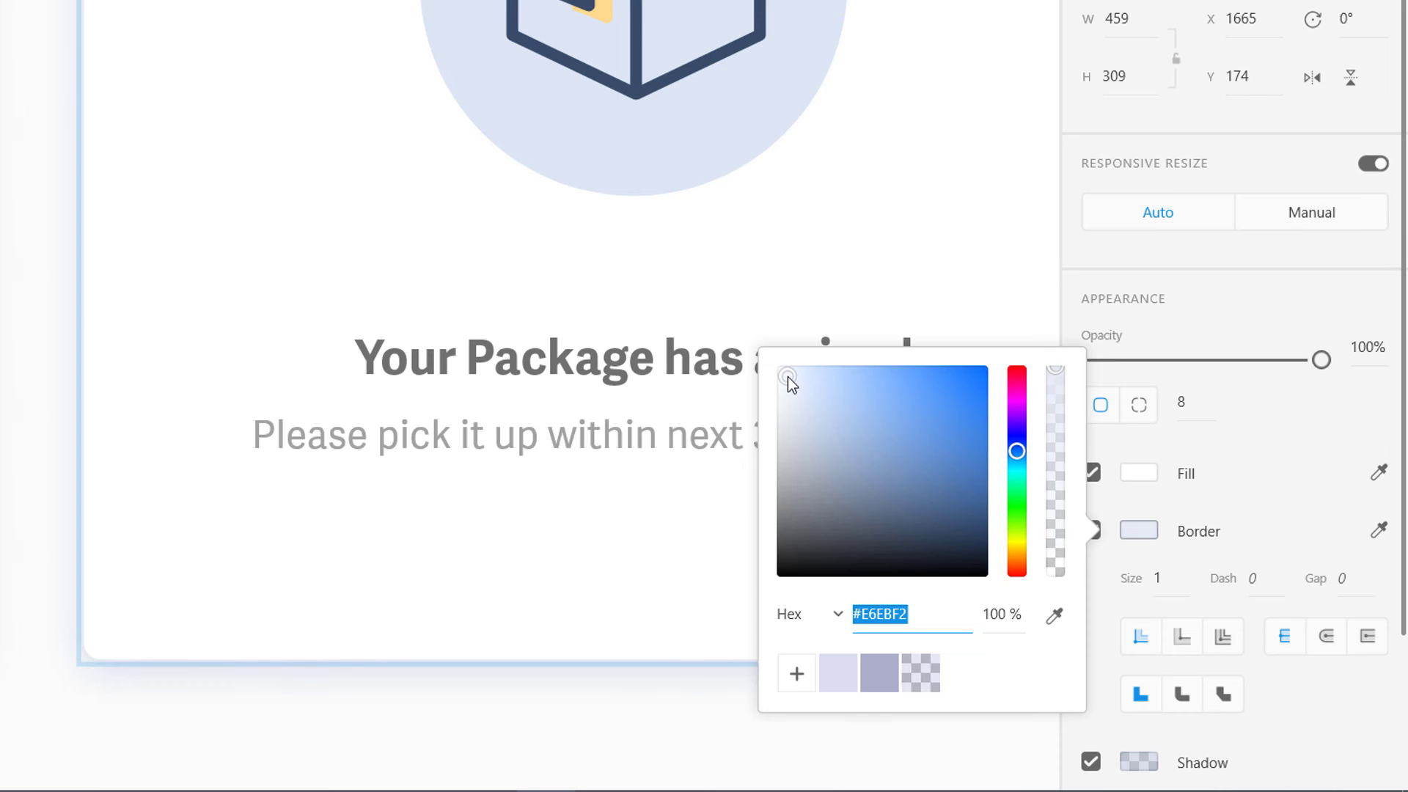
{"action": "left_click", "coordinate": [59, 293]}
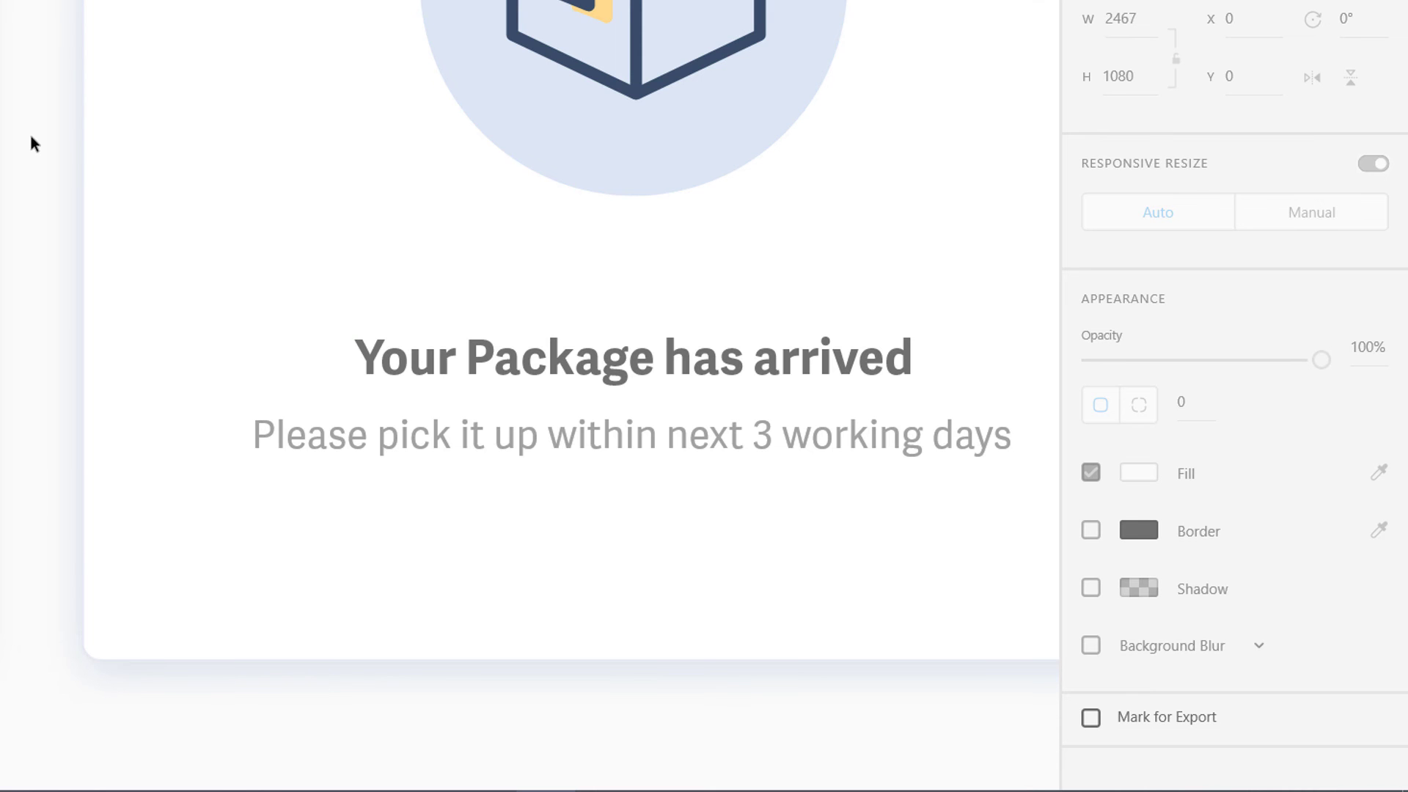
Step: Set the brightness of the second package-arrived card's border colour to 93 in HSB mode
{"action": "key", "text": "ctrl+minus"}
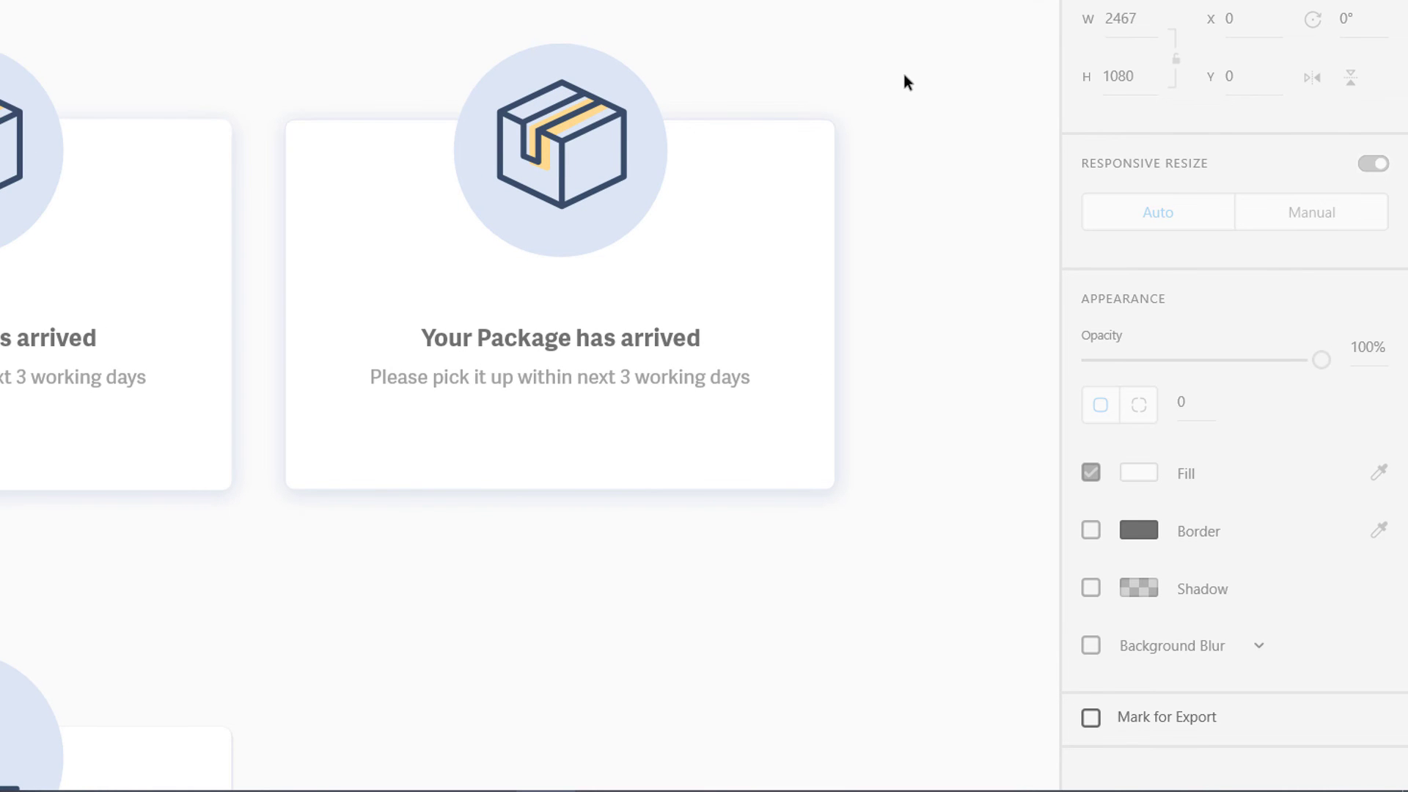
{"action": "key", "text": "ctrl+plus"}
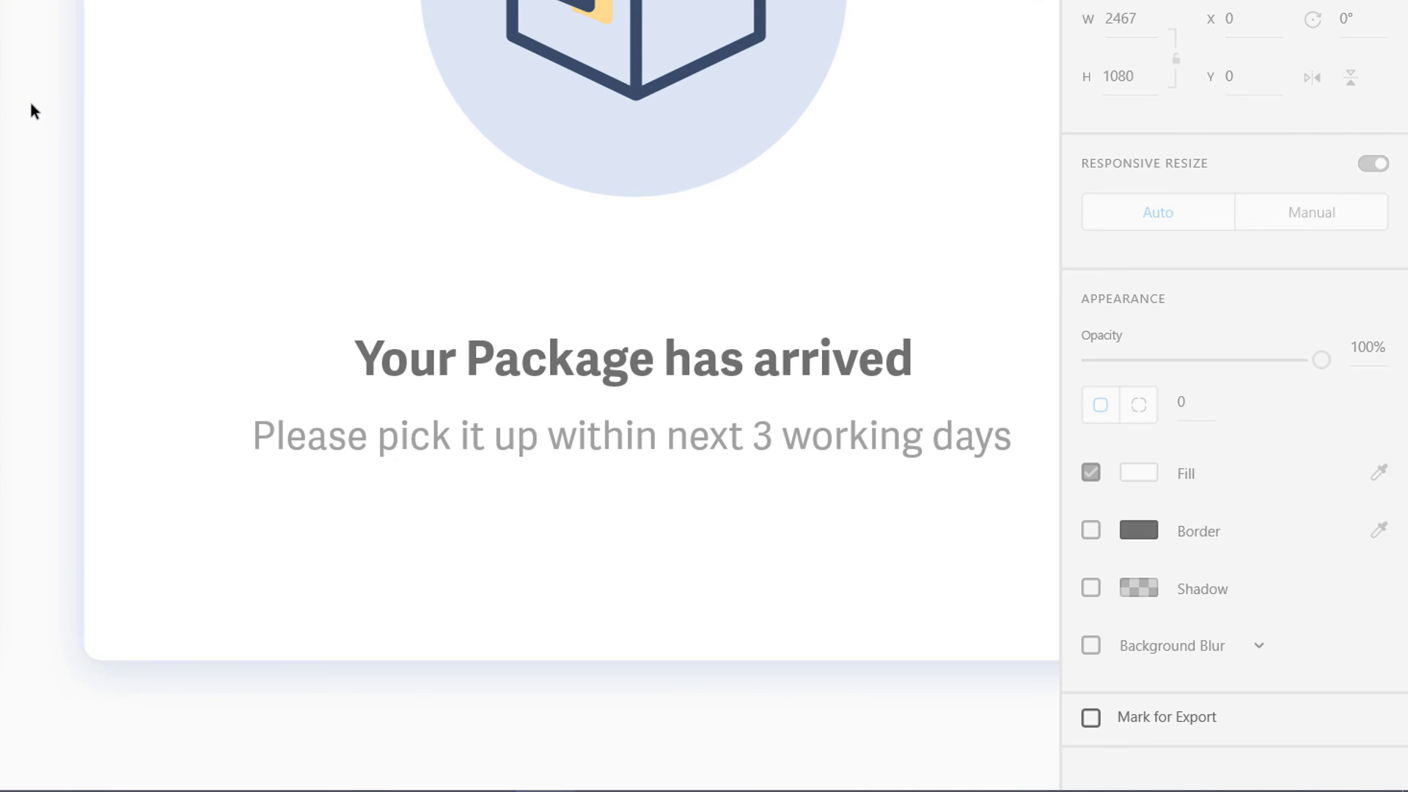
{"action": "scroll", "coordinate": [38, 73], "scroll_direction": "up", "scroll_amount": 2}
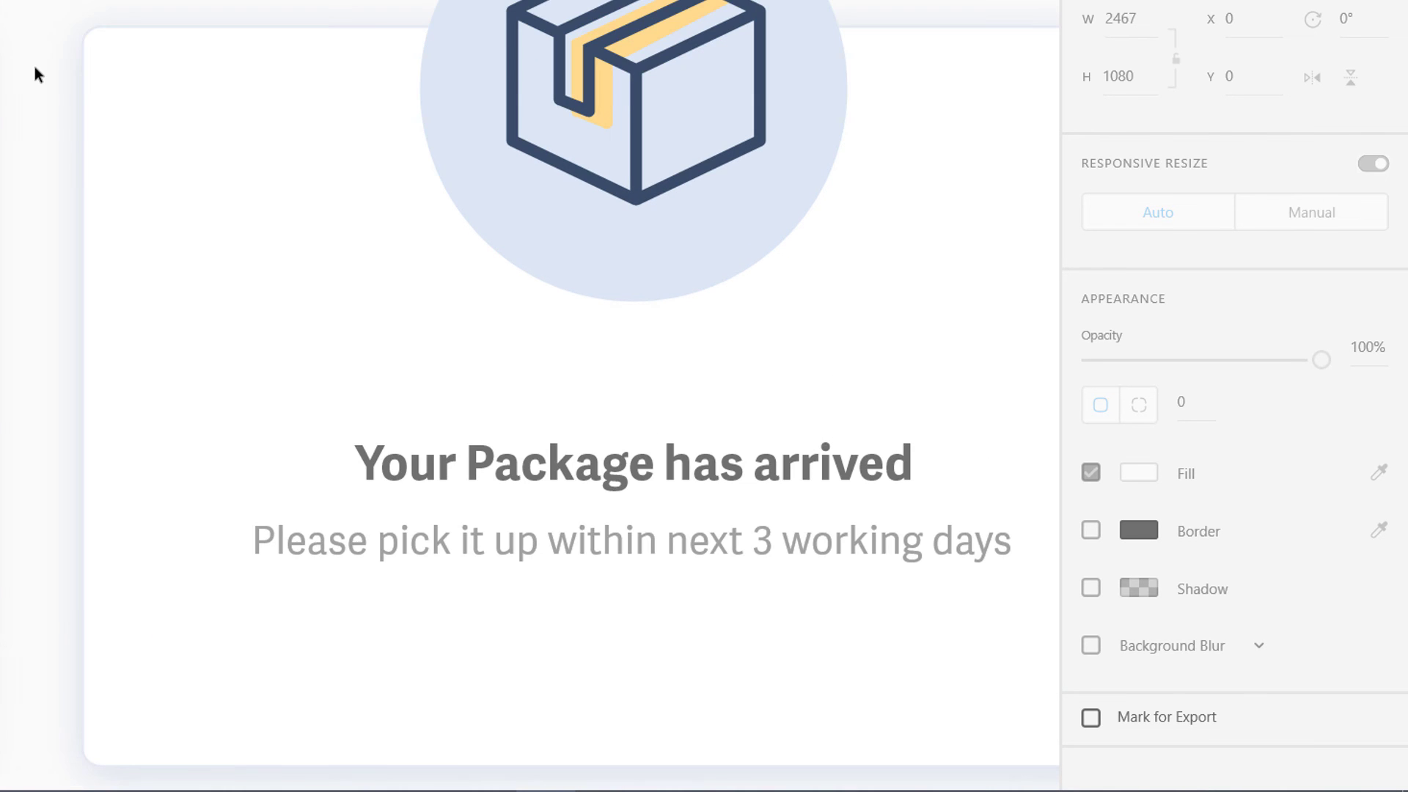
{"action": "key", "text": "ctrl+plus"}
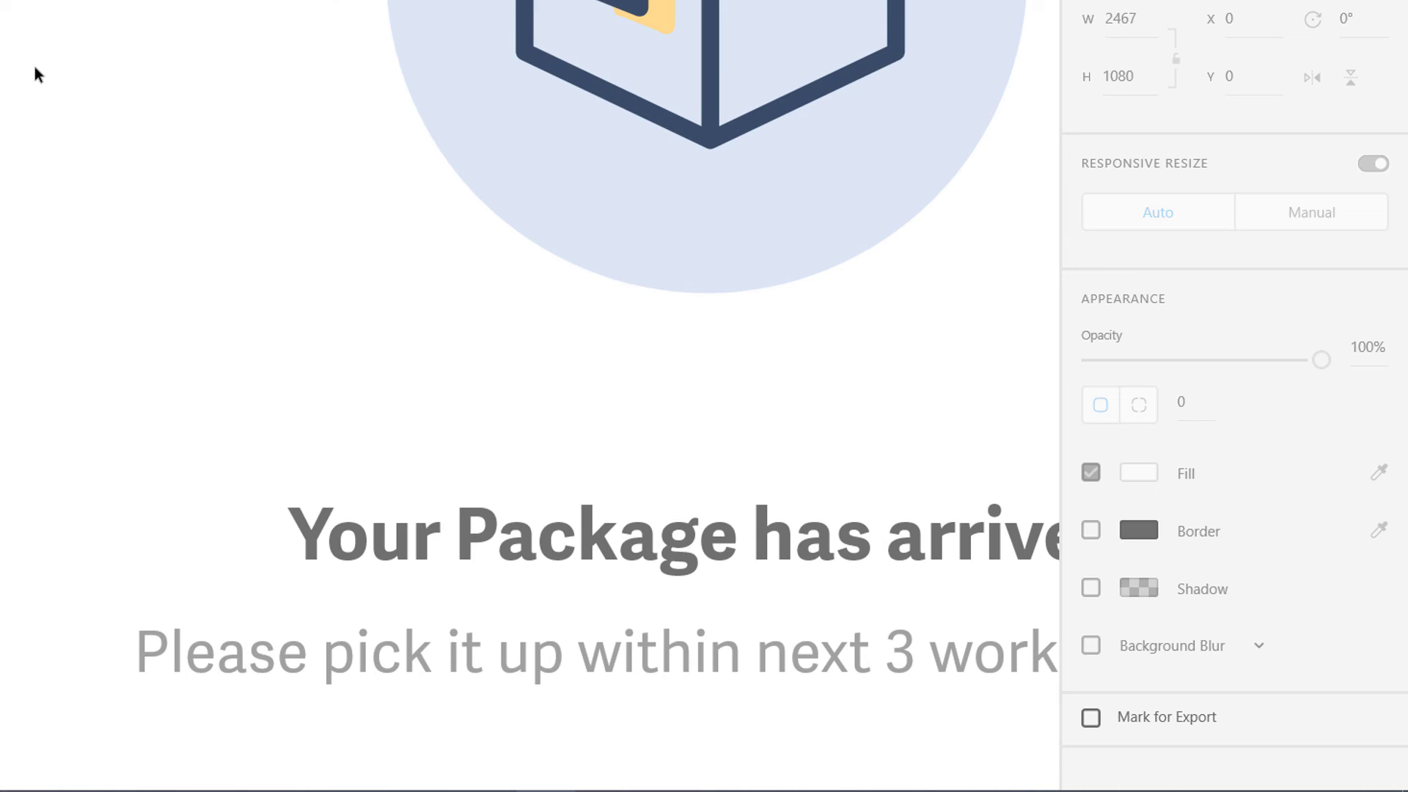
{"action": "left_click_drag", "start_coordinate": [33, 66], "coordinate": [508, 479]}
{"action": "scroll", "coordinate": [513, 488], "scroll_direction": "up", "scroll_amount": 2}
{"action": "key", "text": "ctrl+plus"}
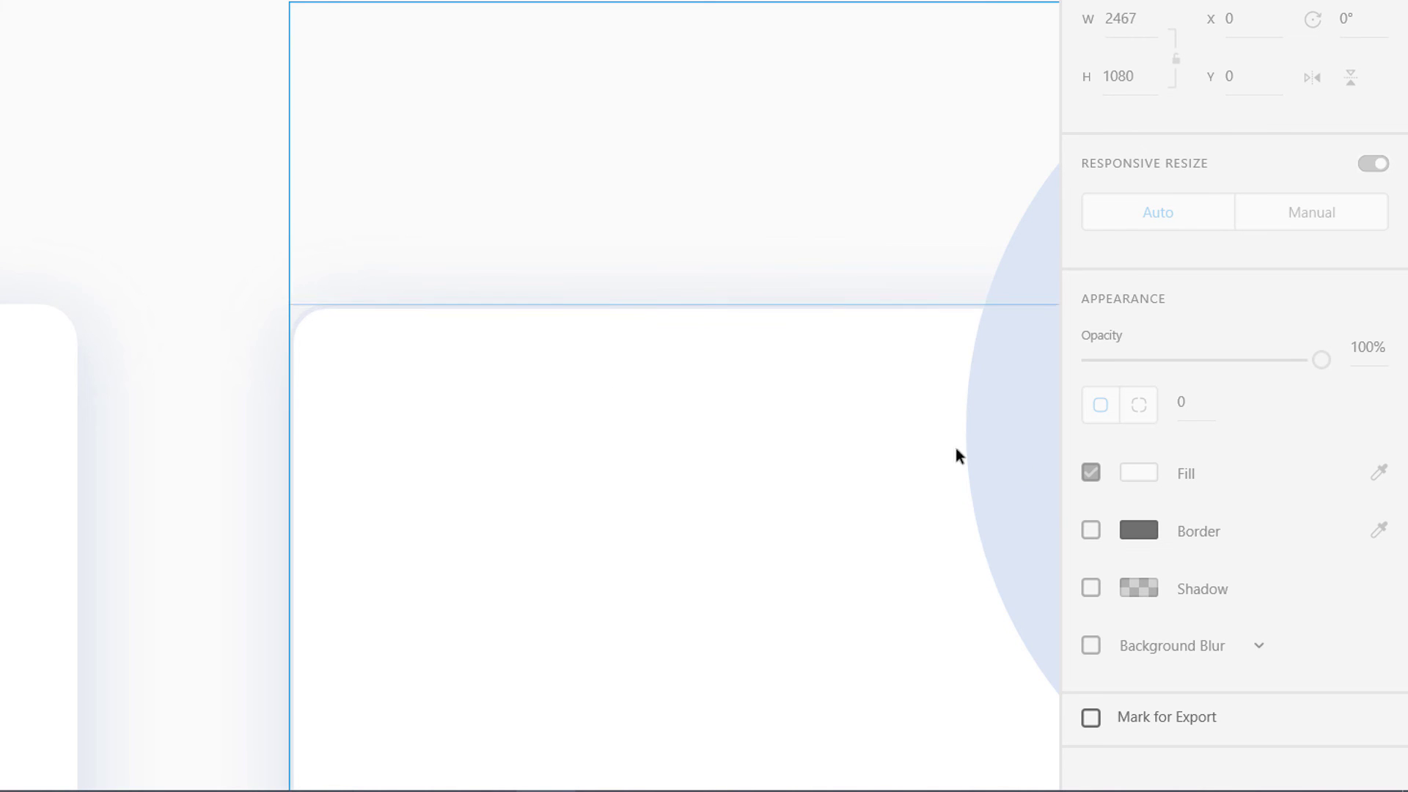
{"action": "left_click", "coordinate": [826, 452]}
{"action": "left_click", "coordinate": [1135, 530]}
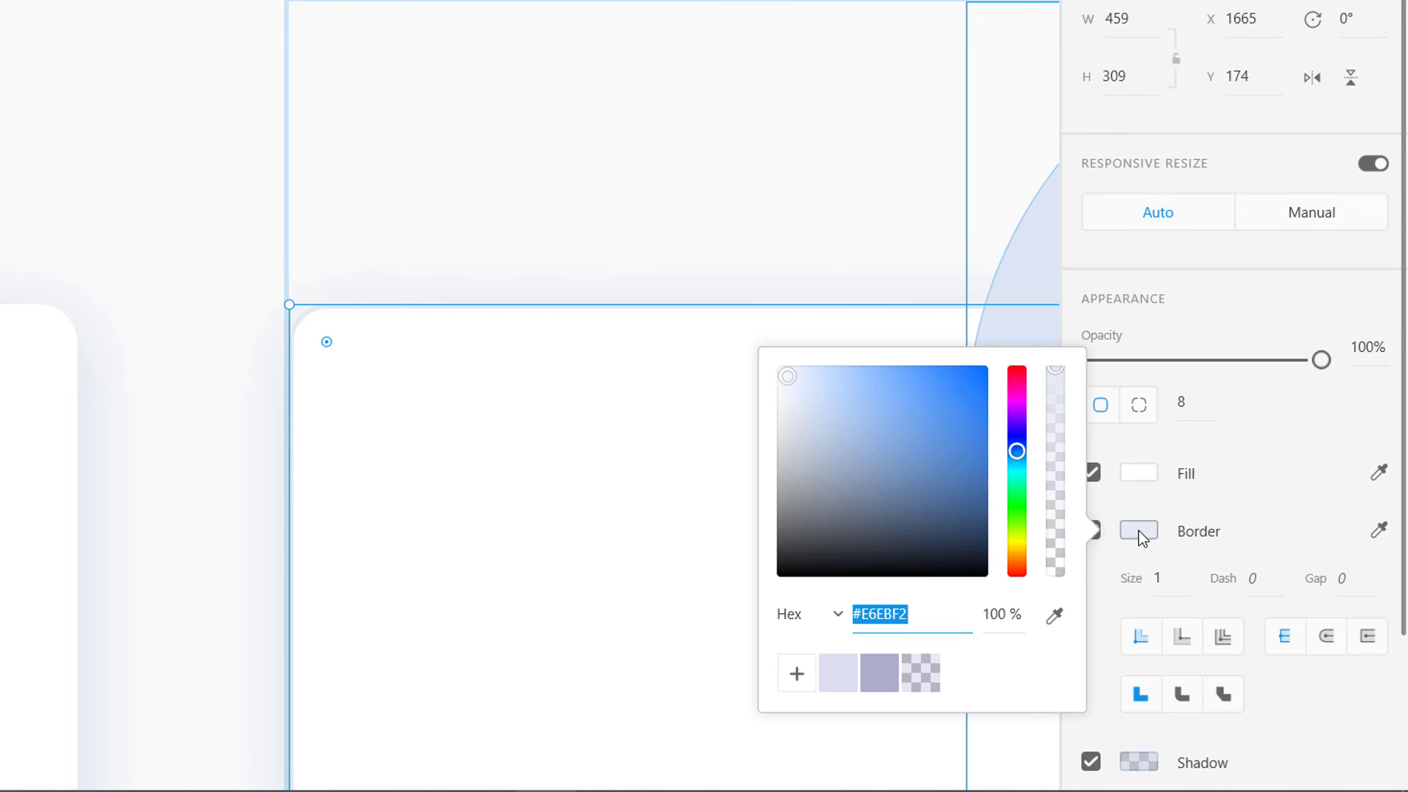
{"action": "left_click", "coordinate": [839, 616]}
{"action": "left_click", "coordinate": [814, 733]}
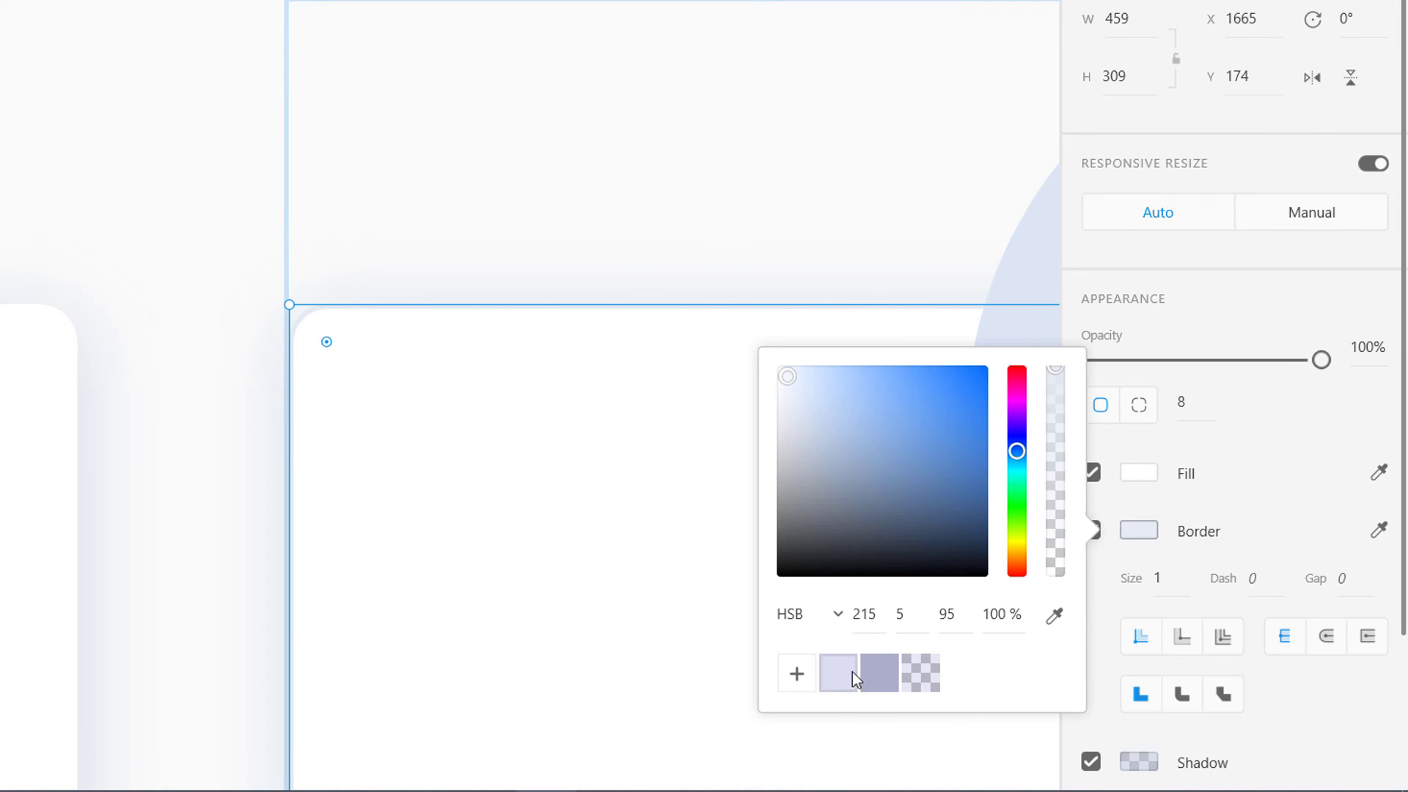
{"action": "left_click", "coordinate": [947, 618]}
{"action": "type", "text": "93"}
{"action": "key", "text": "Return"}
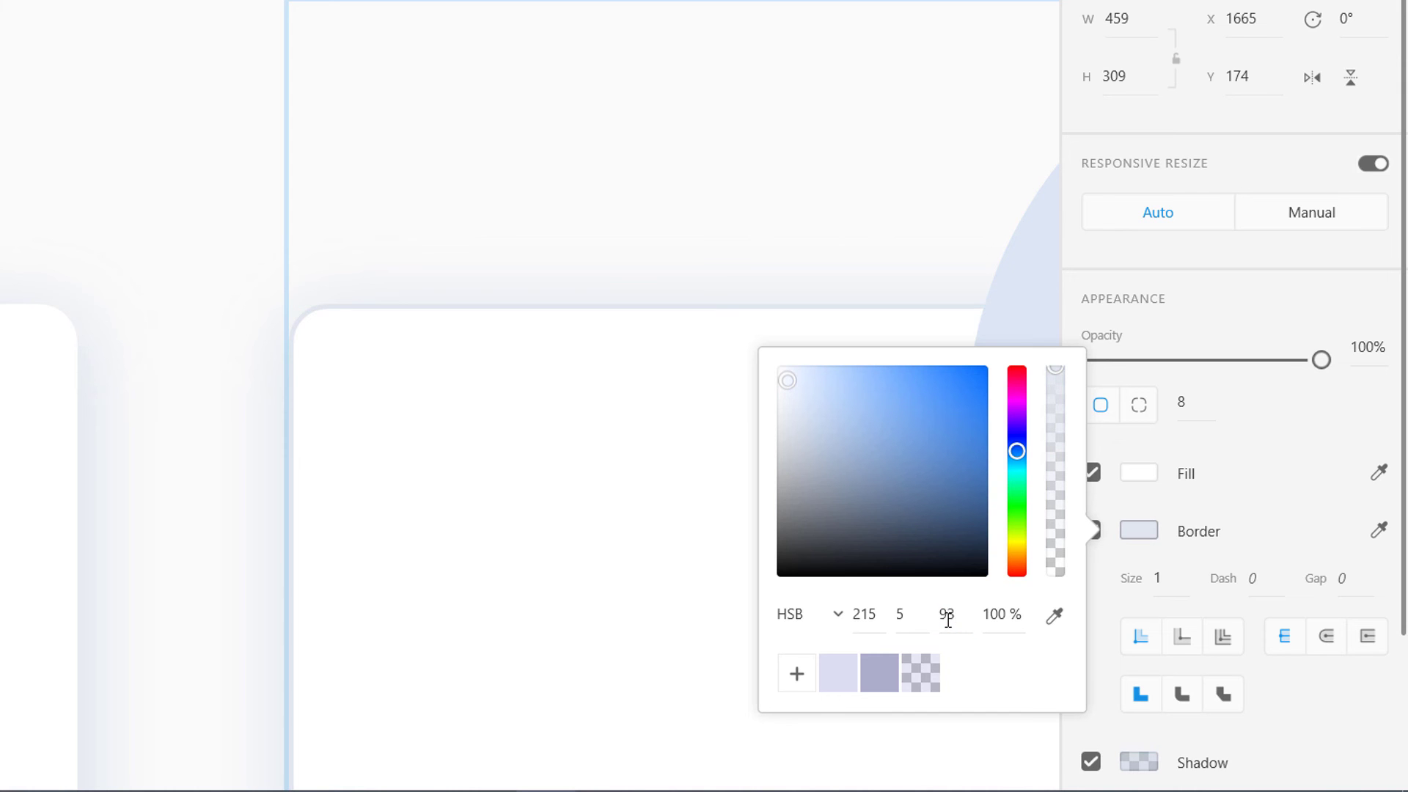
{"action": "left_click", "coordinate": [184, 444]}
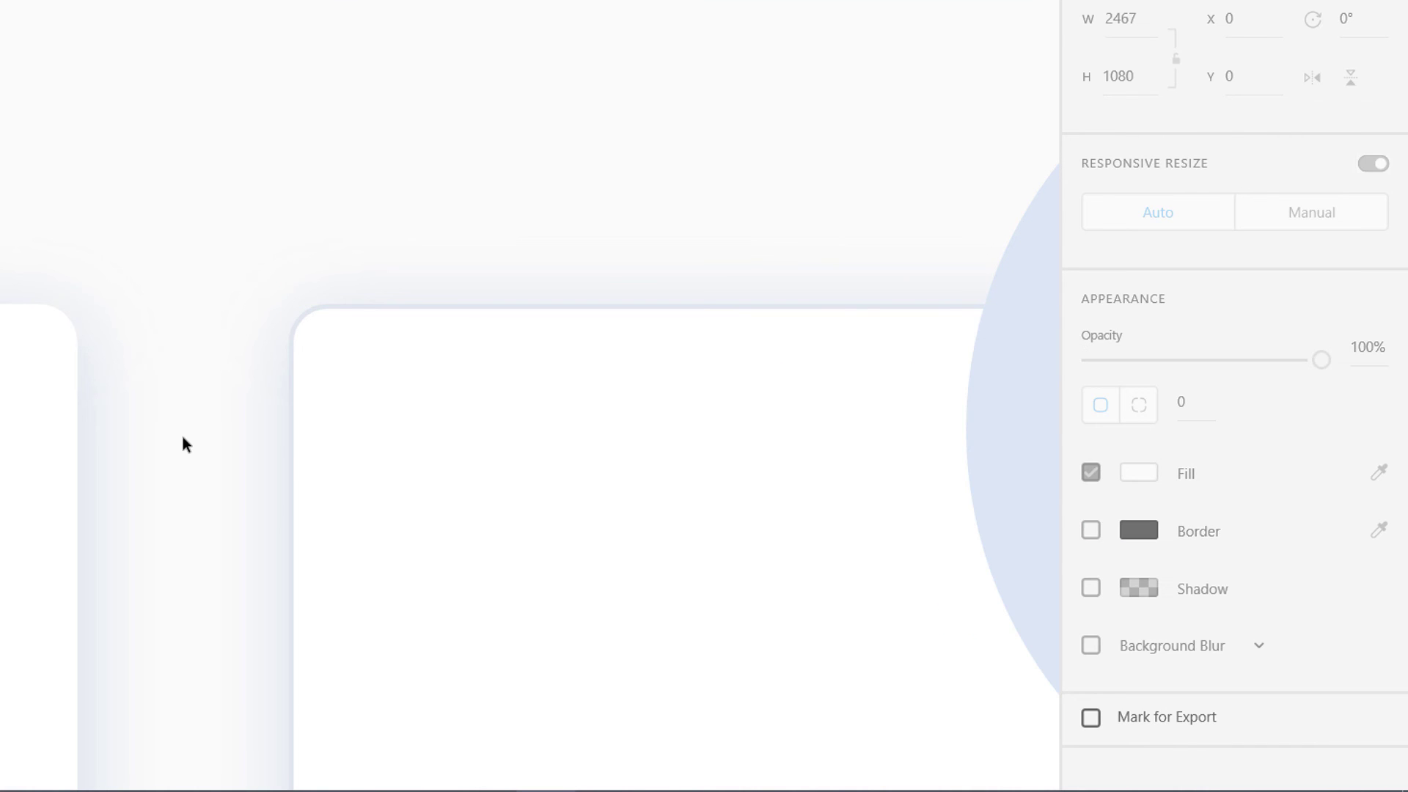
Step: Compare the edges and shadows of the two package-arrived cards at 100% zoom and up close
{"action": "key", "text": "ctrl+1"}
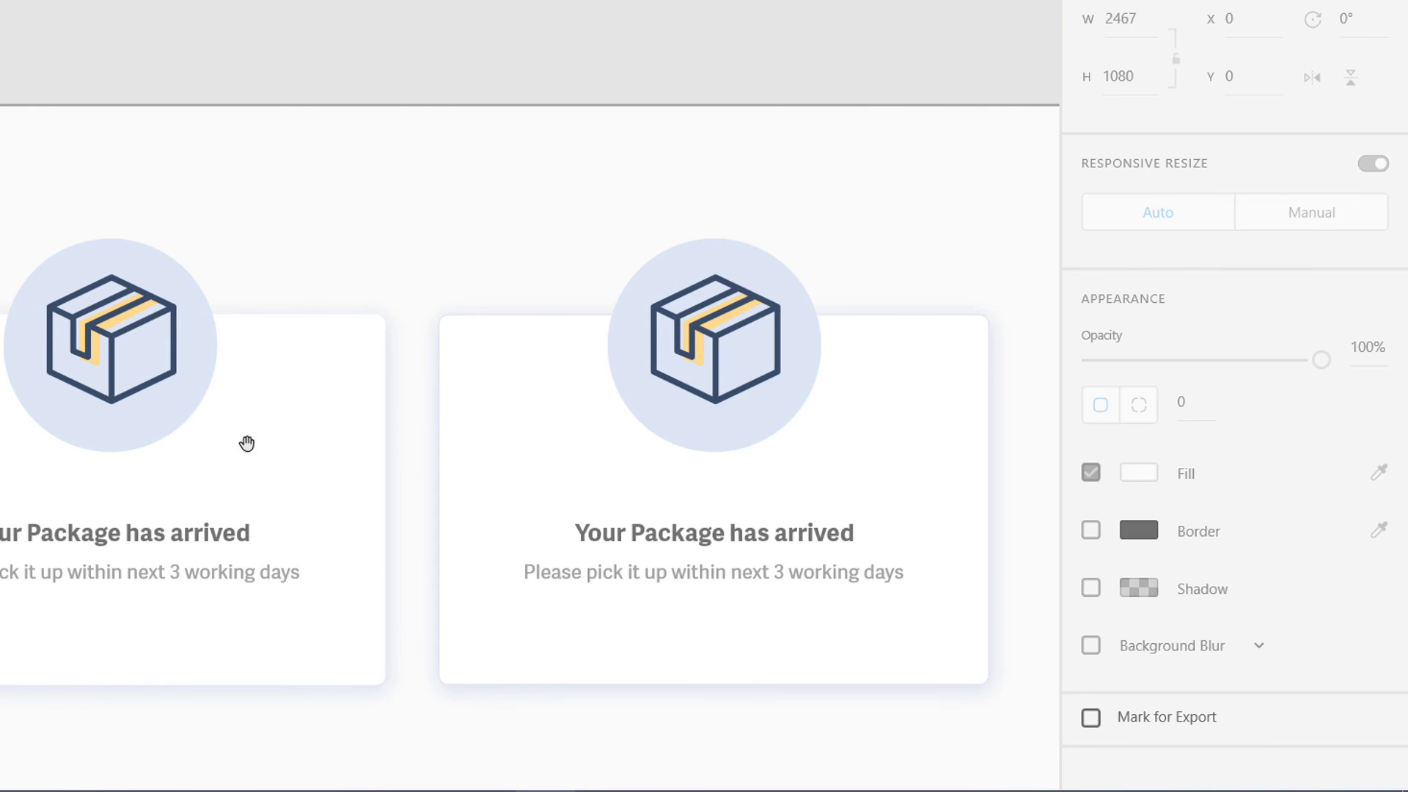
{"action": "left_click_drag", "start_coordinate": [374, 239], "coordinate": [320, 156]}
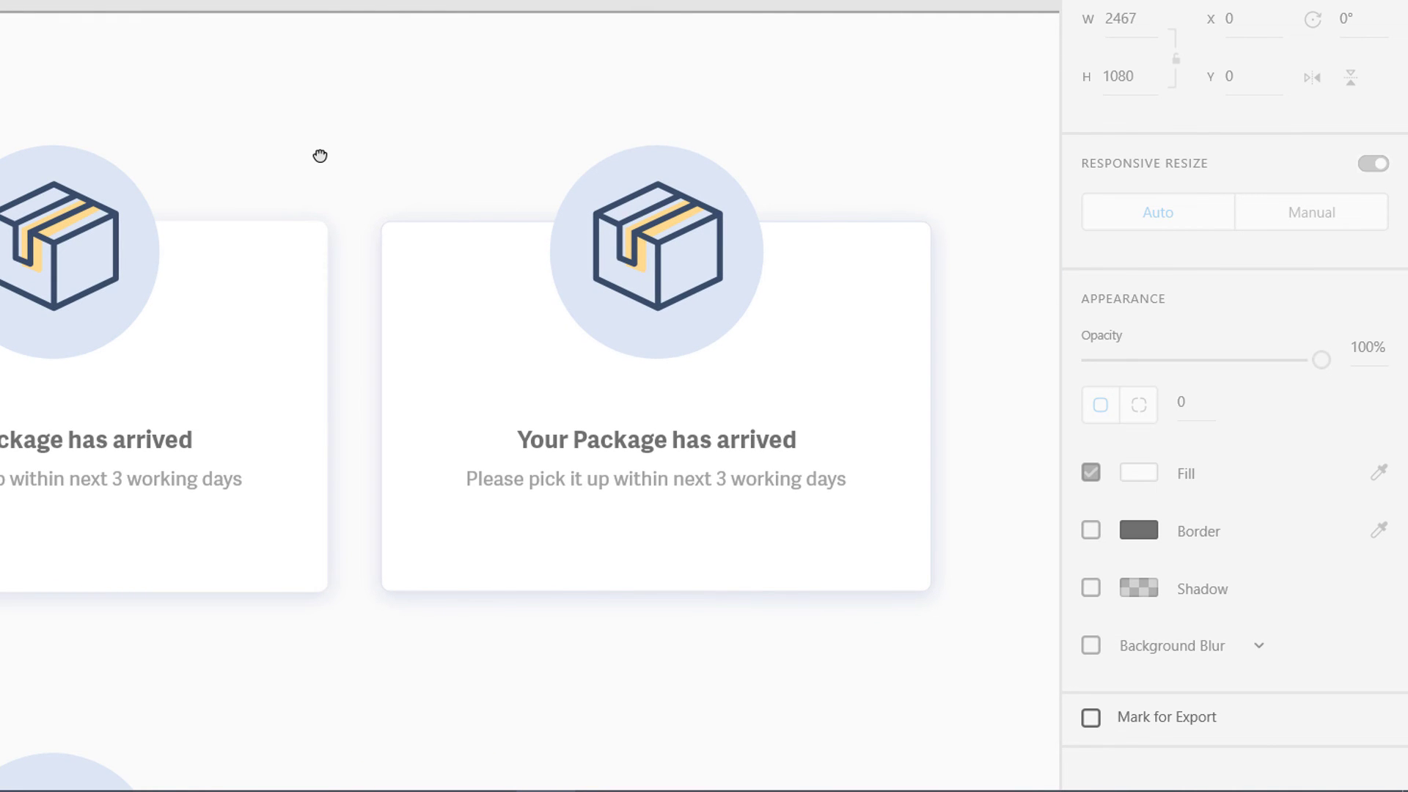
{"action": "key", "text": "ctrl+plus"}
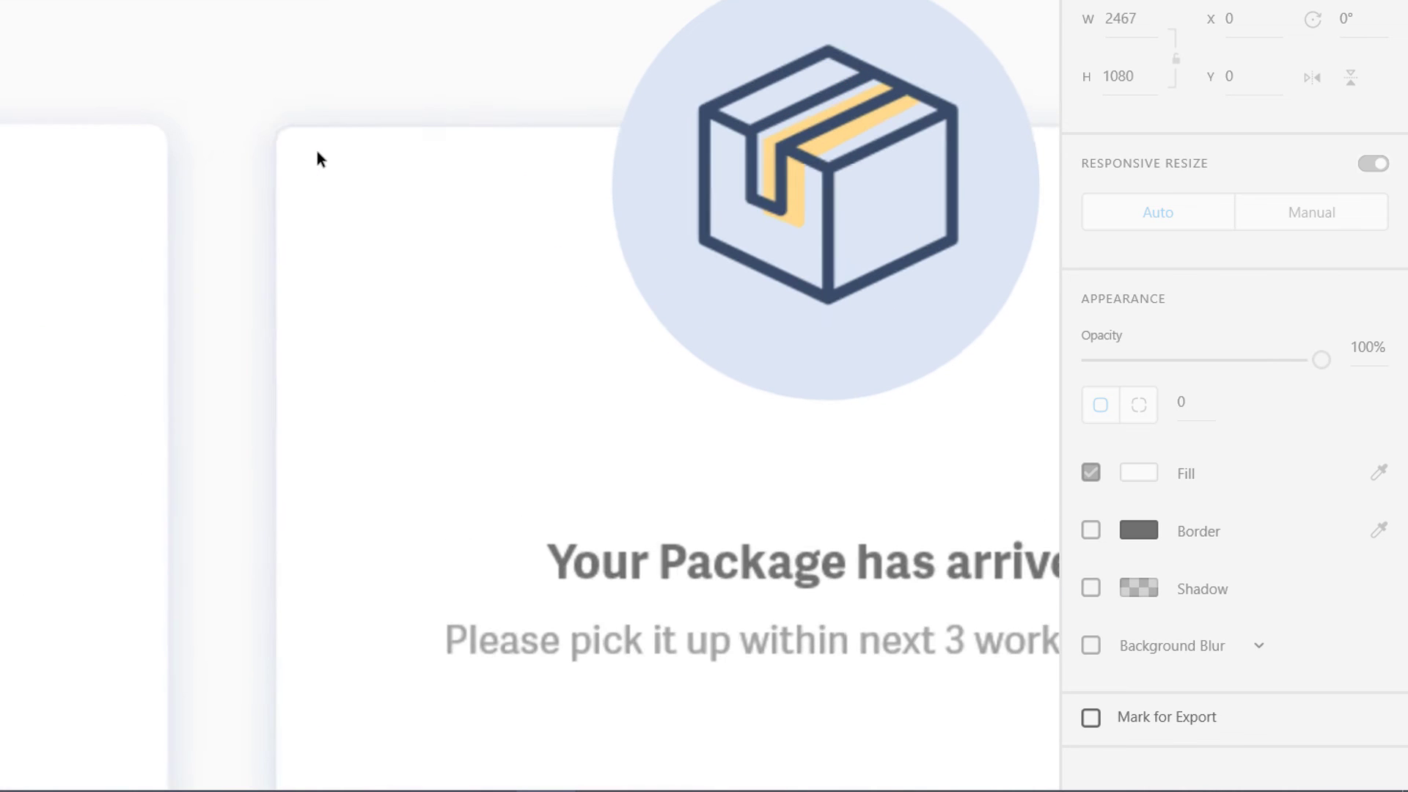
{"action": "scroll", "coordinate": [232, 125], "scroll_direction": "down", "scroll_amount": 3}
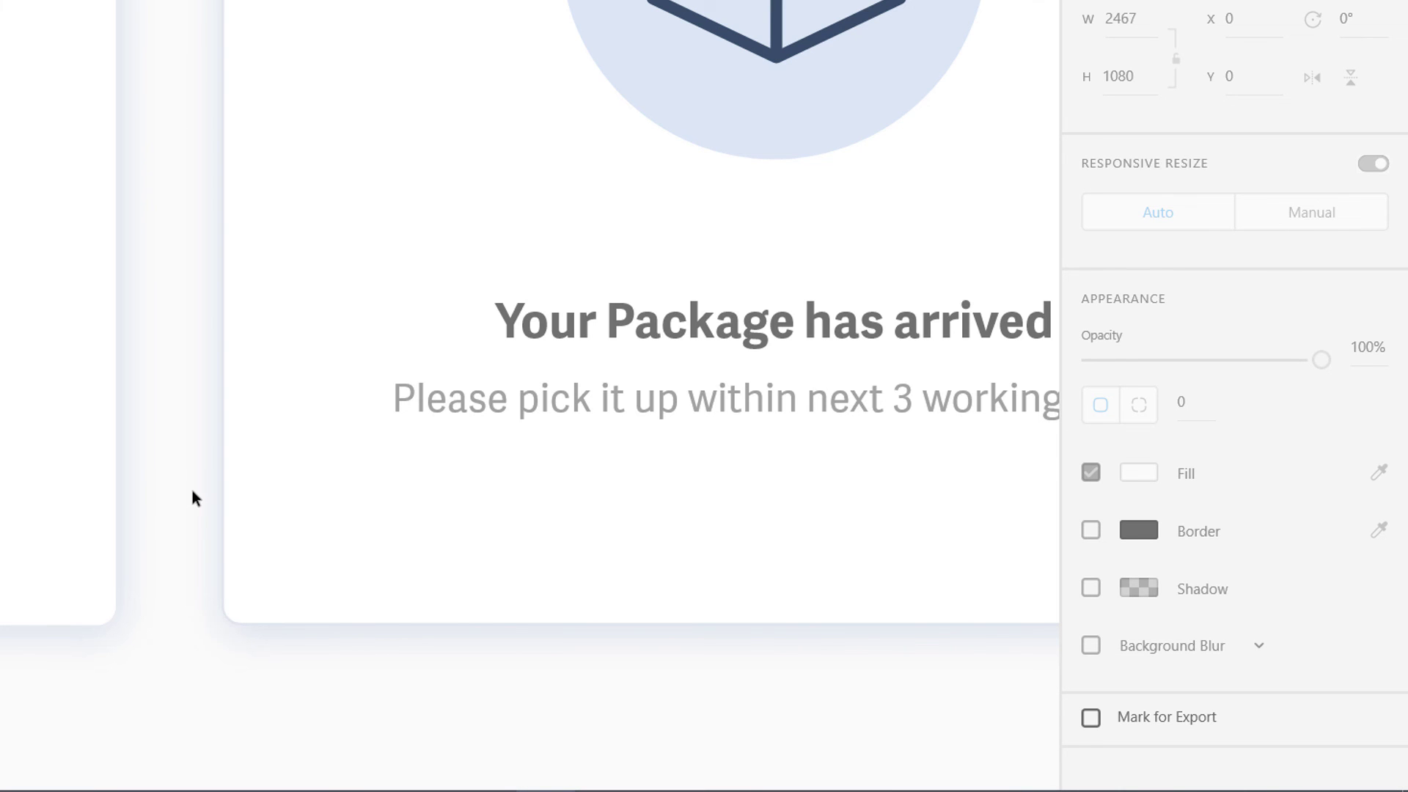
{"action": "scroll", "coordinate": [157, 403], "scroll_direction": "down", "scroll_amount": 5}
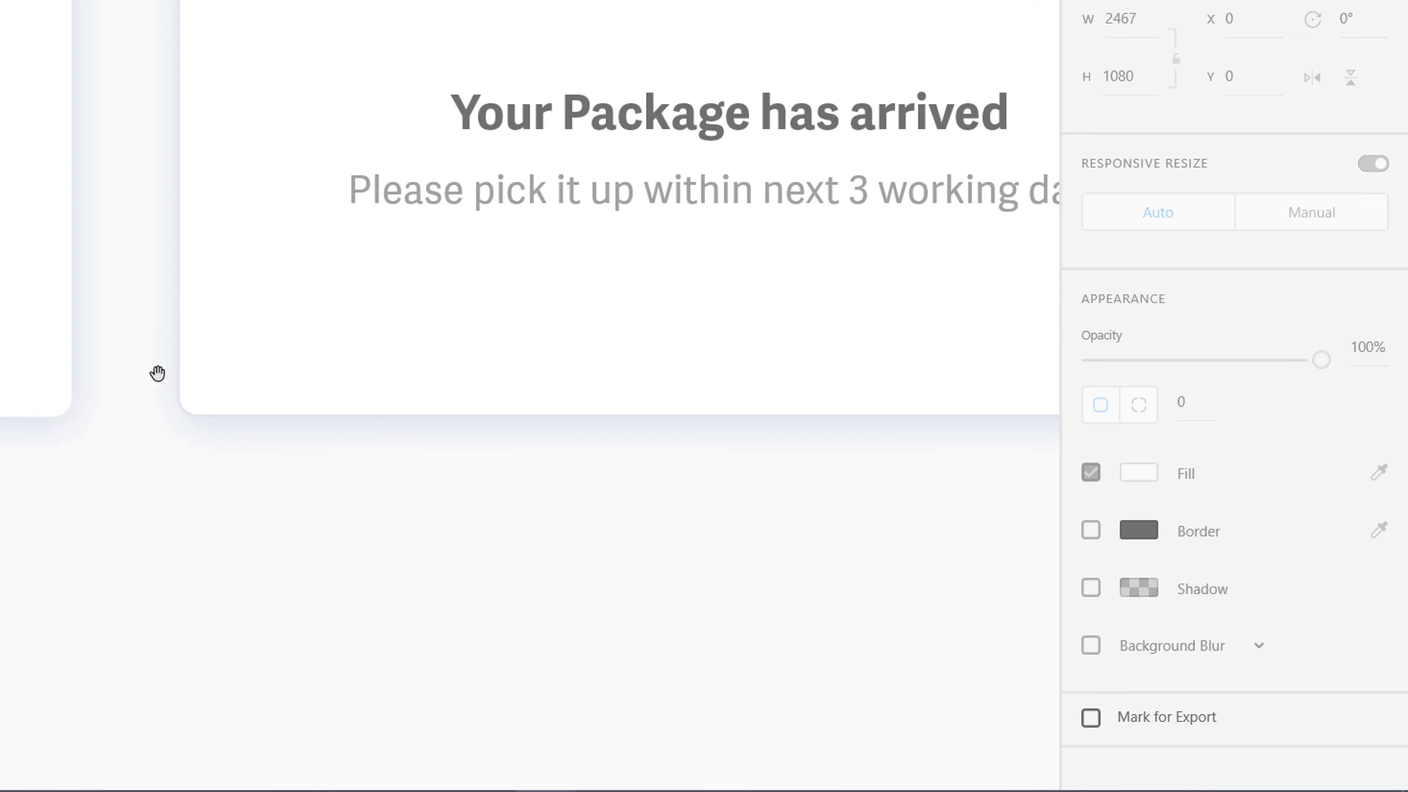
{"action": "scroll", "coordinate": [279, 418], "scroll_direction": "down", "scroll_amount": 2}
{"action": "scroll", "coordinate": [299, 381], "scroll_direction": "down", "scroll_amount": 3}
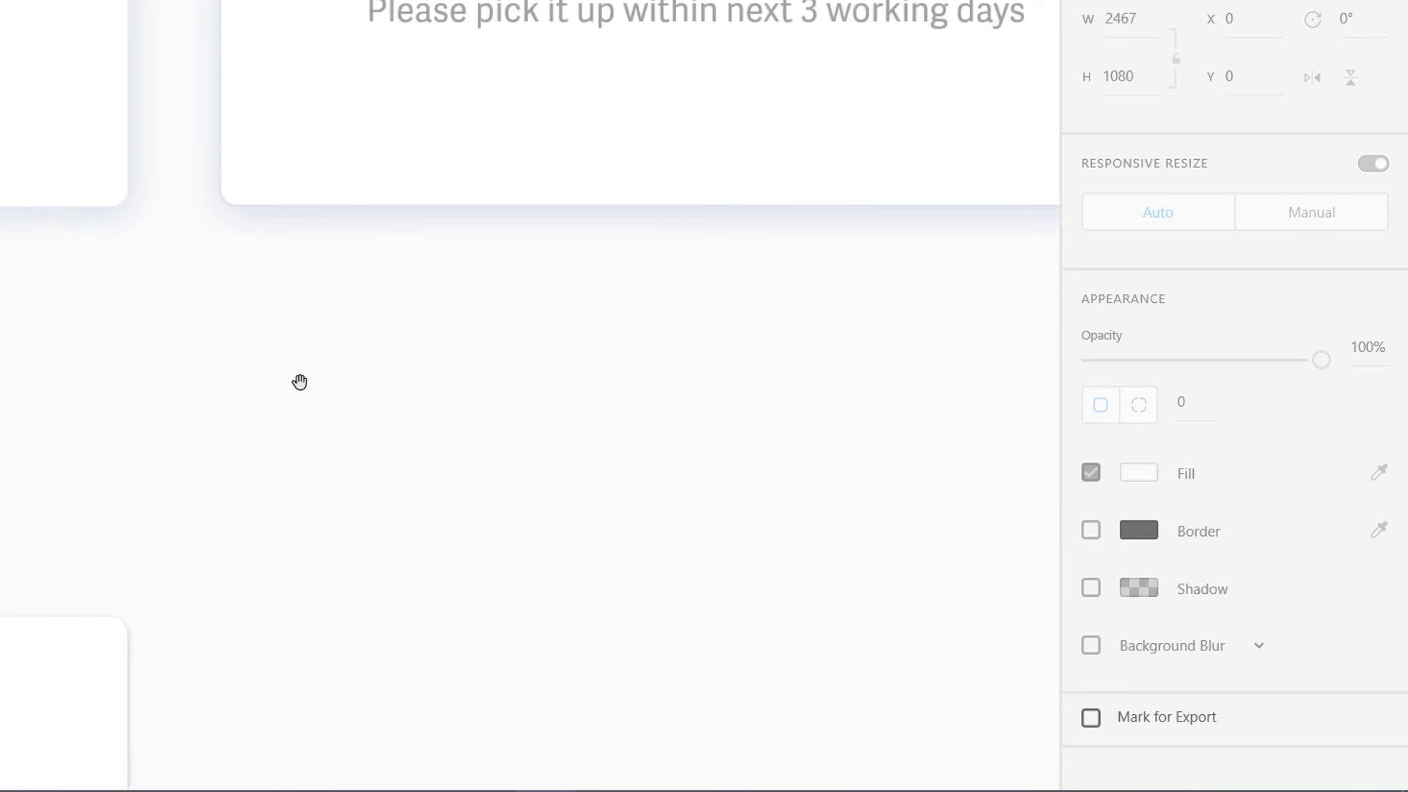
Step: Examine the shadow colour, offset and blur of the money-transferred card with the red invoice icon at 170% zoom
{"action": "left_click_drag", "start_coordinate": [299, 382], "coordinate": [837, 107]}
{"action": "scroll", "coordinate": [836, 108], "scroll_direction": "up", "scroll_amount": 3}
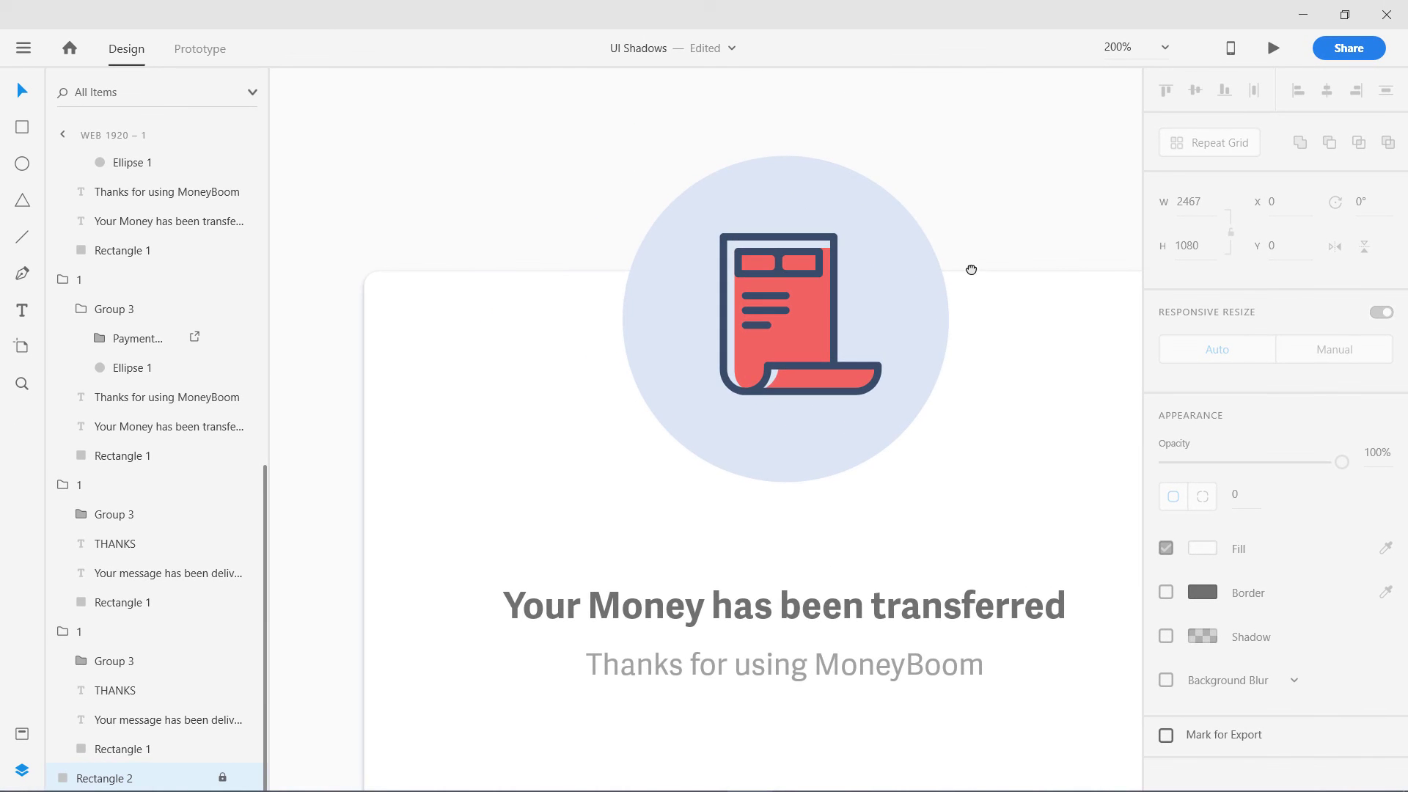
{"action": "left_click_drag", "start_coordinate": [852, 242], "coordinate": [909, 296]}
{"action": "left_click", "coordinate": [1114, 45]}
{"action": "type", "text": "170"}
{"action": "key", "text": "Return"}
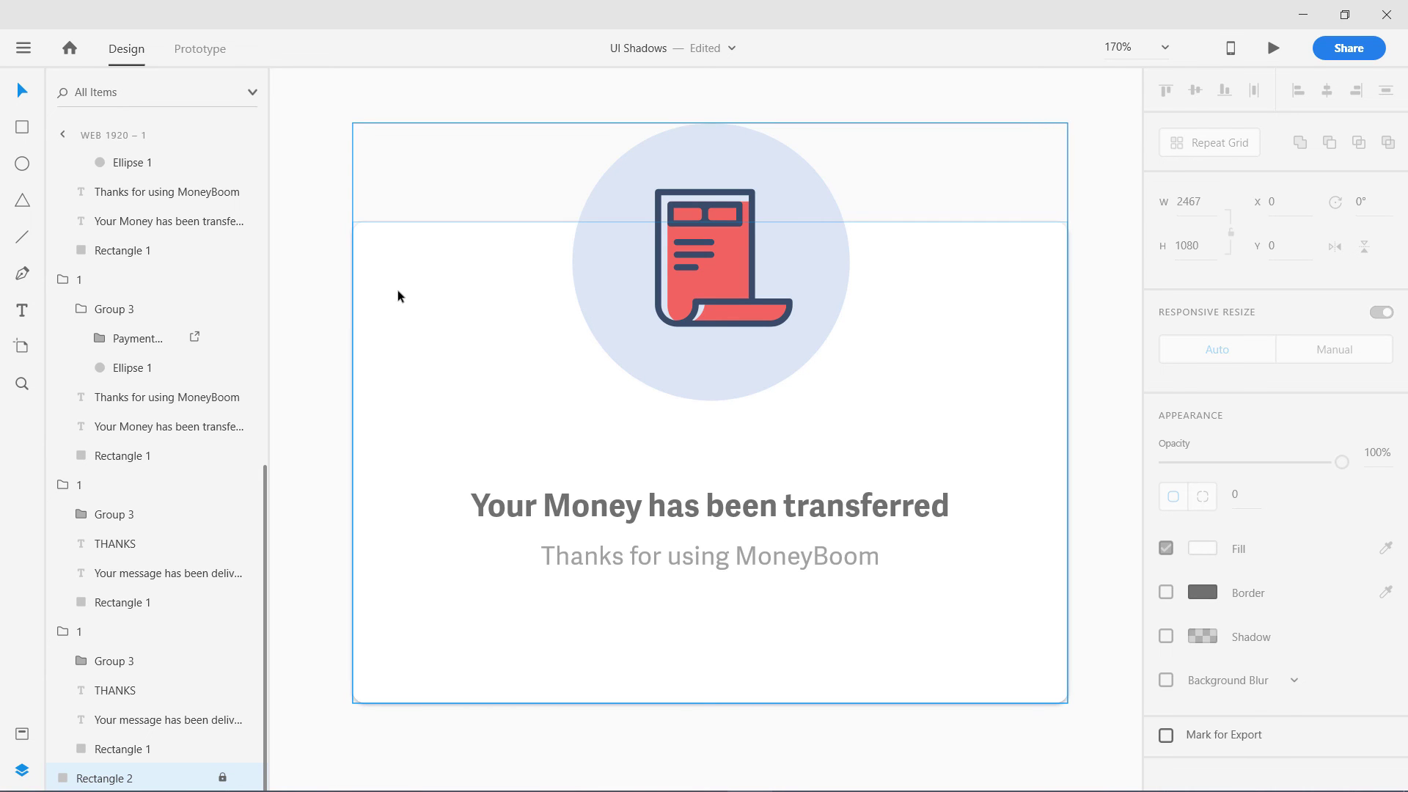
{"action": "left_click", "coordinate": [381, 313]}
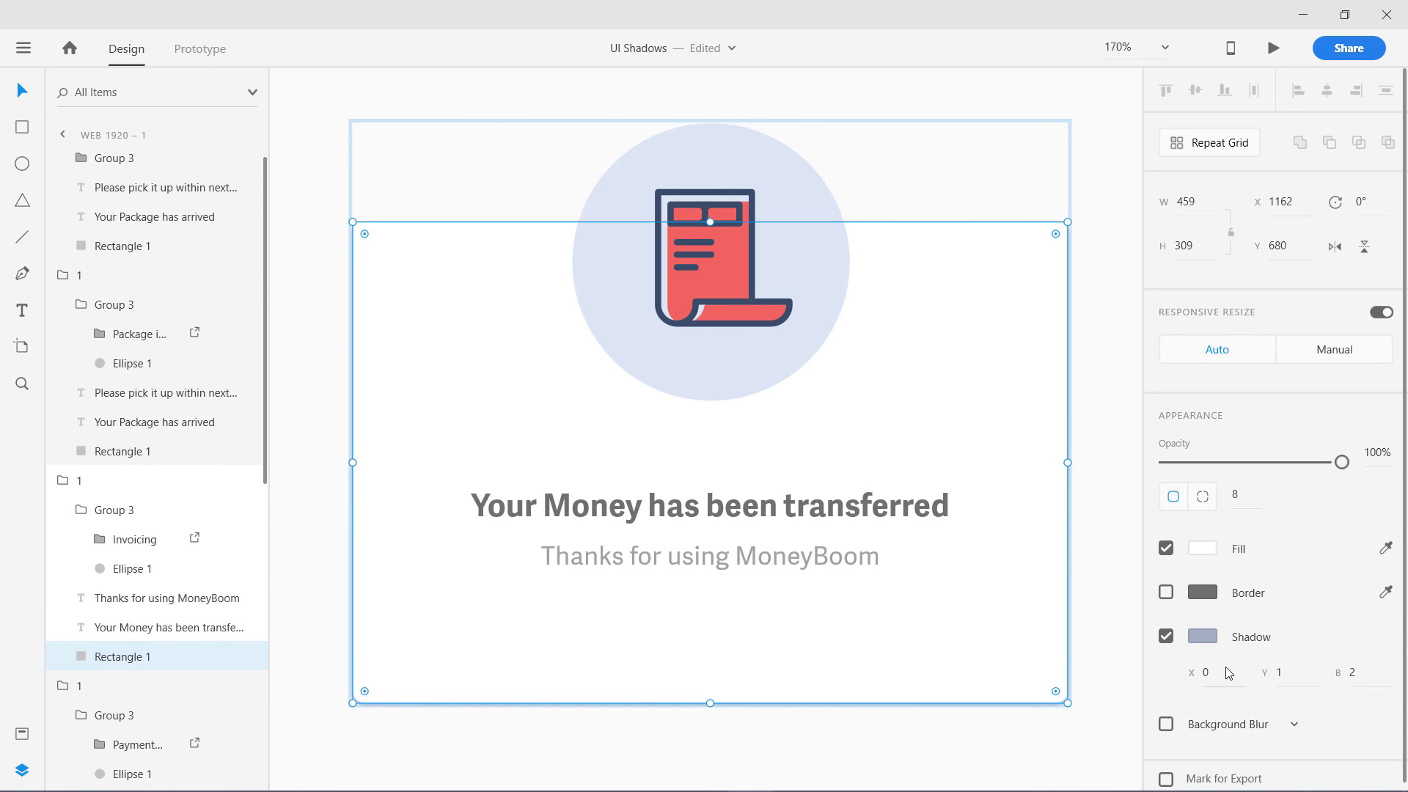
{"action": "left_click", "coordinate": [1202, 638]}
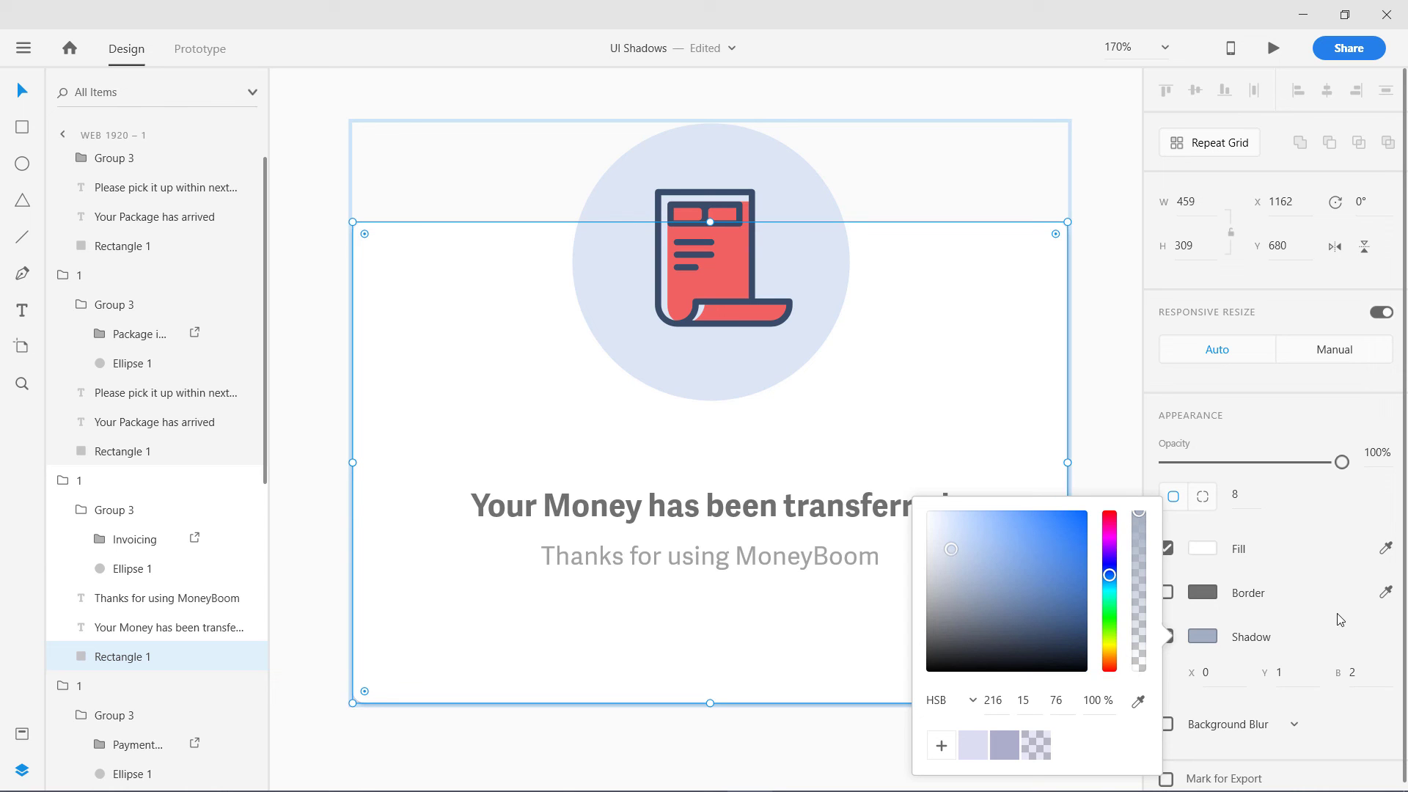
{"action": "left_click", "coordinate": [1360, 633]}
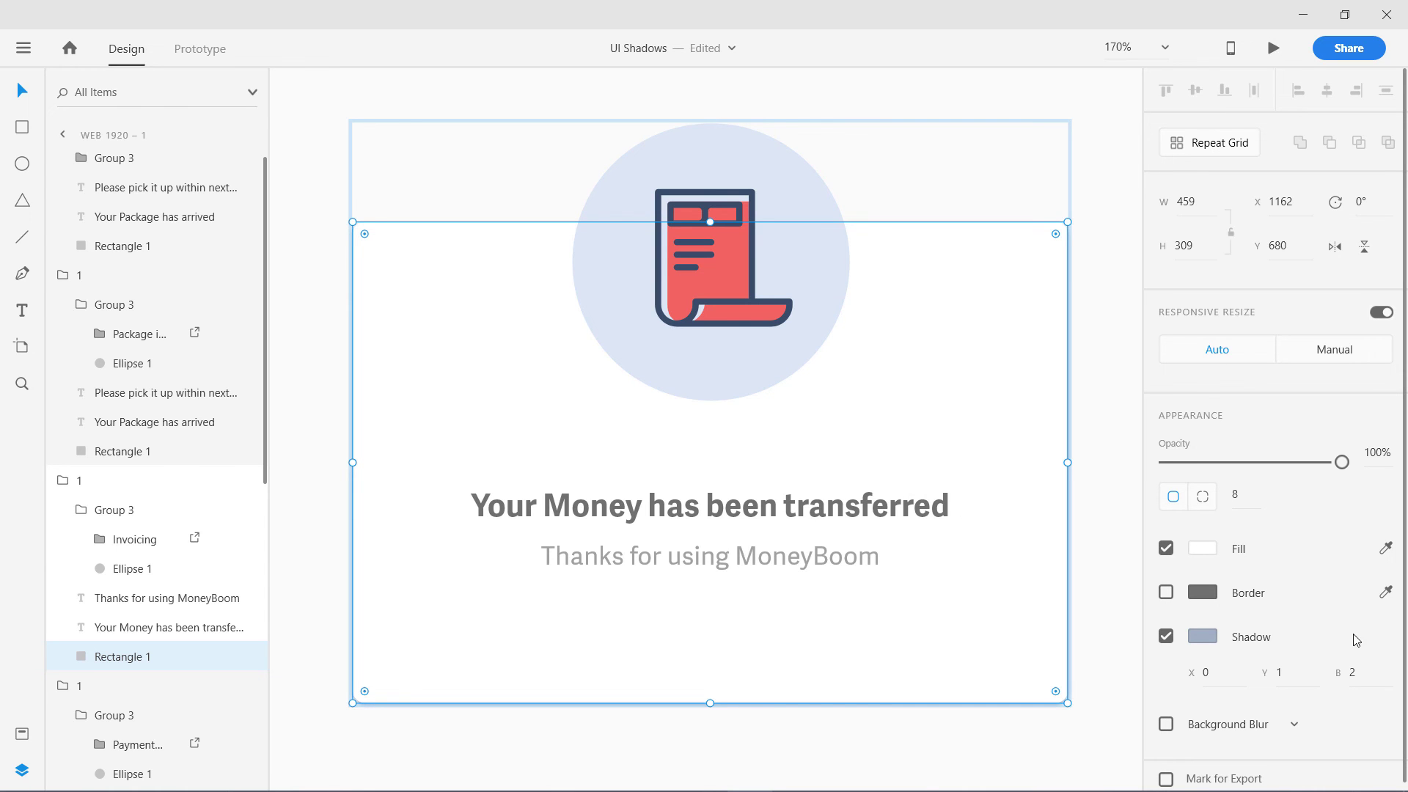
Step: Raise the shadow blur of the money-transferred card with the red invoice icon to 6 and check its edges
{"action": "left_click", "coordinate": [1227, 673]}
{"action": "left_click", "coordinate": [1279, 672]}
{"action": "left_click", "coordinate": [1353, 672]}
{"action": "left_click", "coordinate": [1285, 673]}
{"action": "left_click", "coordinate": [1359, 673]}
{"action": "key", "text": "Up"}
{"action": "key", "text": "Up"}
{"action": "key", "text": "Up"}
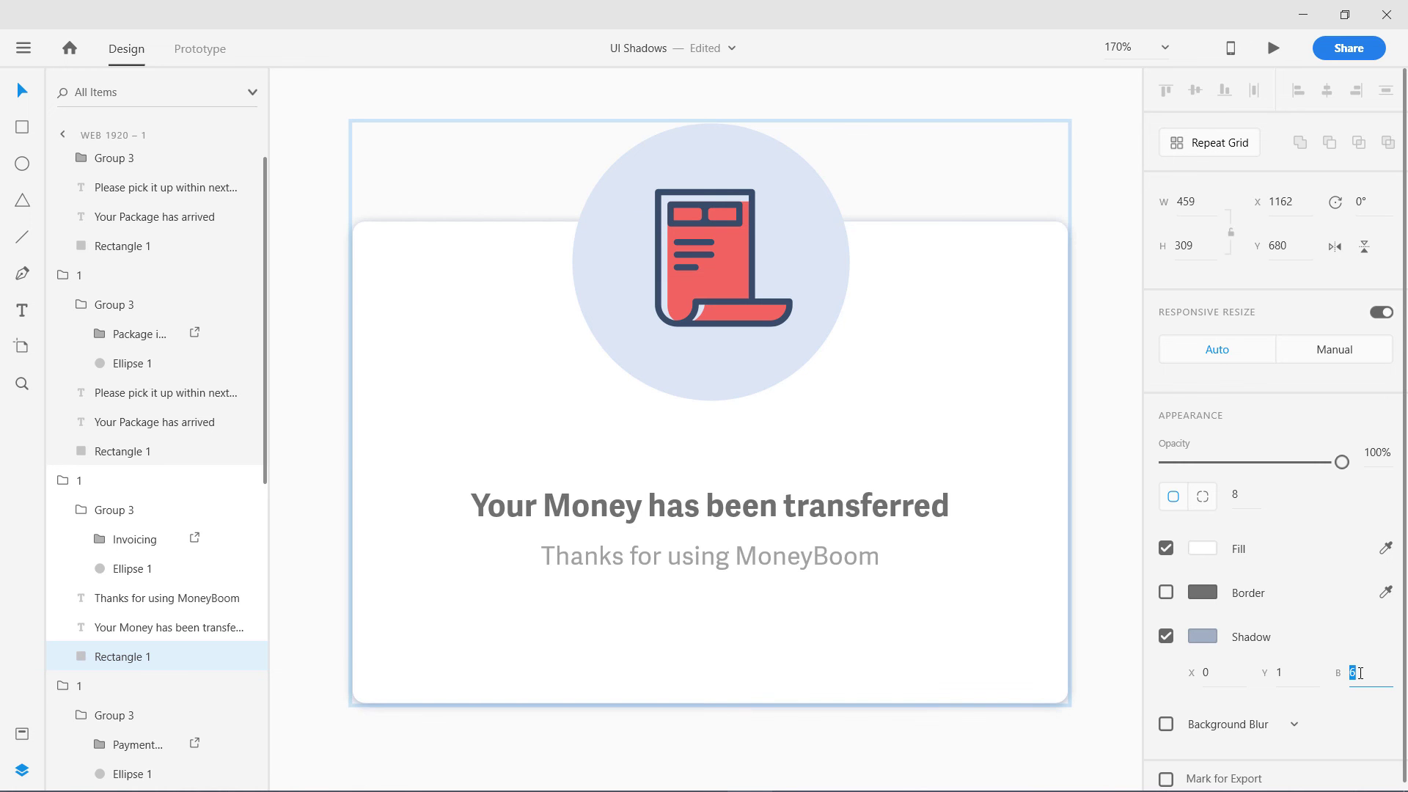
{"action": "left_click", "coordinate": [1087, 749]}
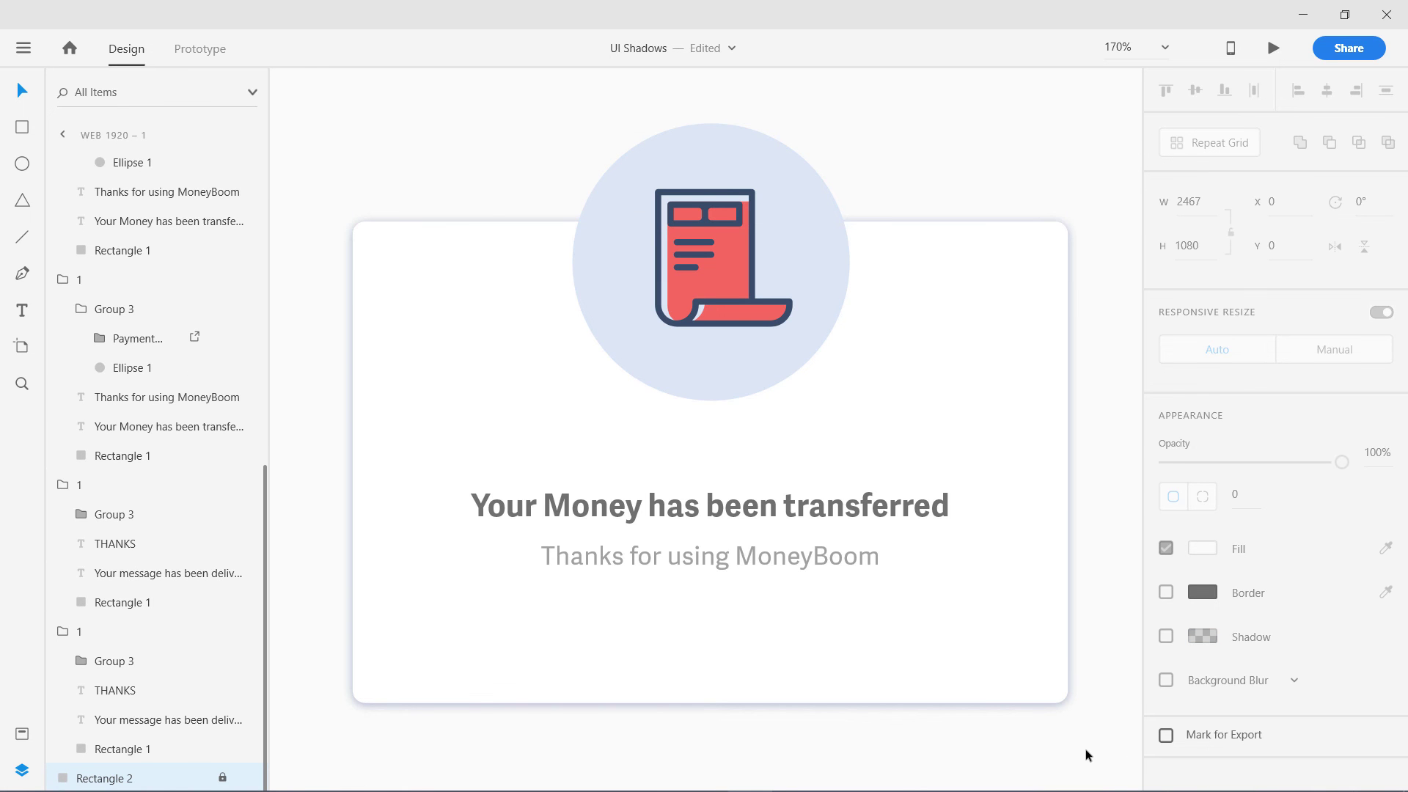
Step: Lower the shadow blur of the red-invoice card's white rectangle back to 2
{"action": "left_click", "coordinate": [1010, 685]}
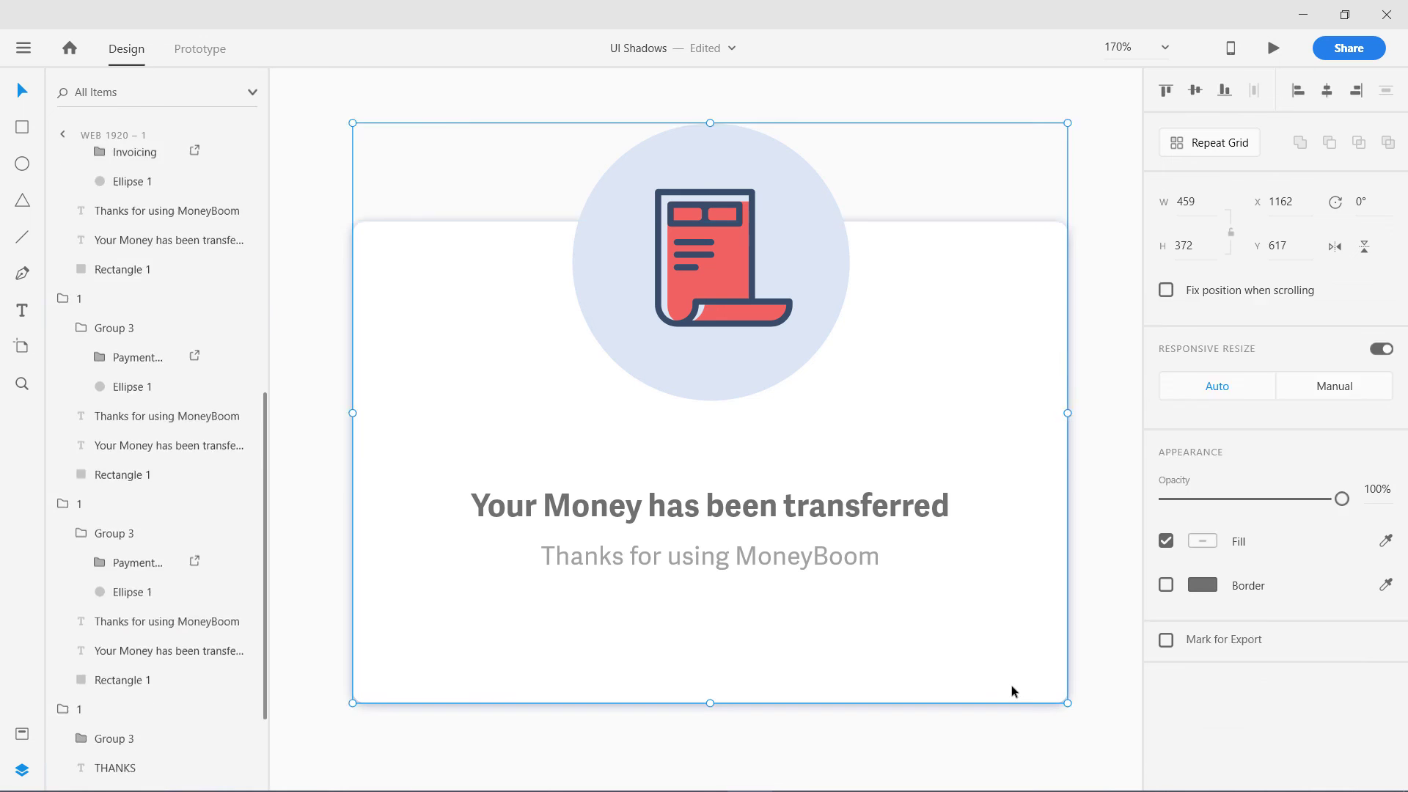
{"action": "left_click", "coordinate": [1359, 673]}
{"action": "key", "text": "Down"}
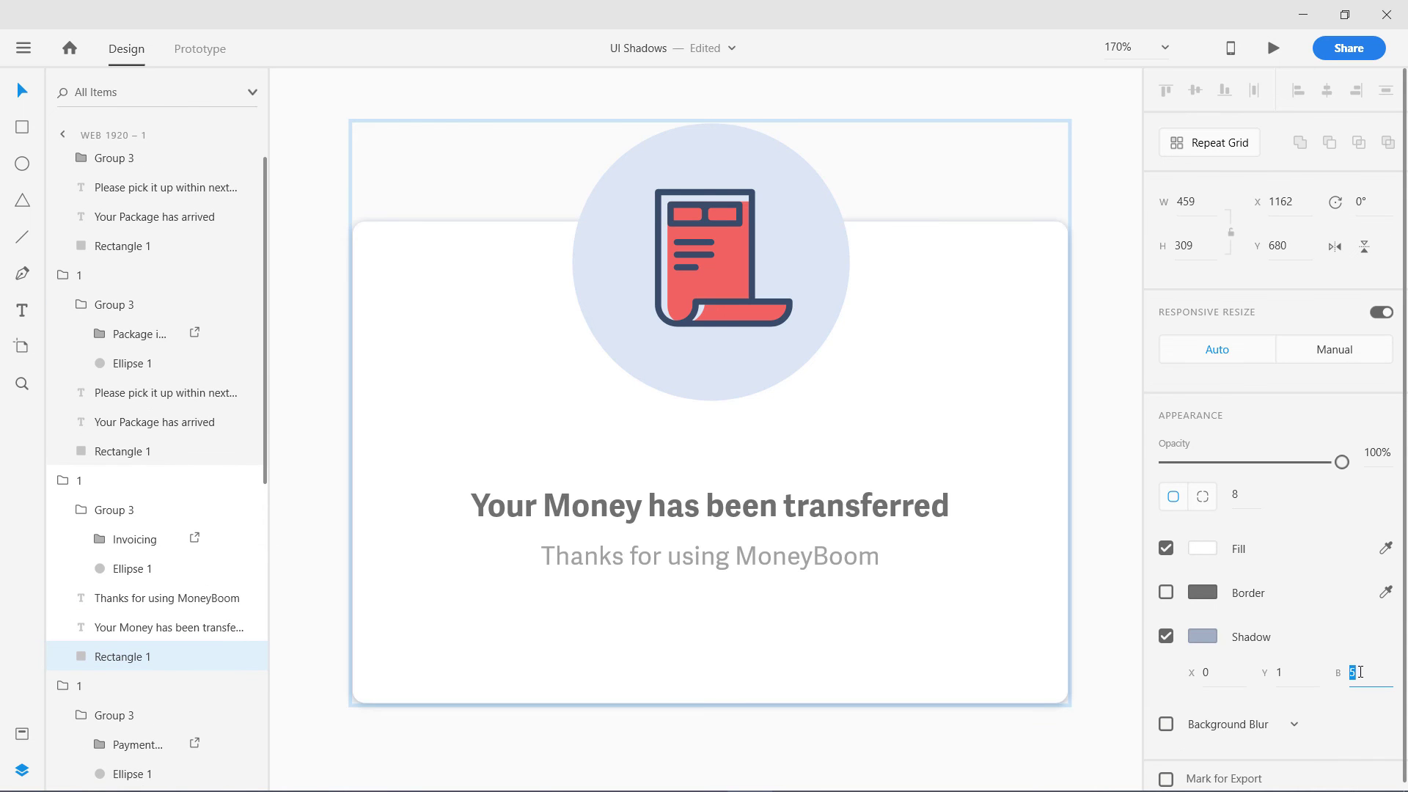
{"action": "left_click", "coordinate": [1068, 726]}
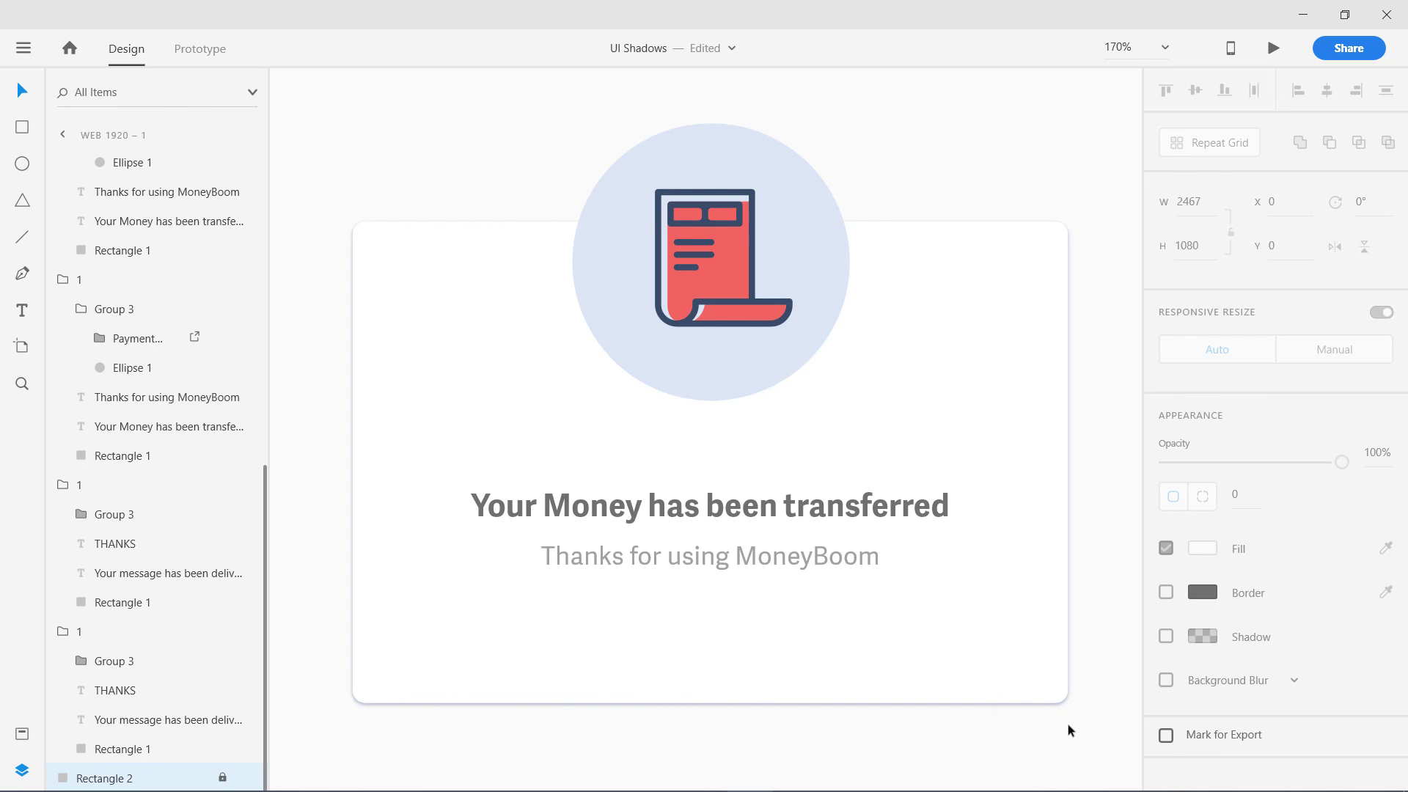
Step: Check the offset, blur, HSB colour and opacity of the red-invoice card's shadow, and inspect the card's edges unselected
{"action": "left_click", "coordinate": [1024, 649]}
{"action": "left_click", "coordinate": [1325, 673]}
{"action": "left_click", "coordinate": [1364, 677]}
{"action": "left_click", "coordinate": [1203, 637]}
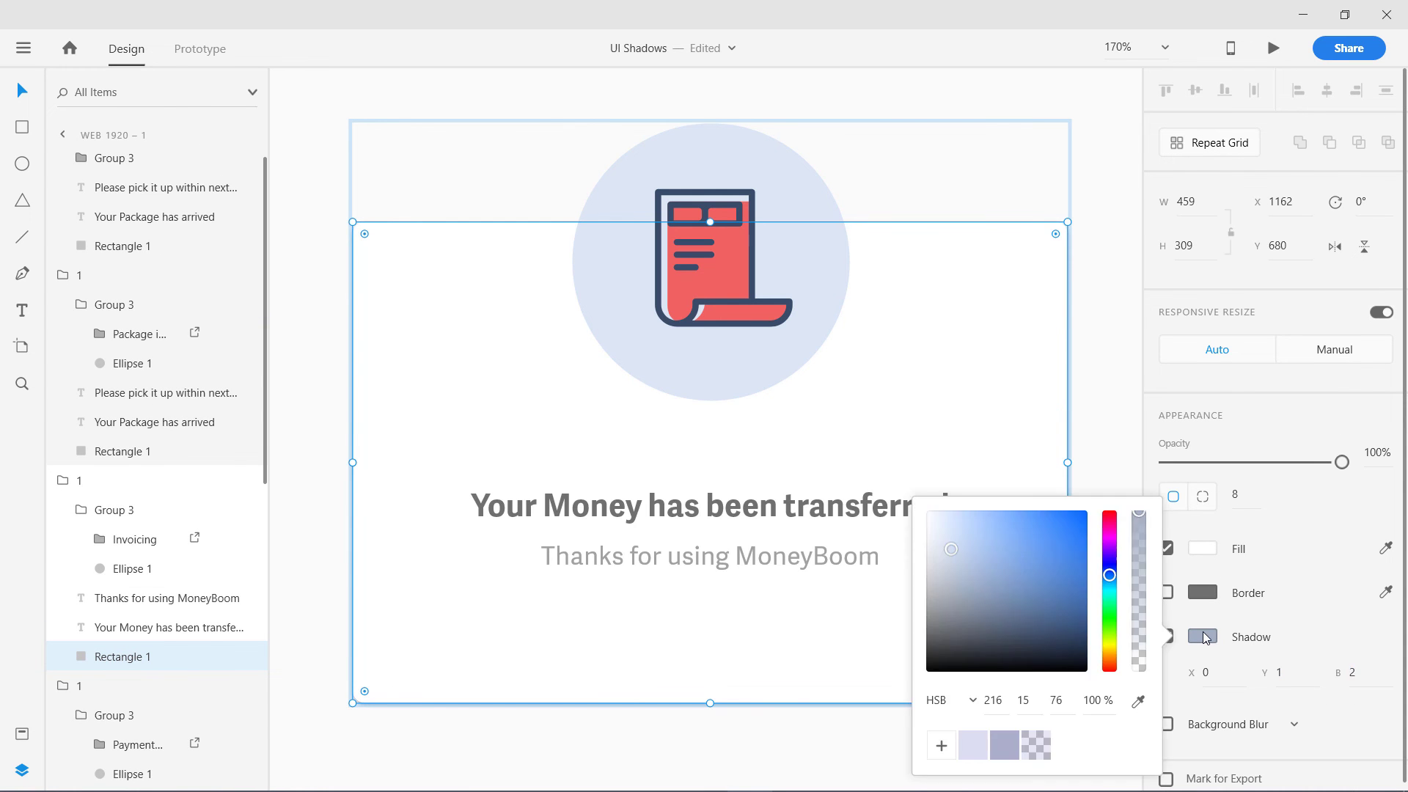
{"action": "left_click", "coordinate": [1092, 700]}
{"action": "left_click", "coordinate": [344, 517]}
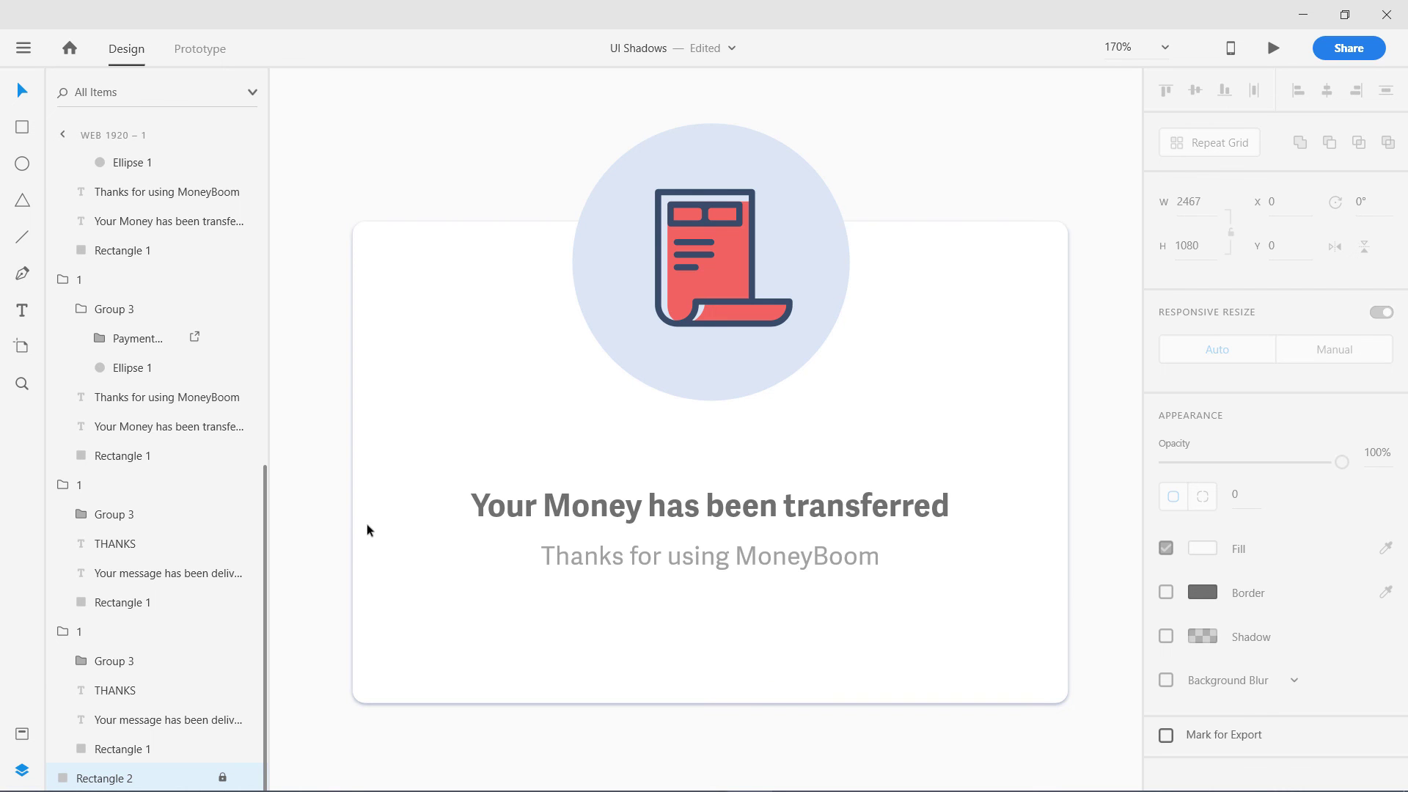
Step: Set the shadow colour opacity of the red-invoice card's white rectangle to 75%
{"action": "left_click", "coordinate": [918, 615]}
{"action": "left_click", "coordinate": [1197, 638]}
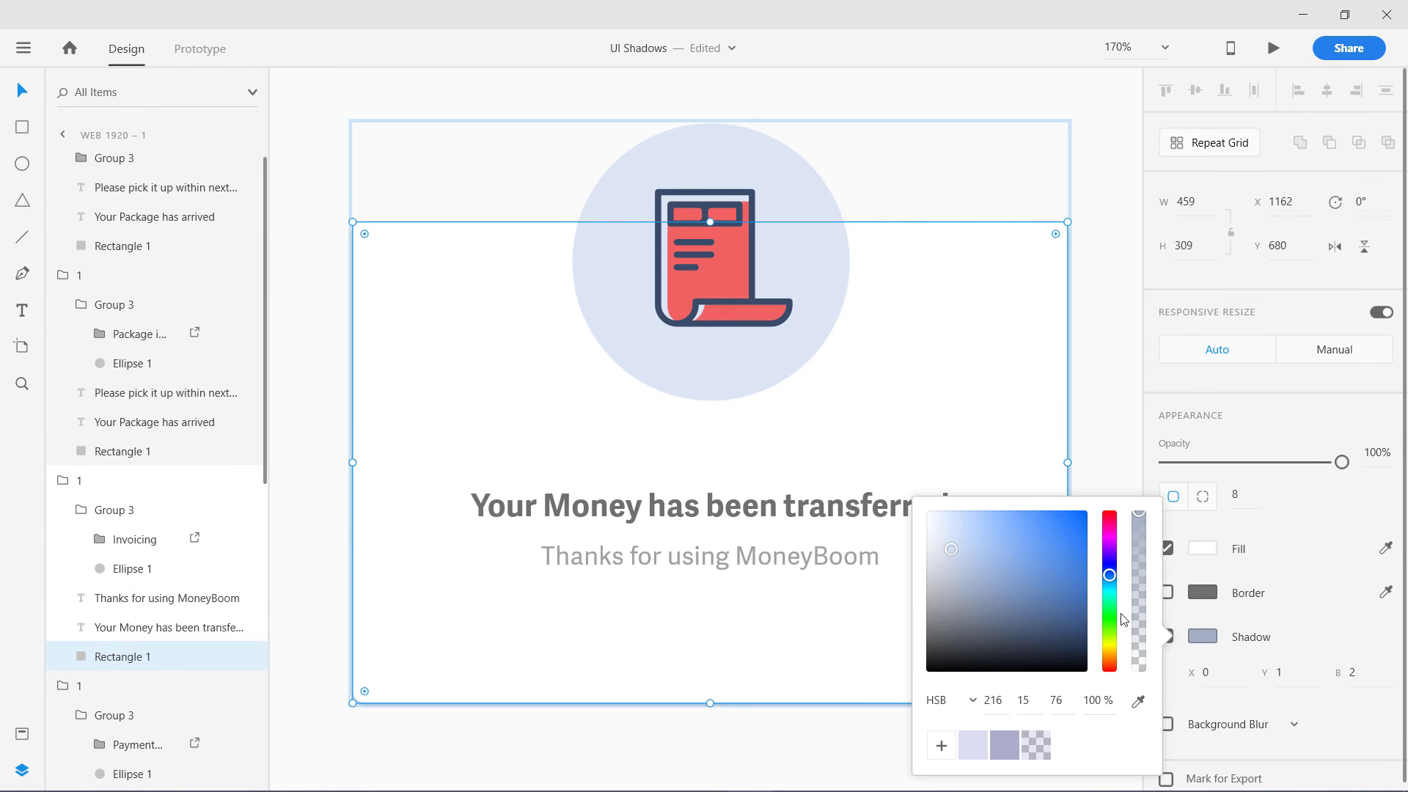
{"action": "left_click_drag", "start_coordinate": [1141, 516], "coordinate": [1139, 553]}
{"action": "left_click", "coordinate": [1083, 702]}
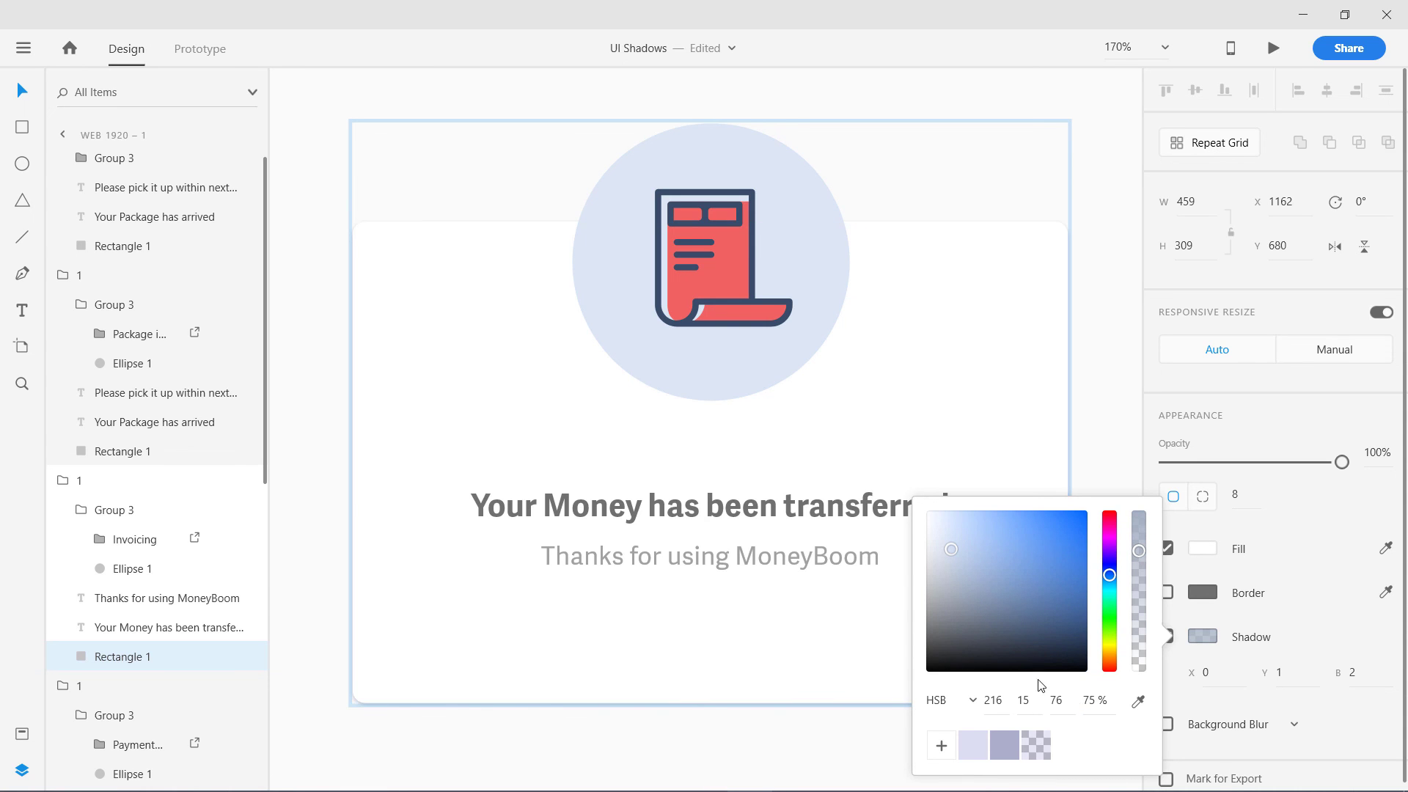
{"action": "left_click", "coordinate": [300, 516]}
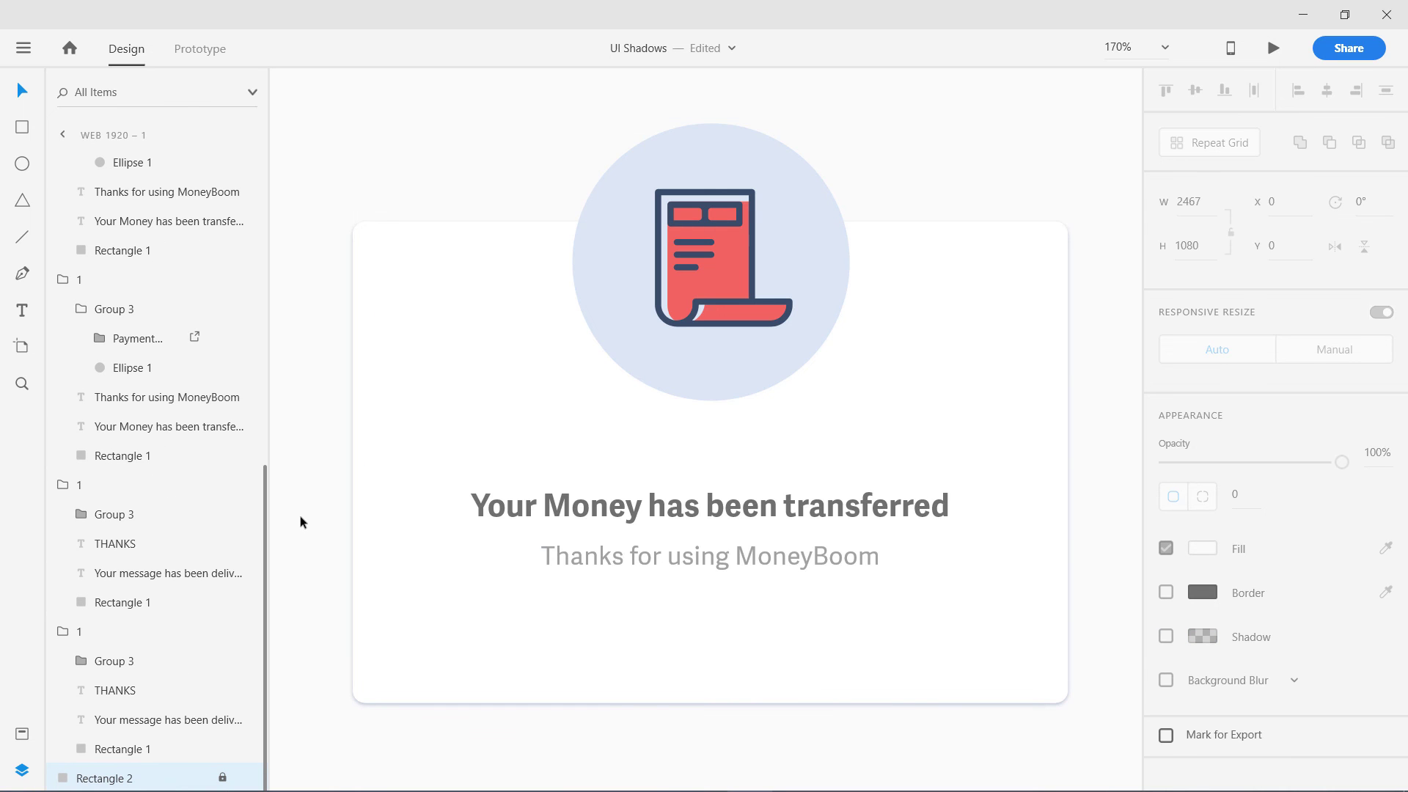
Step: Examine the red-invoice card's softened shadow at 100% and 200% zoom, and compare it with the message-delivered and package-arrived cards
{"action": "key", "text": "ctrl+1"}
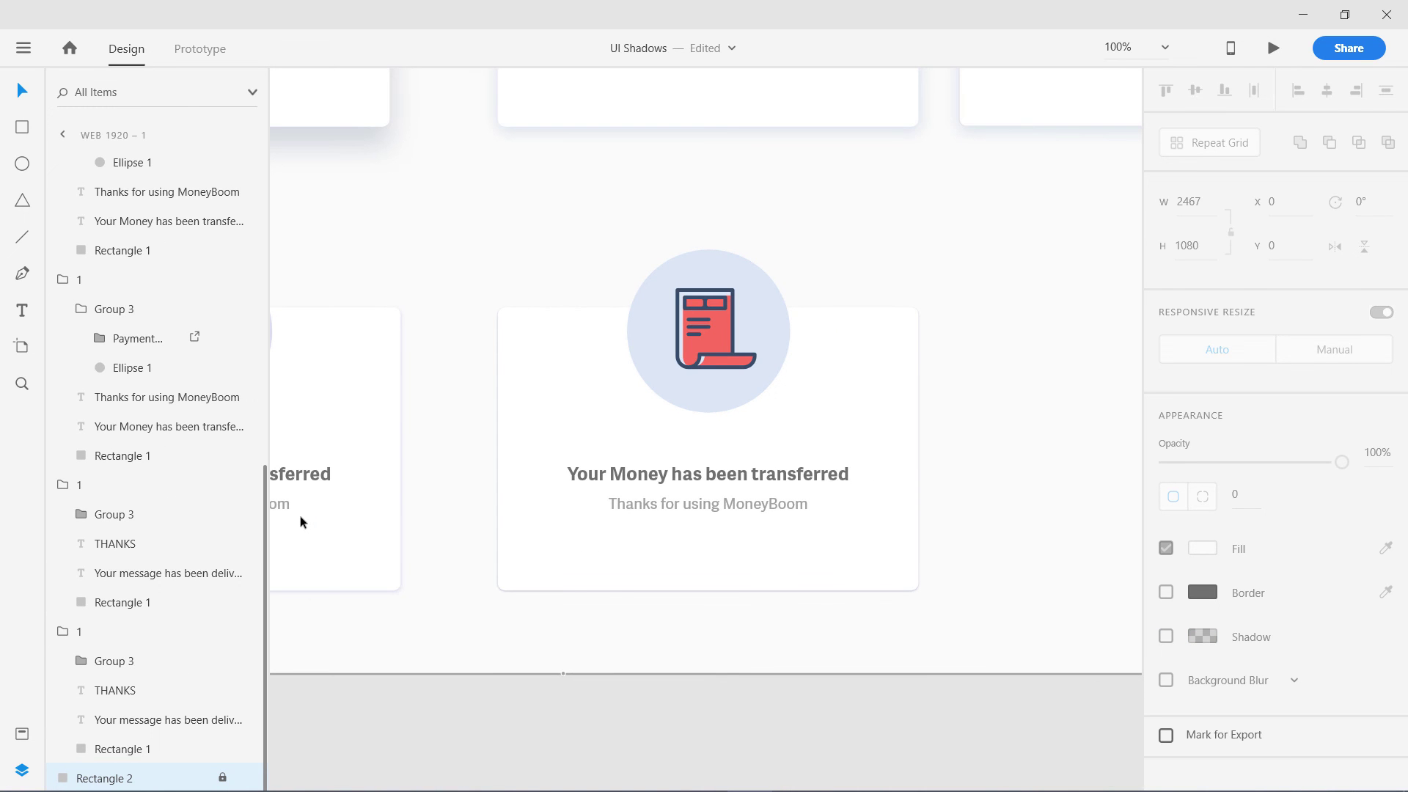
{"action": "key", "text": "ctrl+2"}
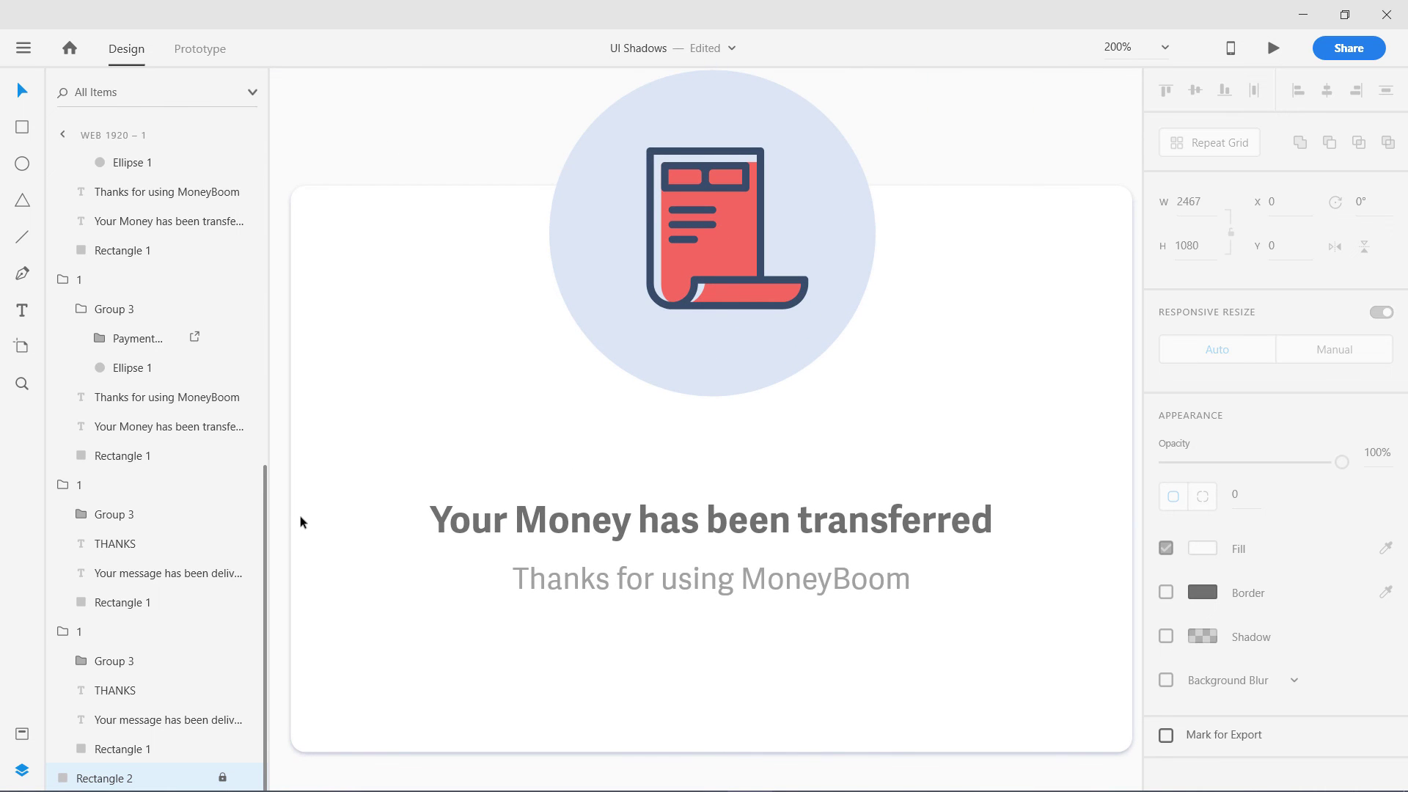
{"action": "key", "text": "ctrl+1"}
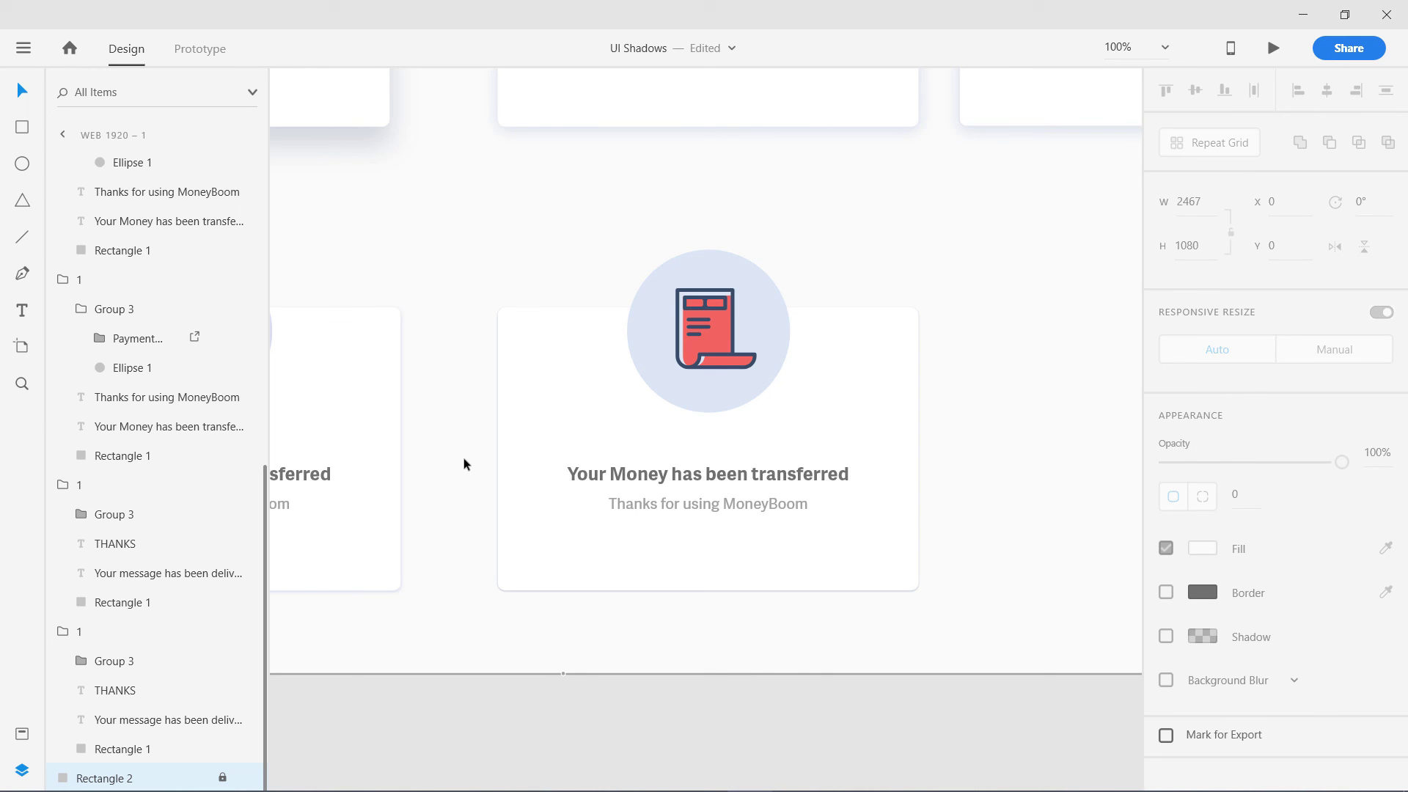
{"action": "left_click_drag", "start_coordinate": [416, 266], "coordinate": [654, 565]}
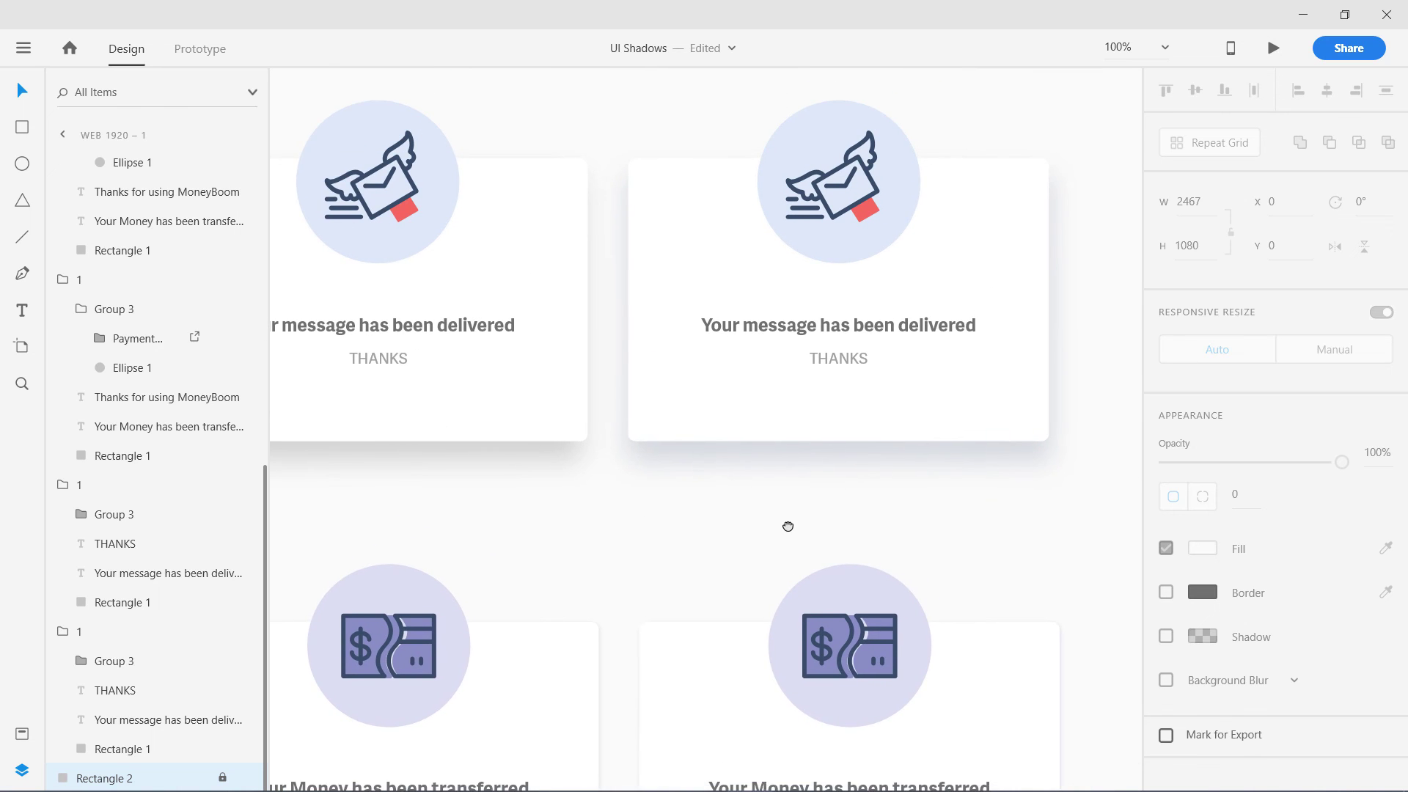
{"action": "left_click_drag", "start_coordinate": [786, 525], "coordinate": [698, 557]}
{"action": "left_click_drag", "start_coordinate": [1034, 553], "coordinate": [620, 524]}
{"action": "left_click_drag", "start_coordinate": [927, 528], "coordinate": [582, 548]}
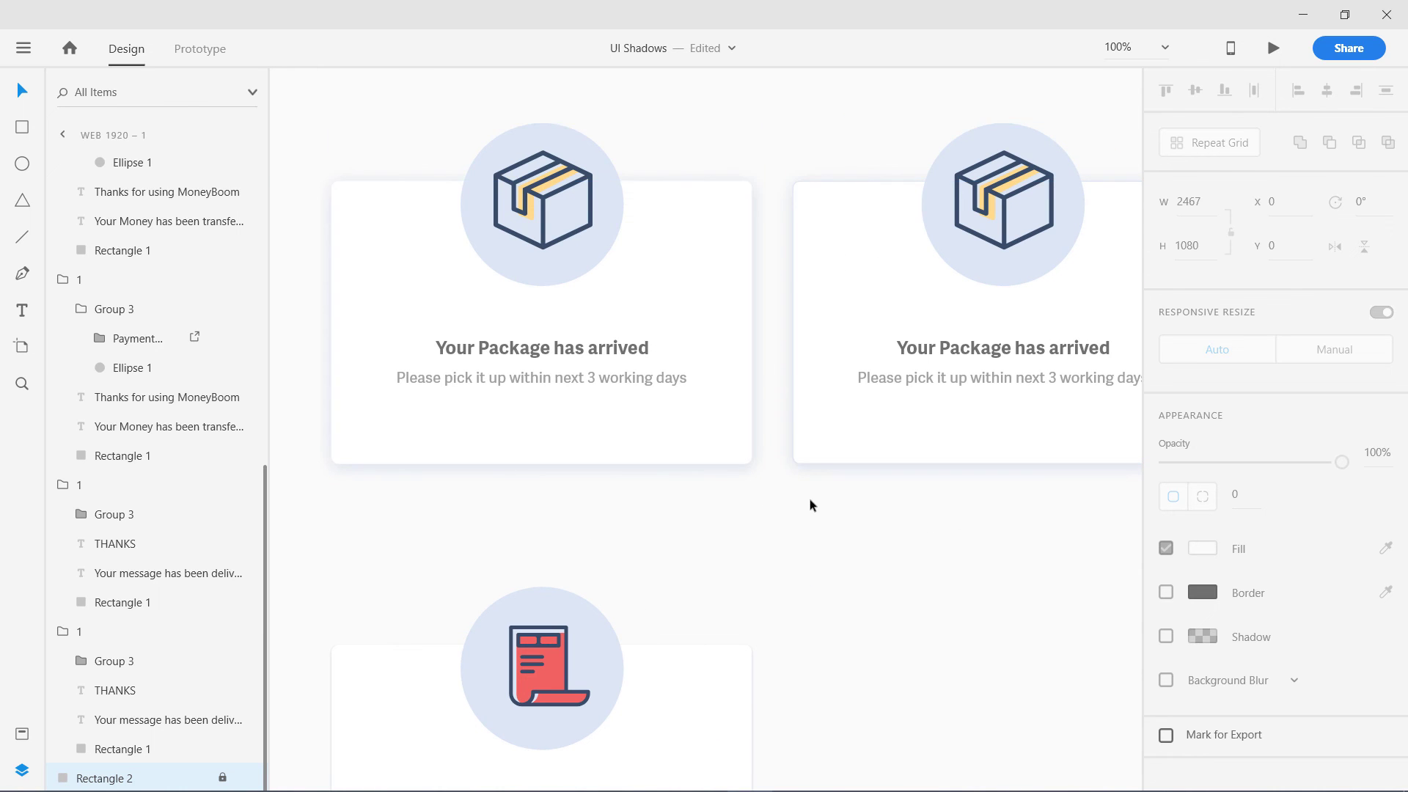
{"action": "left_click_drag", "start_coordinate": [786, 562], "coordinate": [984, 396]}
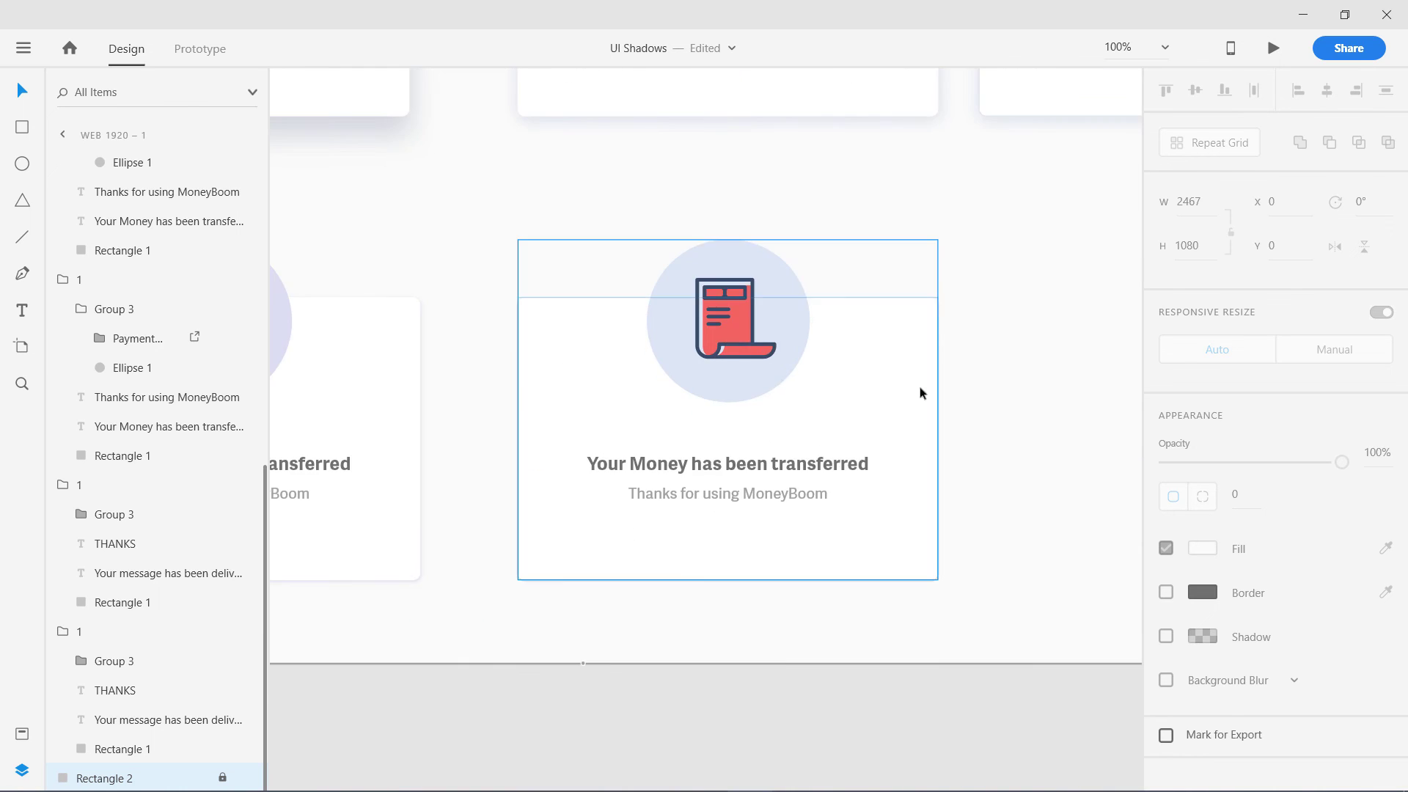
{"action": "left_click", "coordinate": [890, 444]}
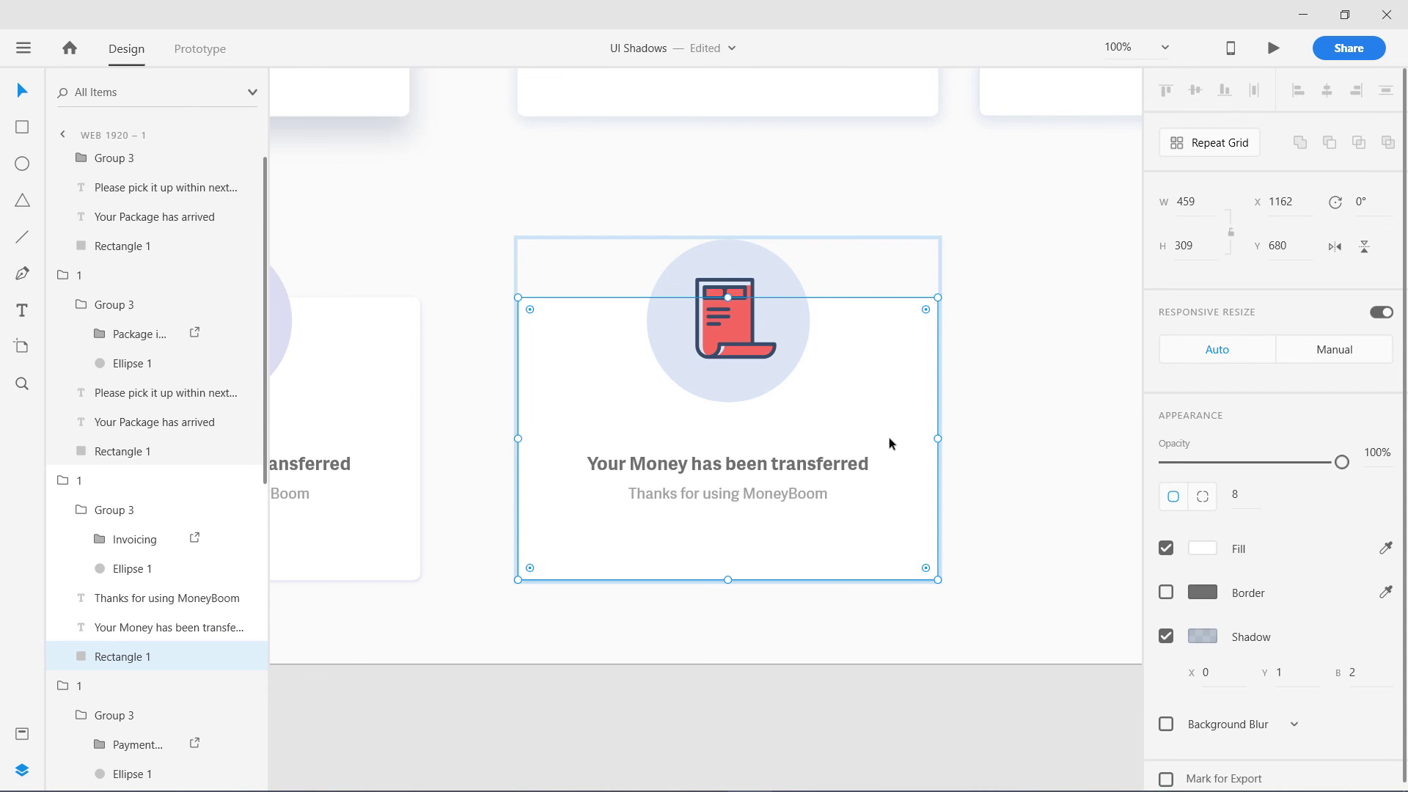
{"action": "left_click", "coordinate": [482, 434]}
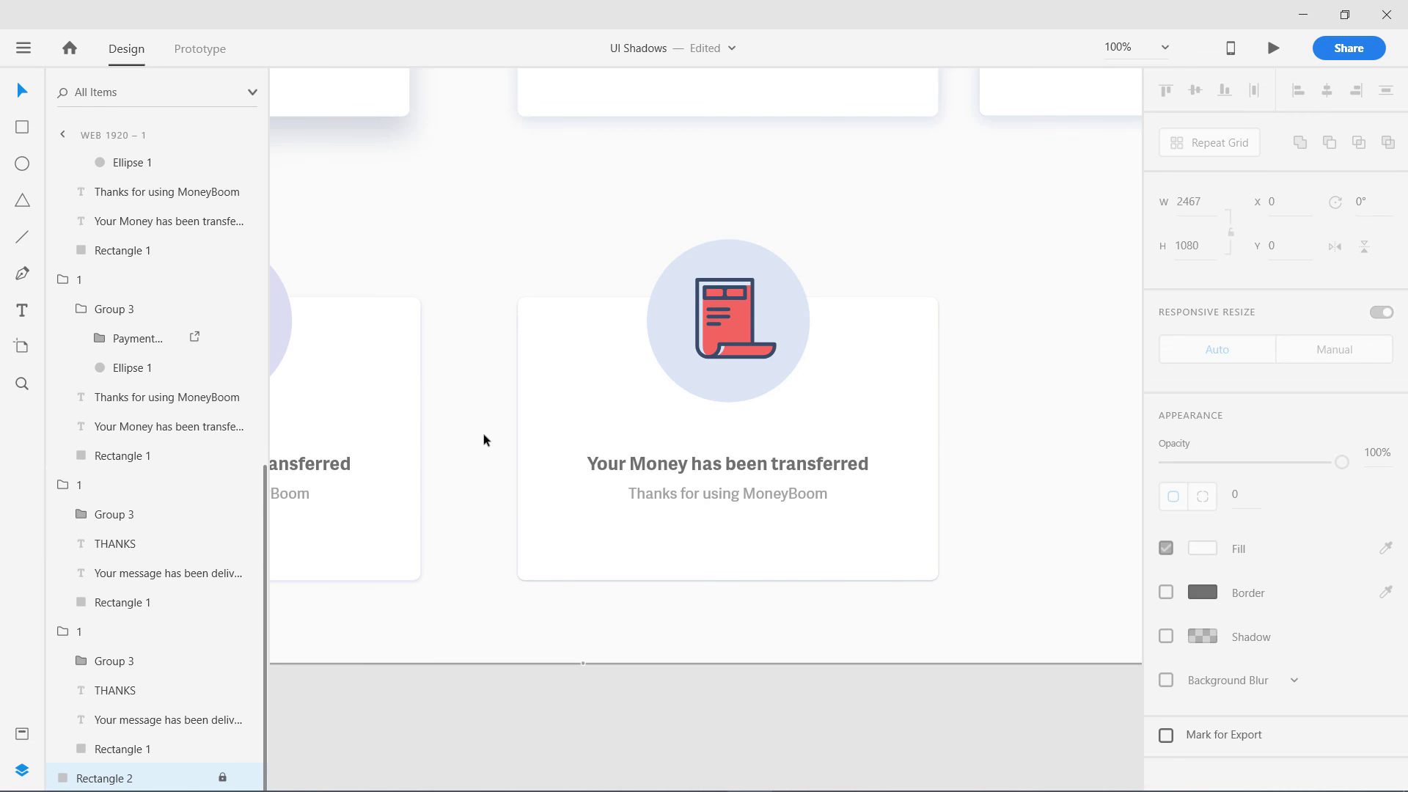
Step: Set the shadow colour opacity of the red-invoice card's white rectangle to 100%
{"action": "left_click", "coordinate": [557, 432]}
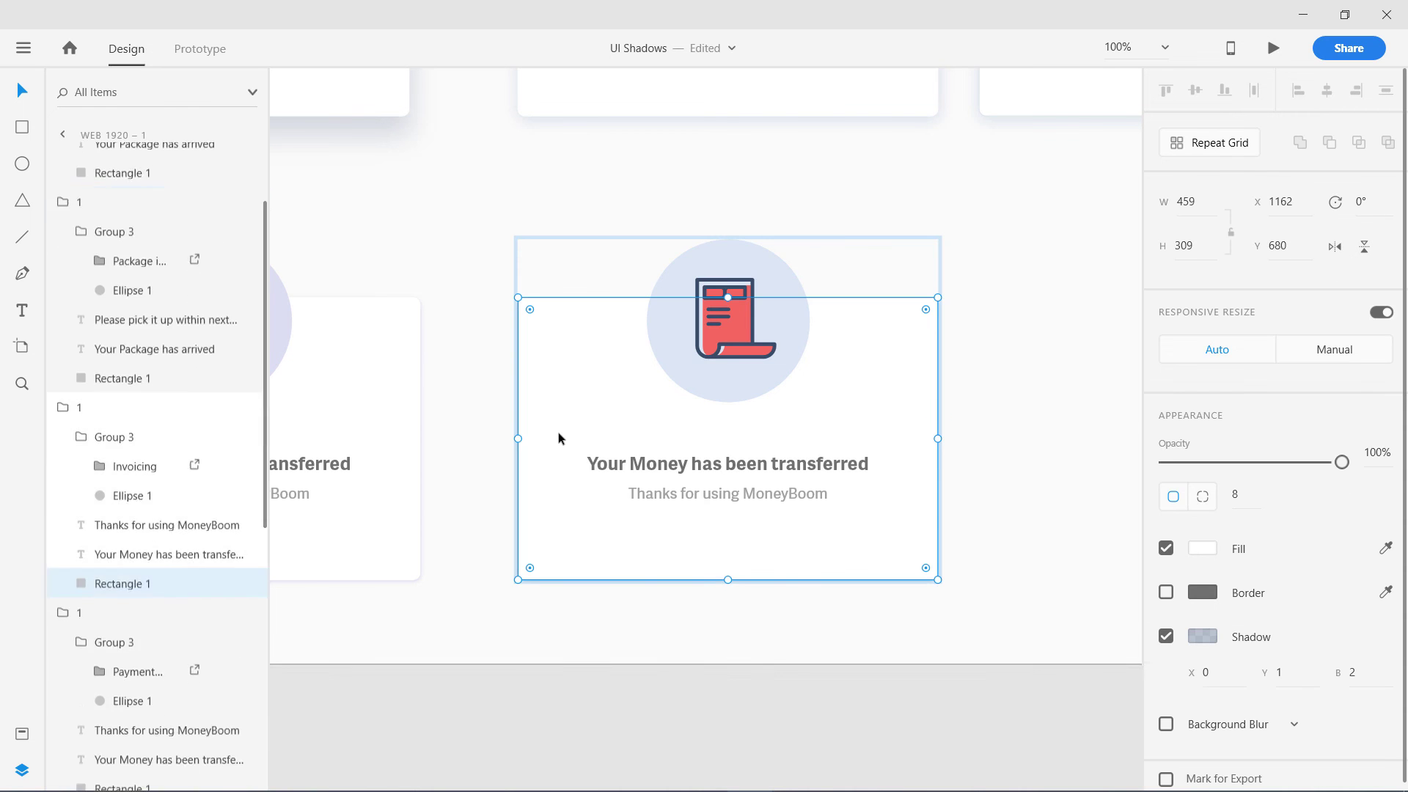
{"action": "left_click", "coordinate": [1206, 637]}
{"action": "left_click_drag", "start_coordinate": [1141, 553], "coordinate": [573, 513]}
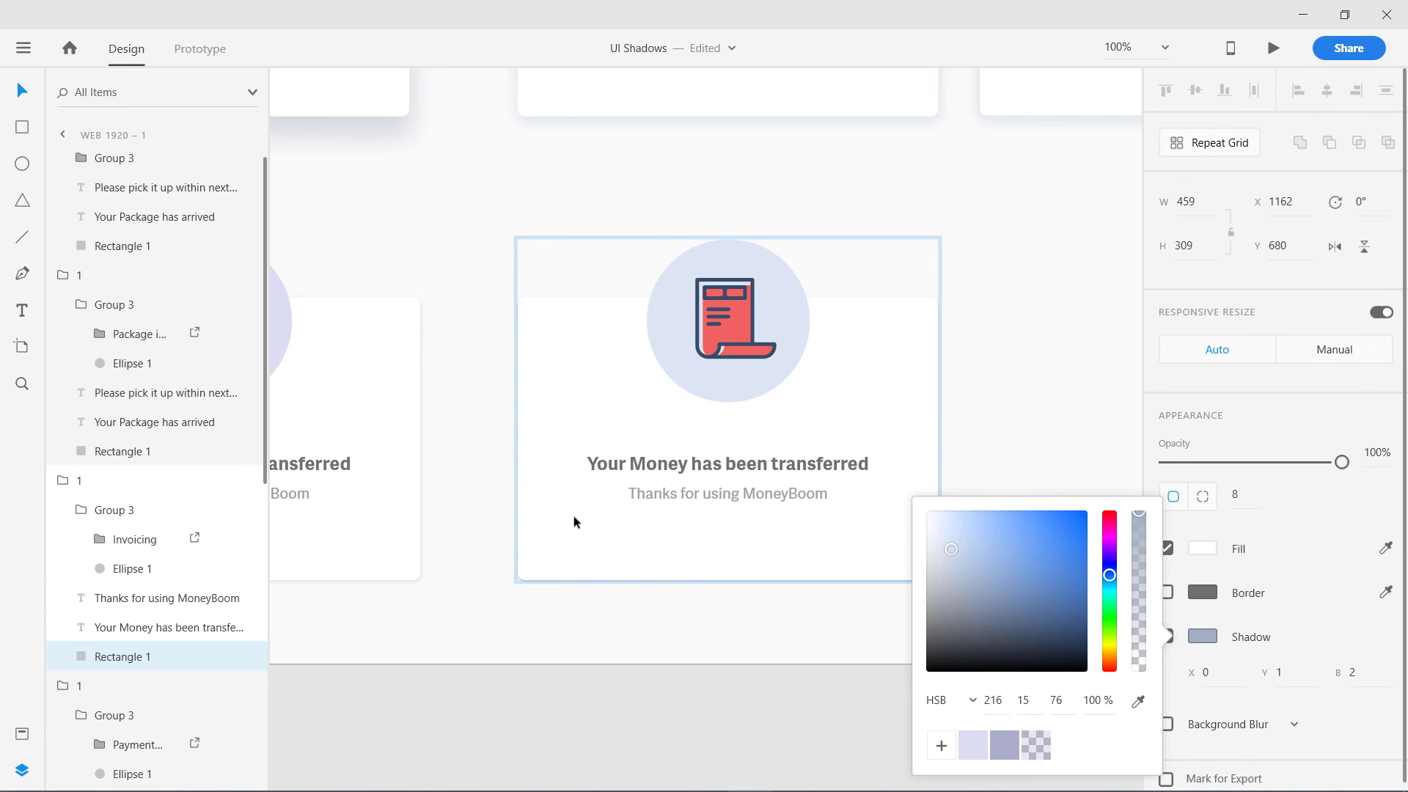
{"action": "left_click", "coordinate": [474, 498]}
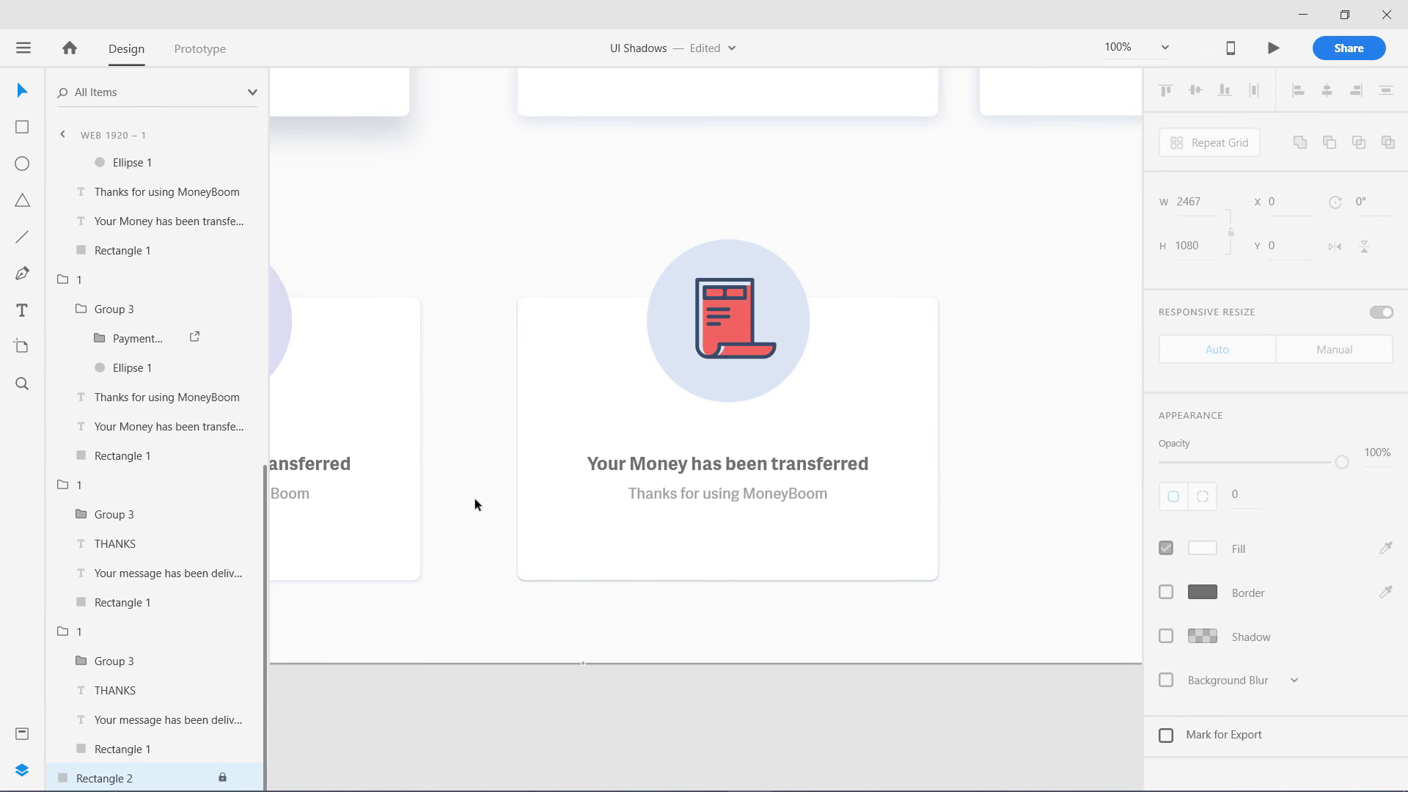
Step: Save the document and view the whole artboard with all the notification cards
{"action": "key", "text": "ctrl+s"}
{"action": "key", "text": "ctrl+0"}
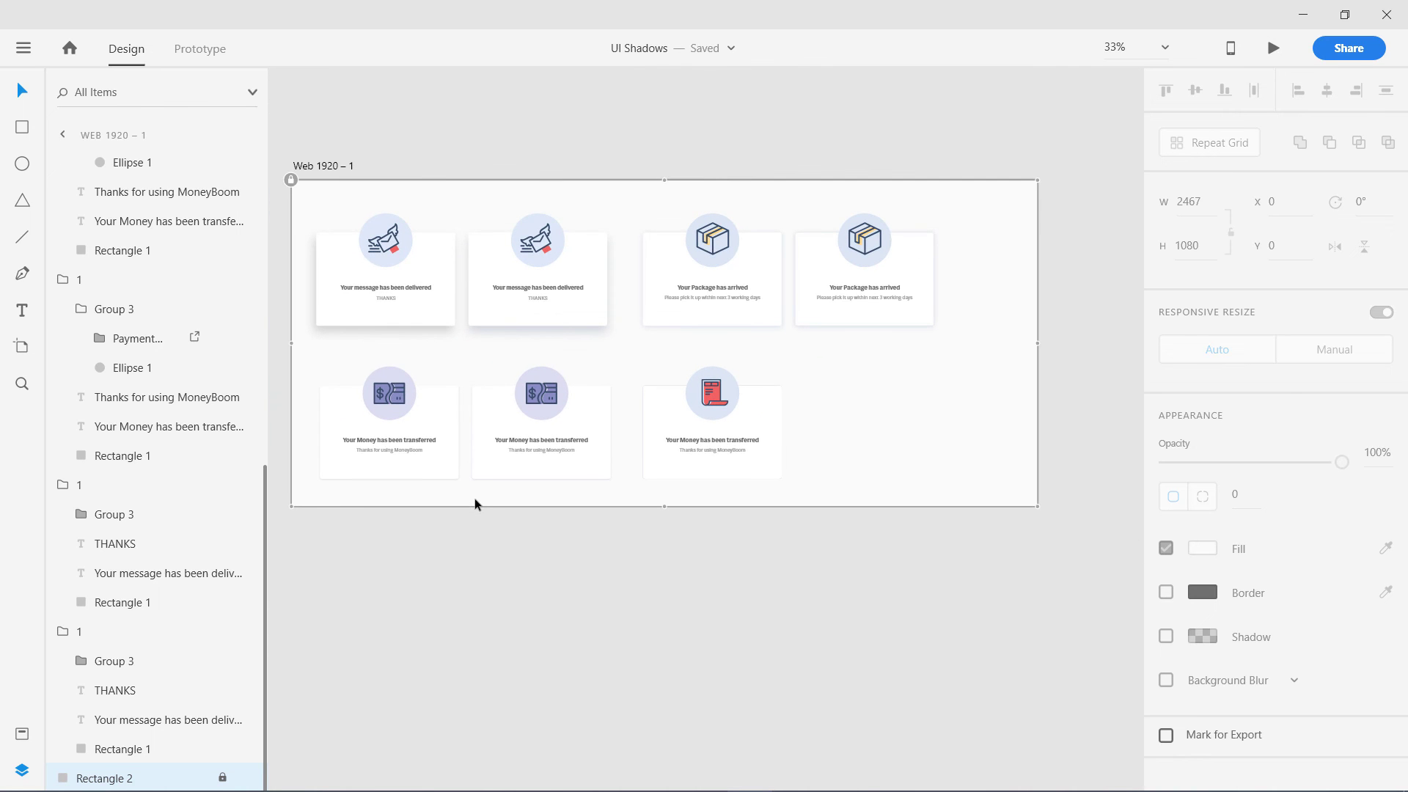
{"action": "left_click_drag", "start_coordinate": [507, 535], "coordinate": [550, 506]}
{"action": "left_click_drag", "start_coordinate": [685, 405], "coordinate": [589, 405]}
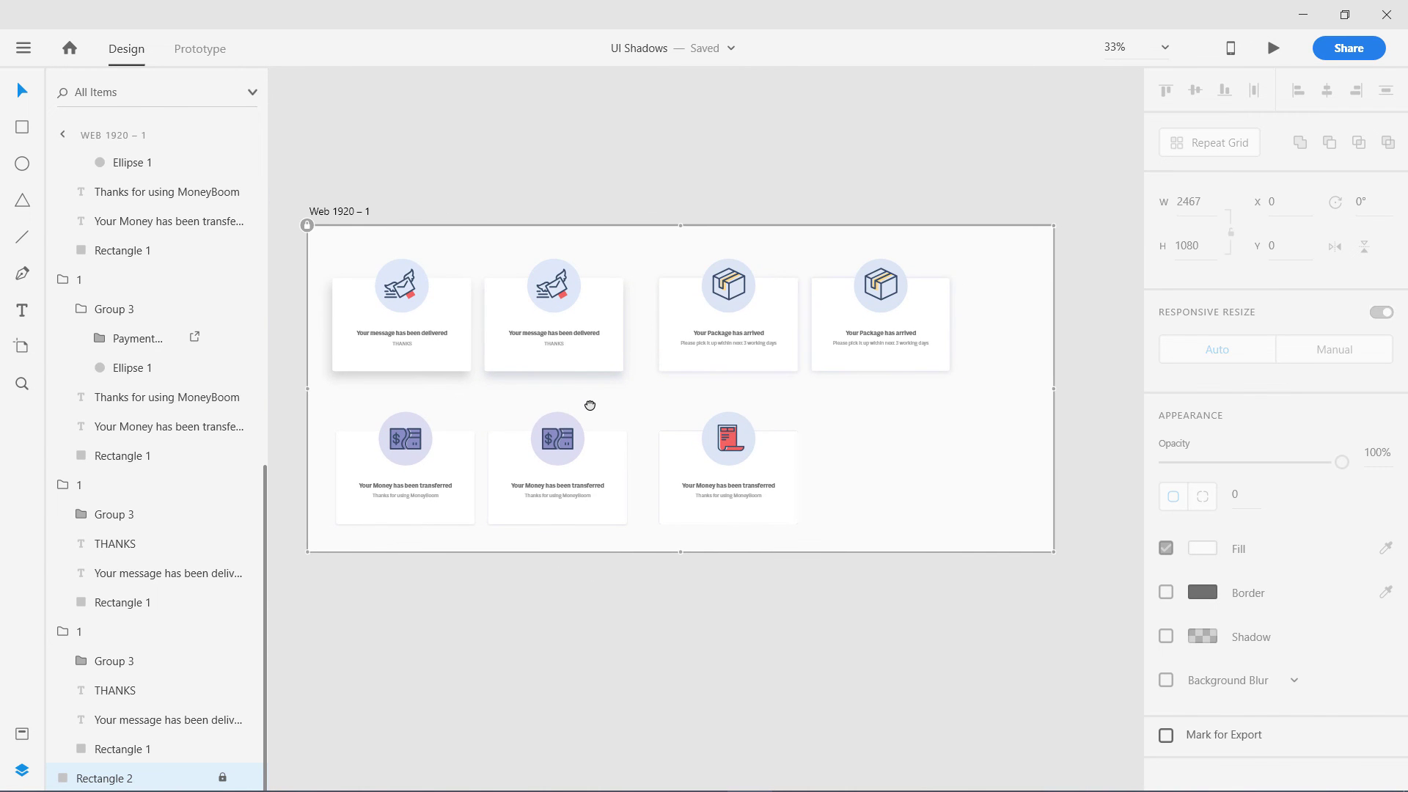